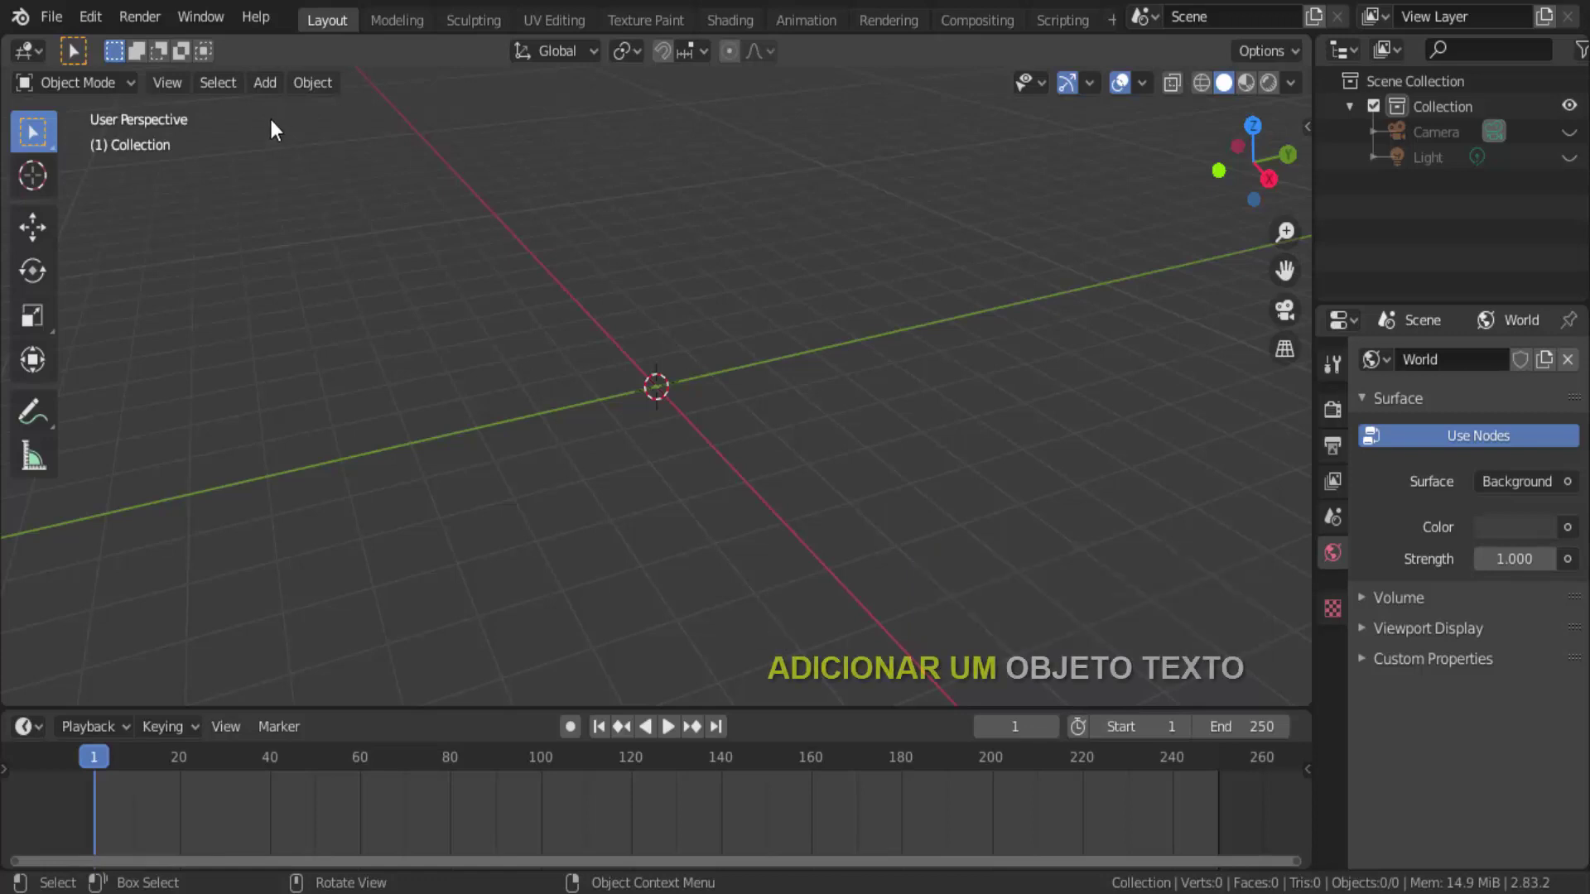
# Add a text object rotated 90° on X and Z, with radius about 2.48 m
pyautogui.click(264, 85)
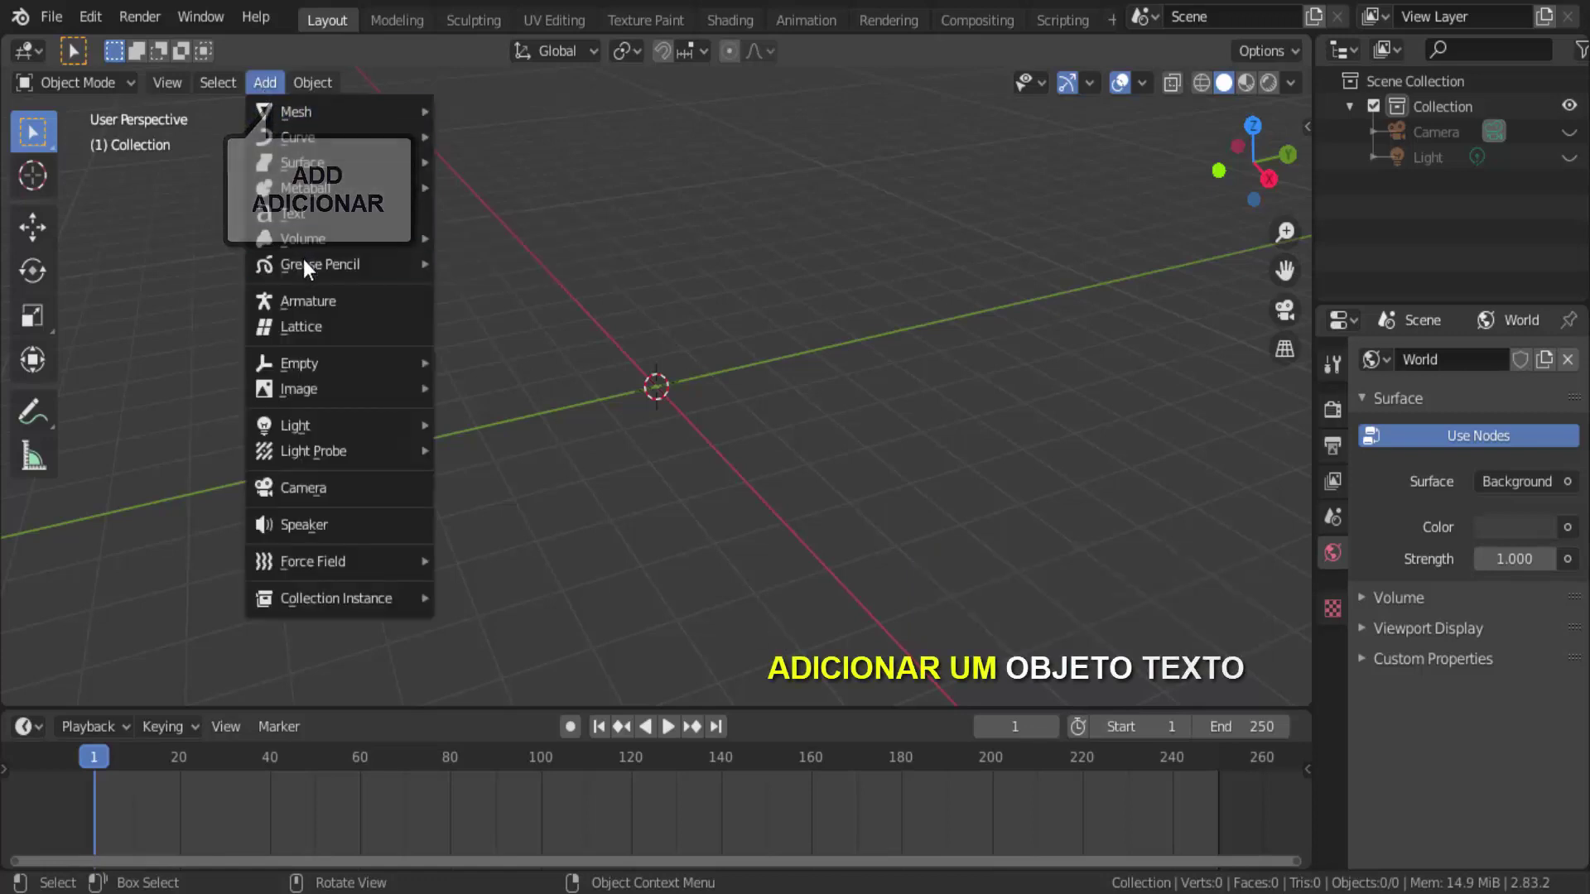
pyautogui.click(297, 213)
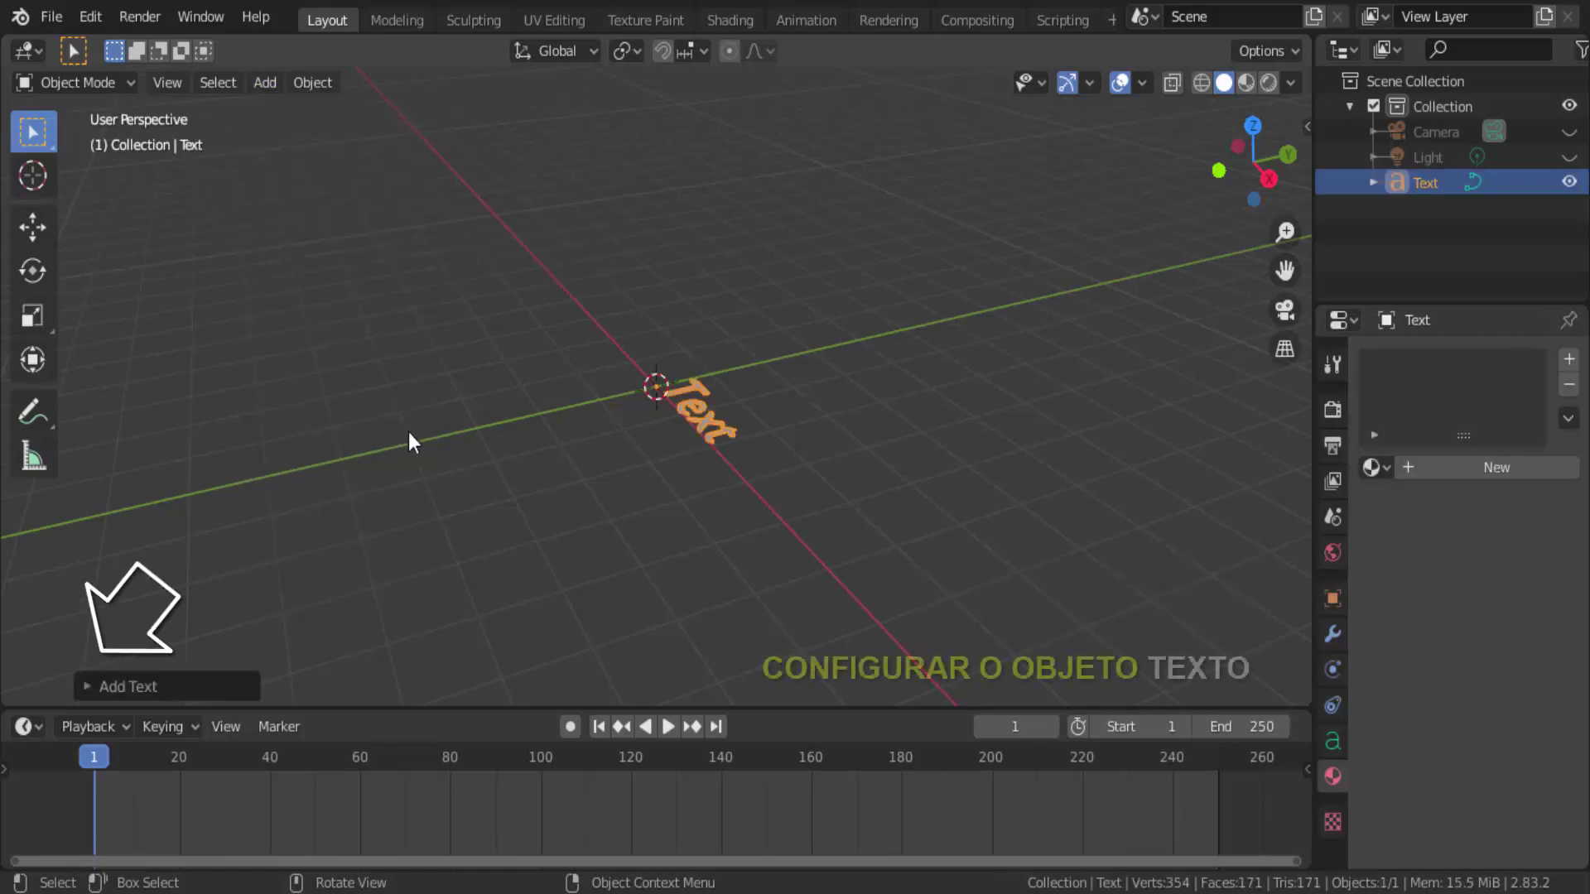
pyautogui.click(86, 687)
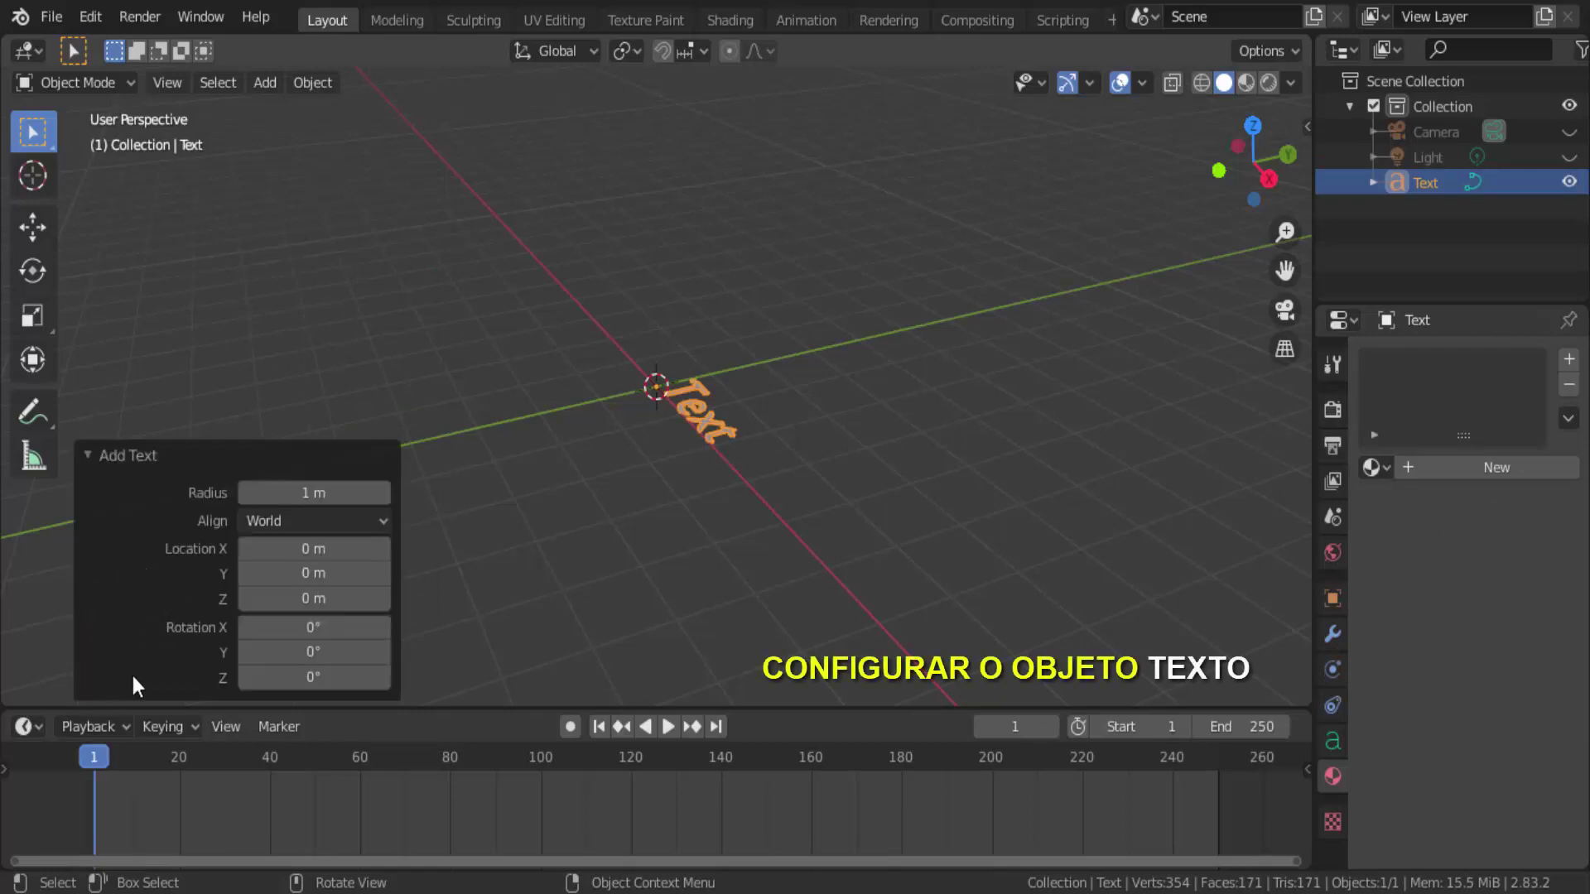
pyautogui.click(313, 627)
pyautogui.write('9')
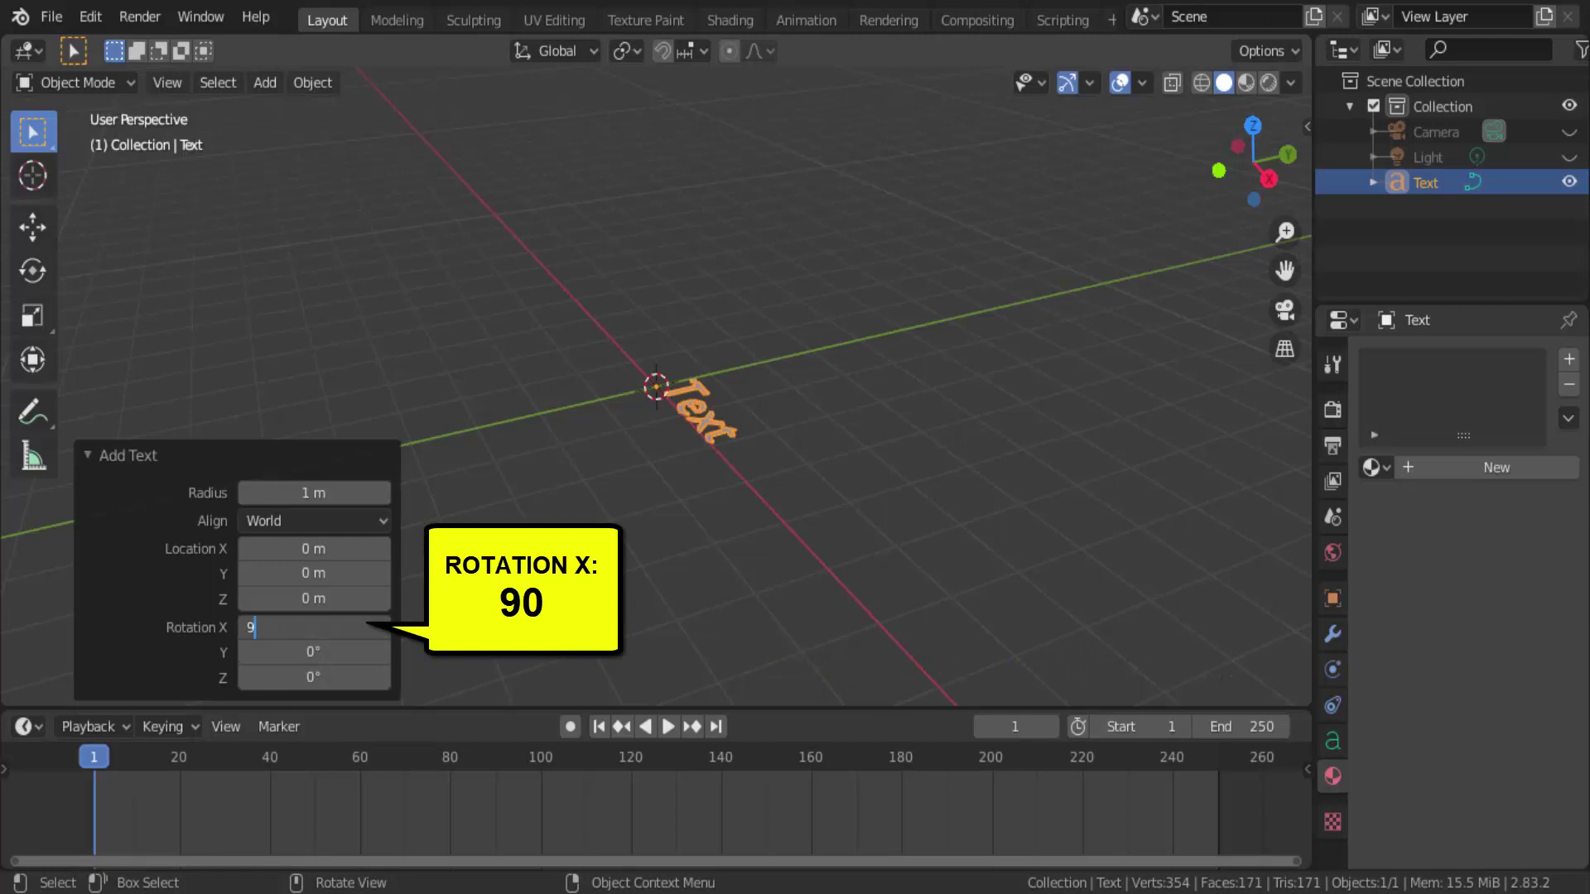
pyautogui.write('0')
pyautogui.click(332, 678)
pyautogui.write('9')
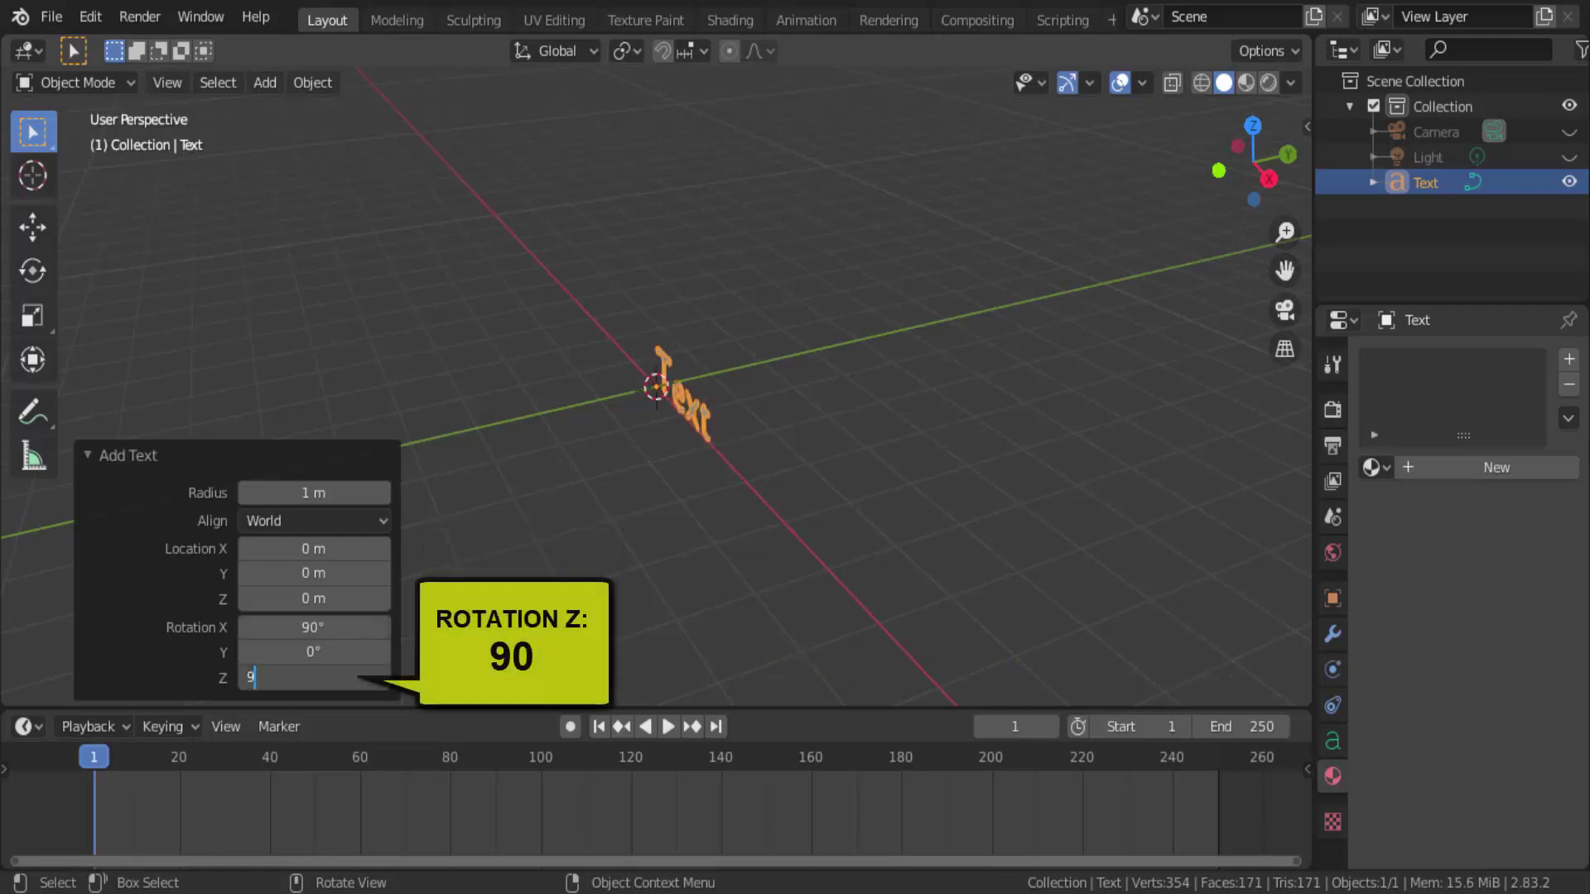
pyautogui.press('Return')
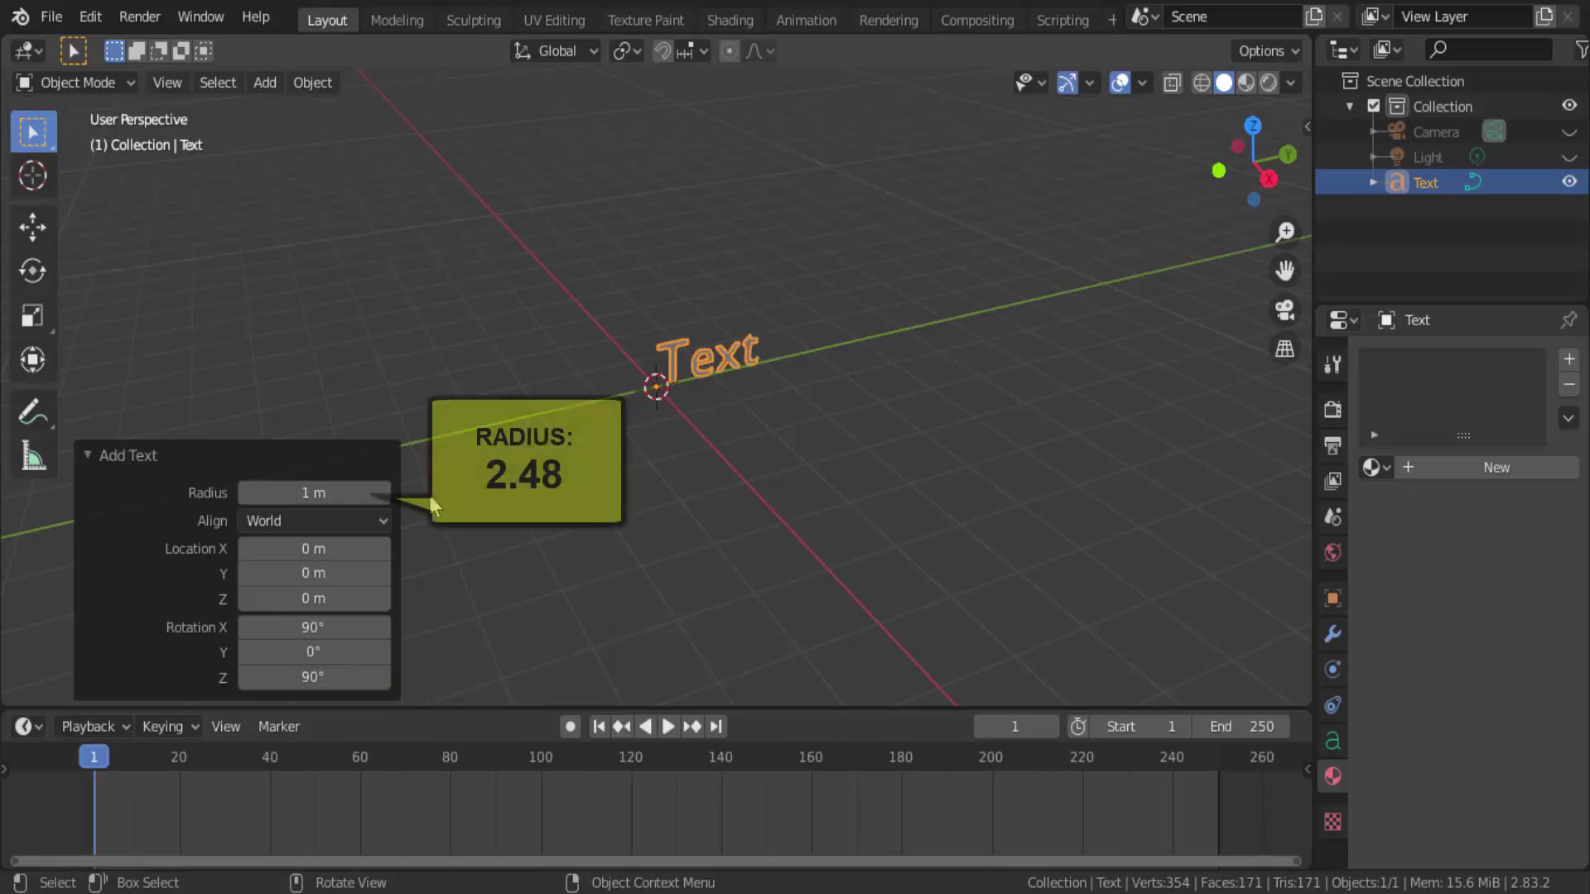
pyautogui.moveTo(313, 493); pyautogui.dragTo(398, 493)
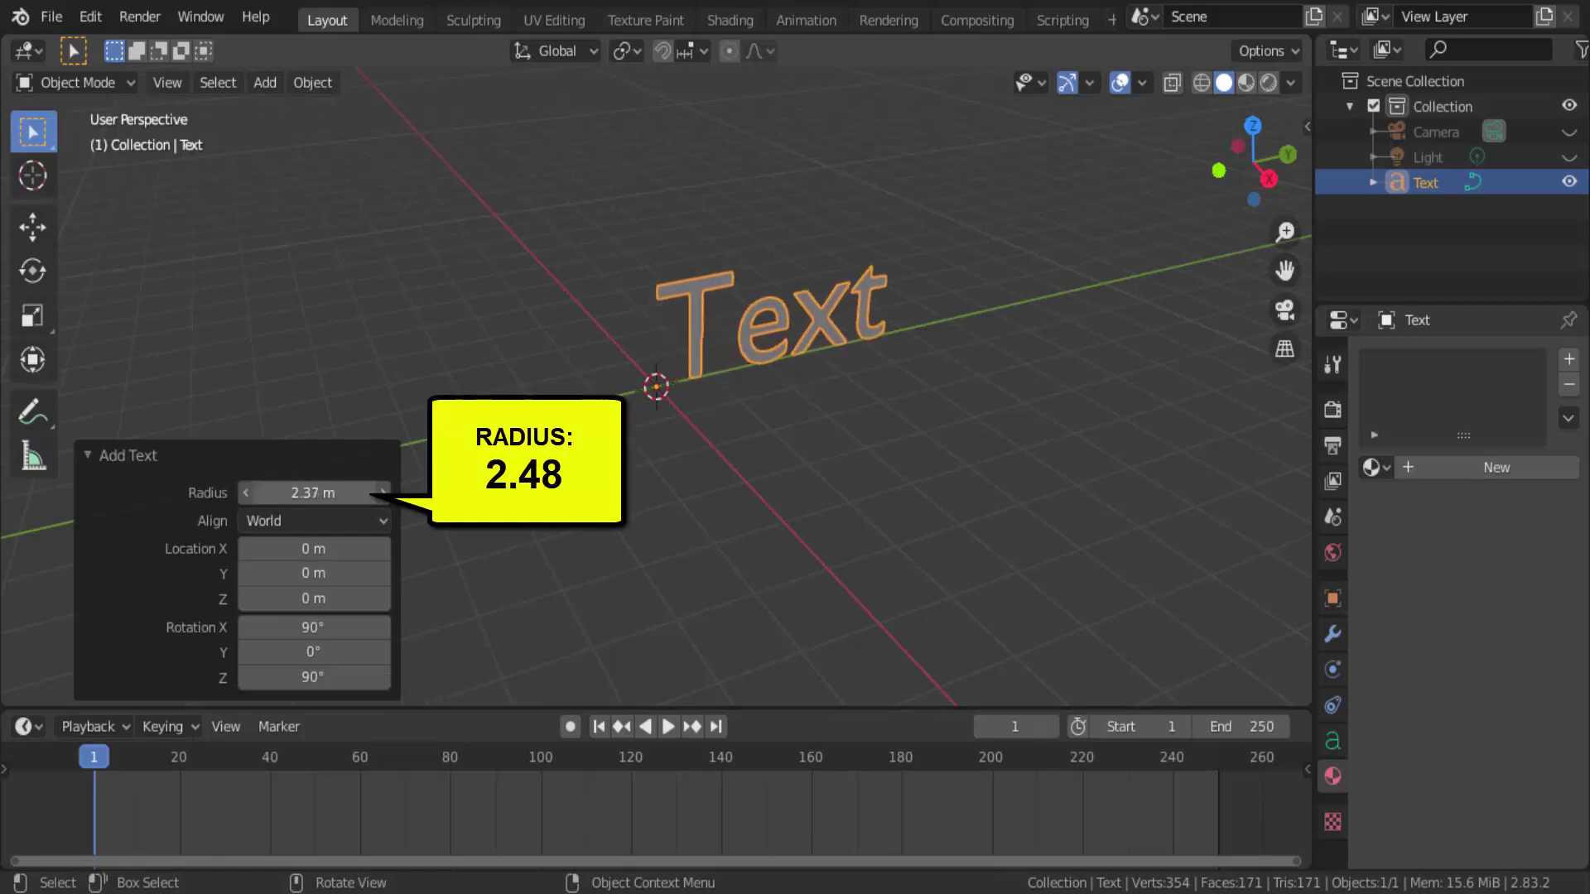
pyautogui.moveTo(313, 493); pyautogui.dragTo(381, 493)
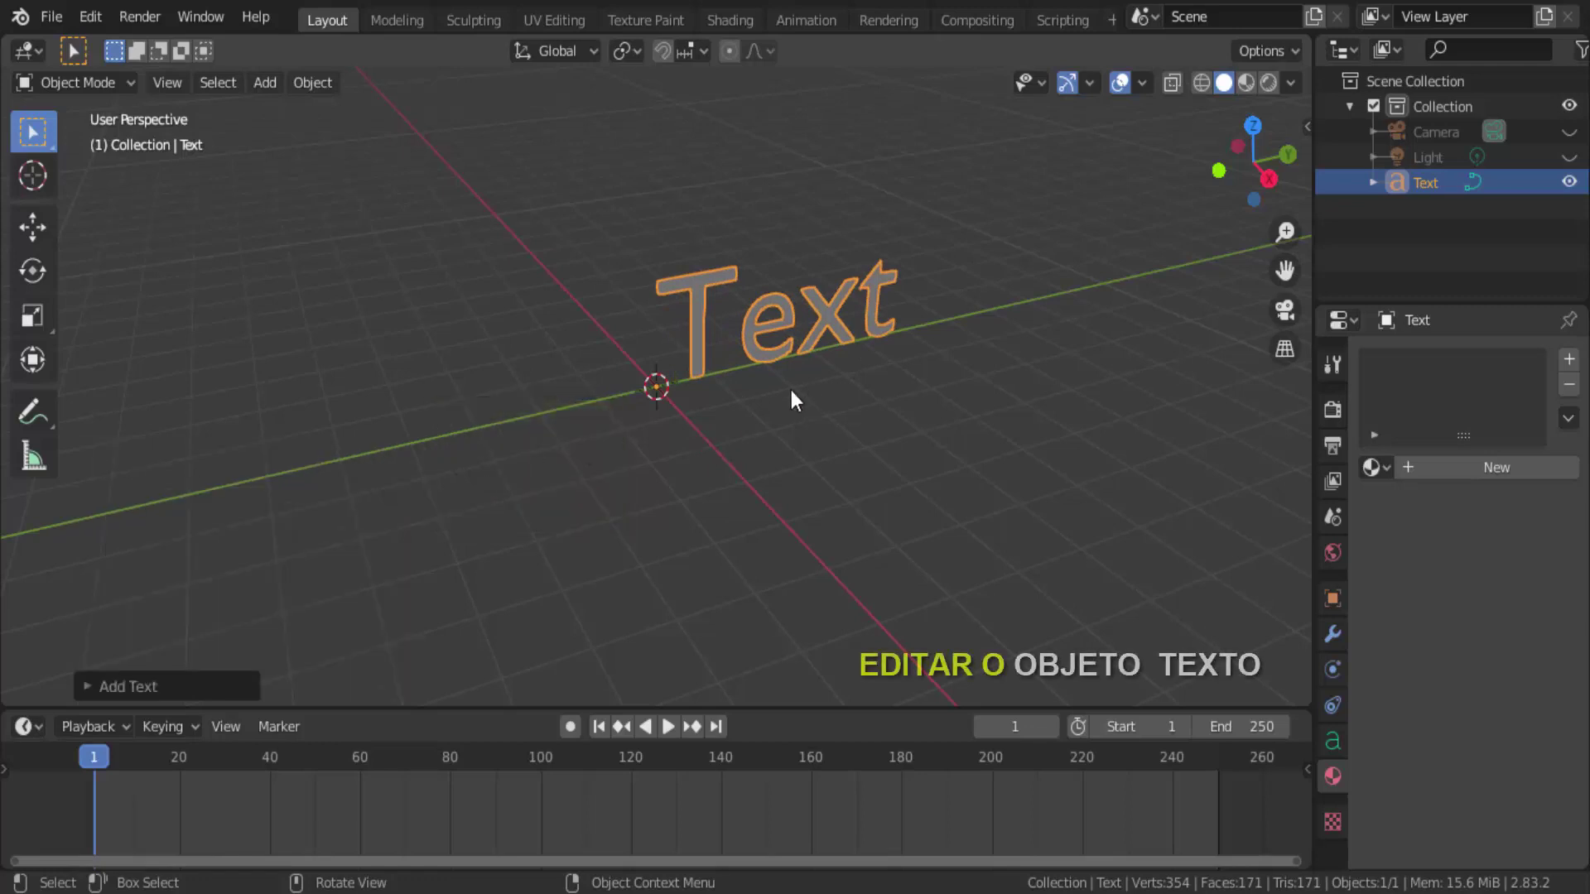
# In Edit Mode, replace the word 'Text' with 'Teste', then go back to Object Mode
pyautogui.click(103, 83)
pyautogui.click(102, 141)
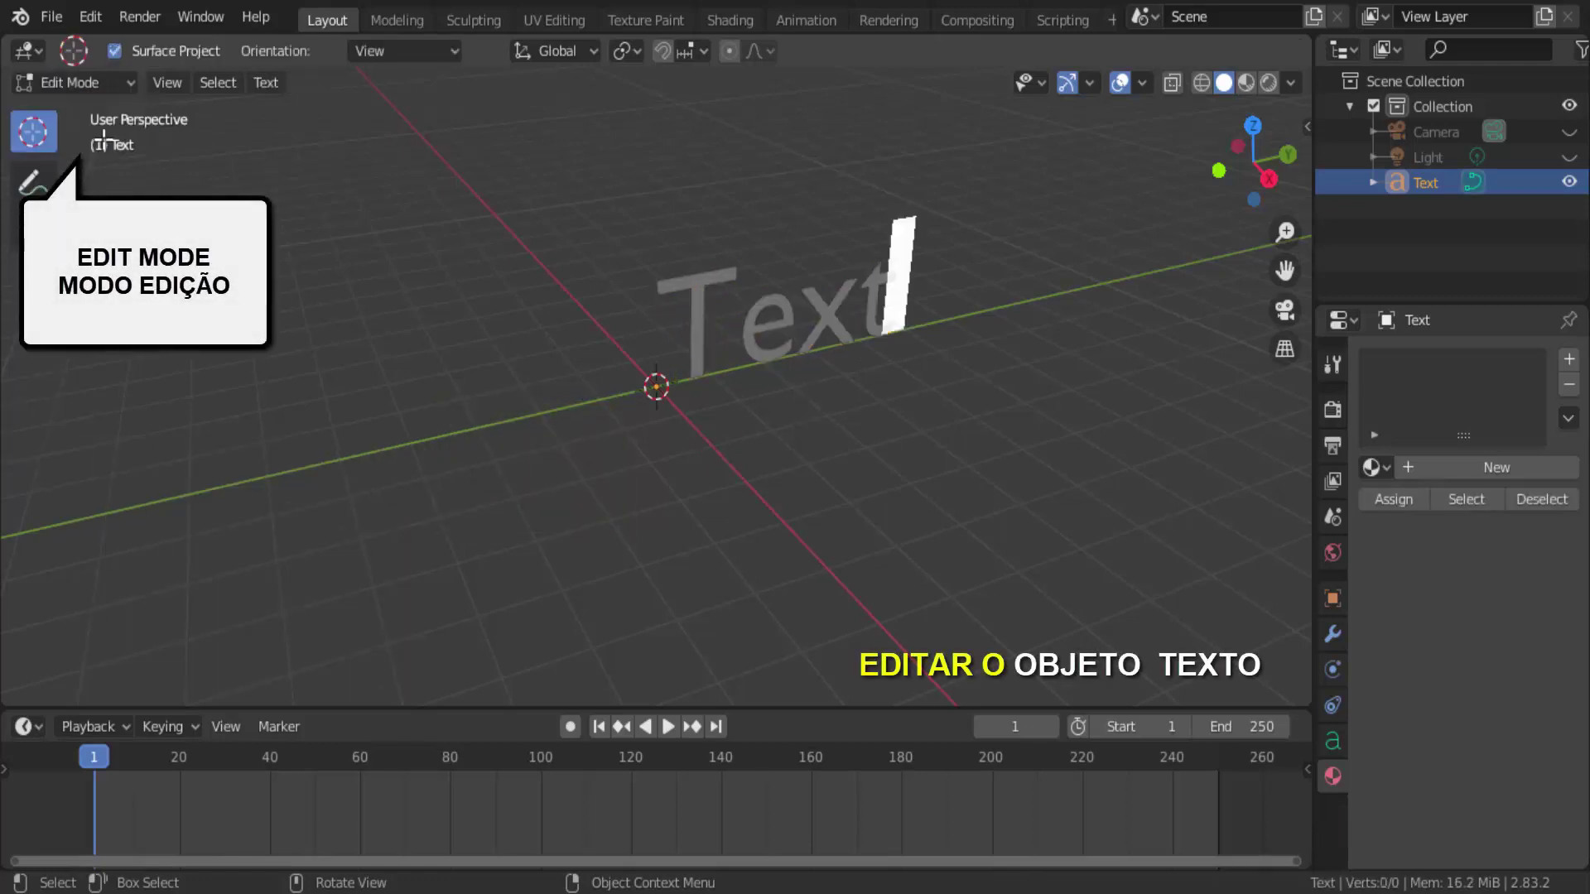
pyautogui.press('BackSpace')
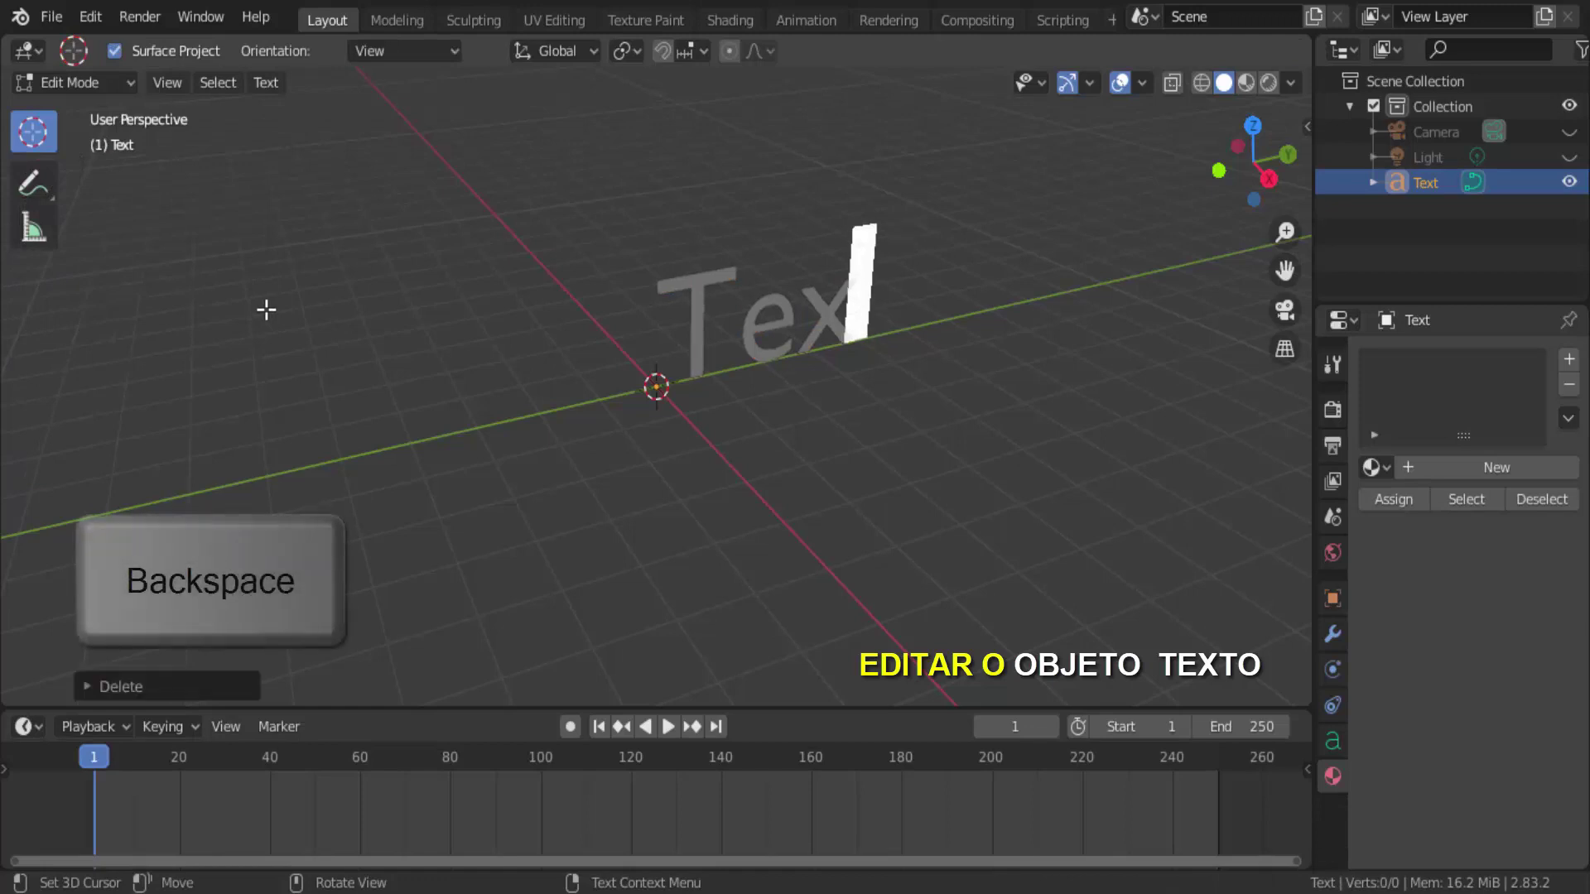
pyautogui.press('BackSpace')
pyautogui.press('BackSpace')
pyautogui.press('BackSpace')
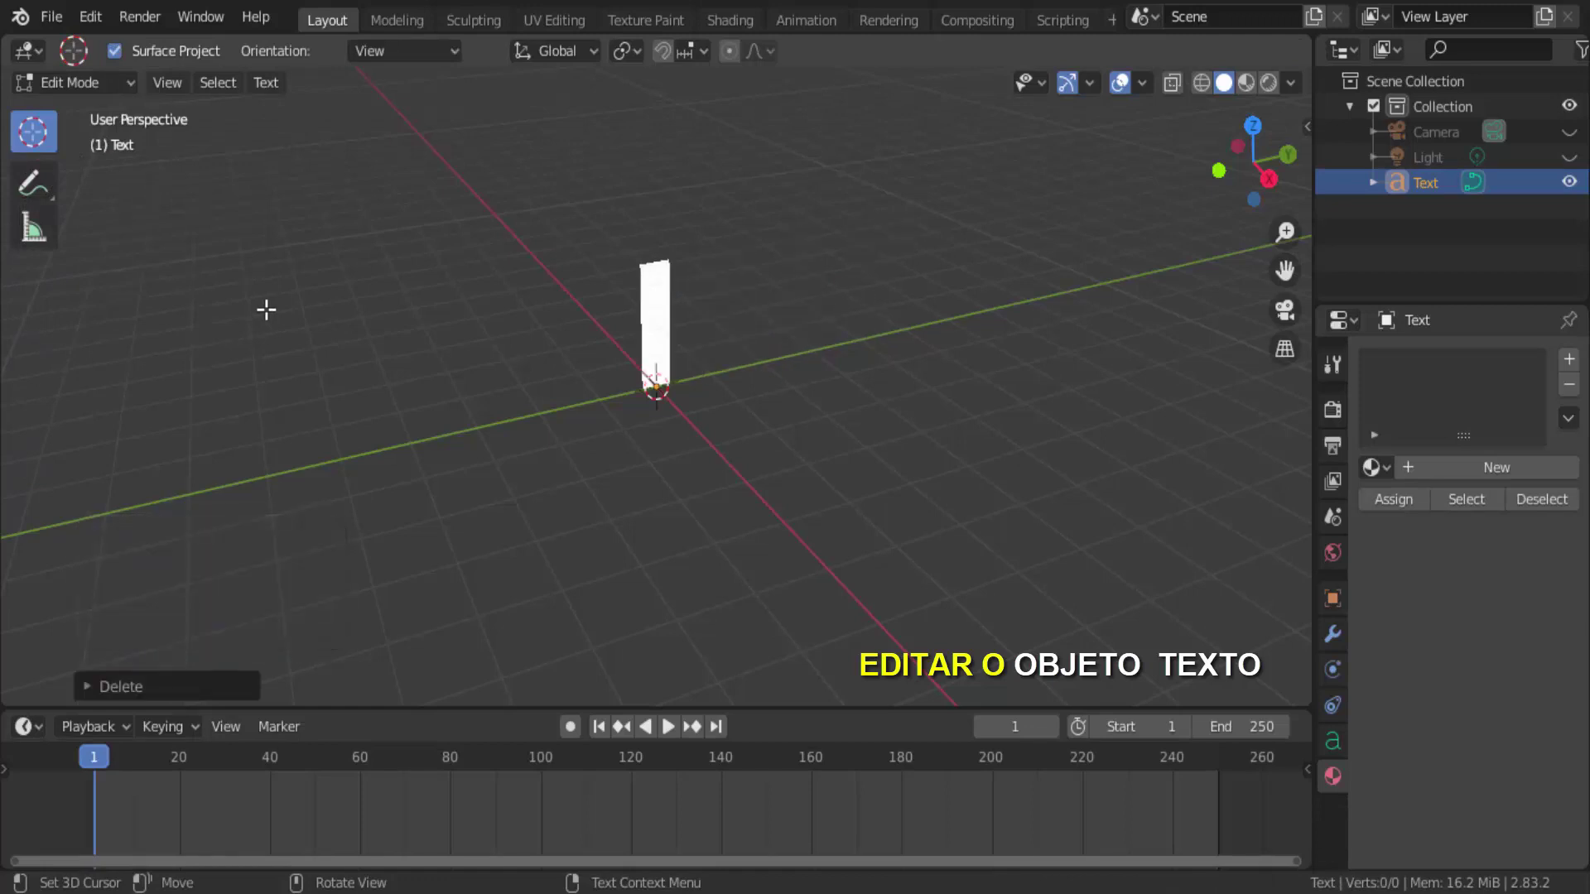
pyautogui.write('T')
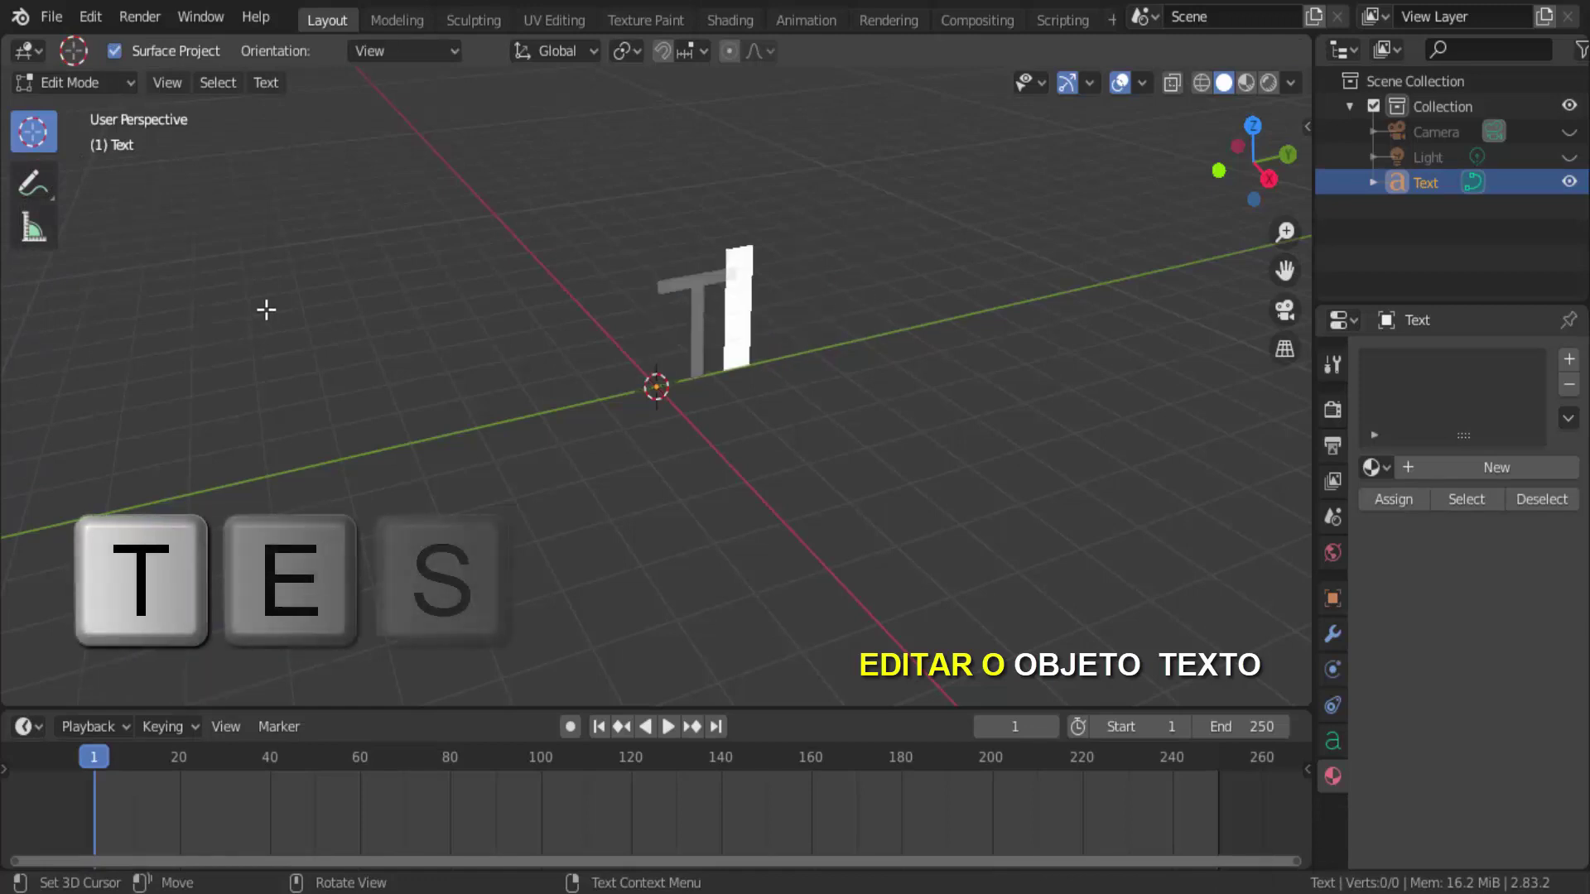
pyautogui.write('este')
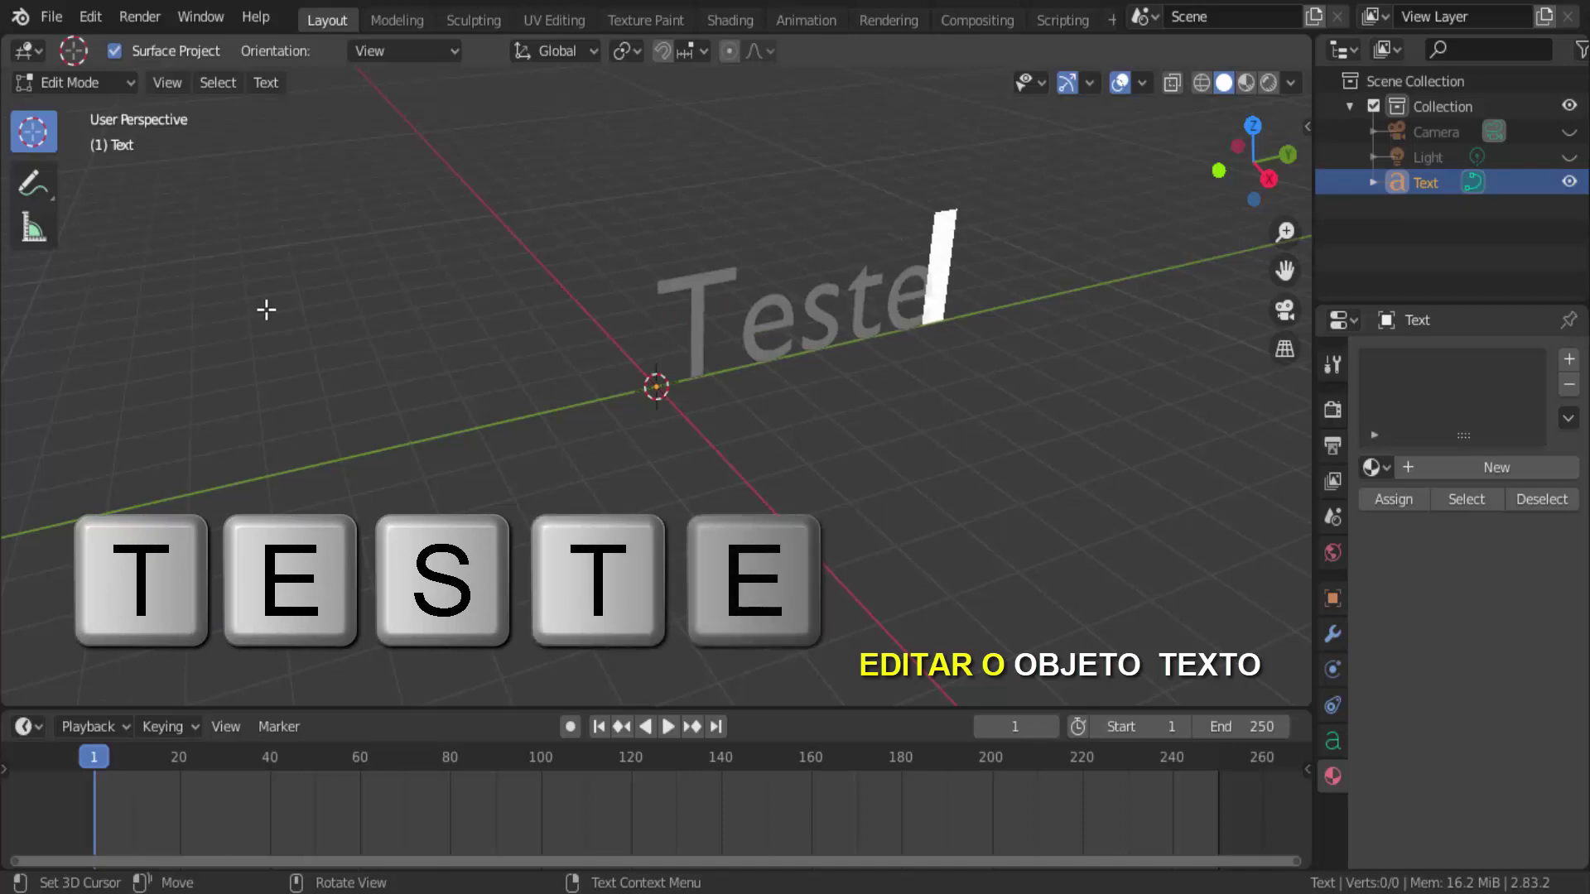
pyautogui.click(69, 83)
pyautogui.click(77, 114)
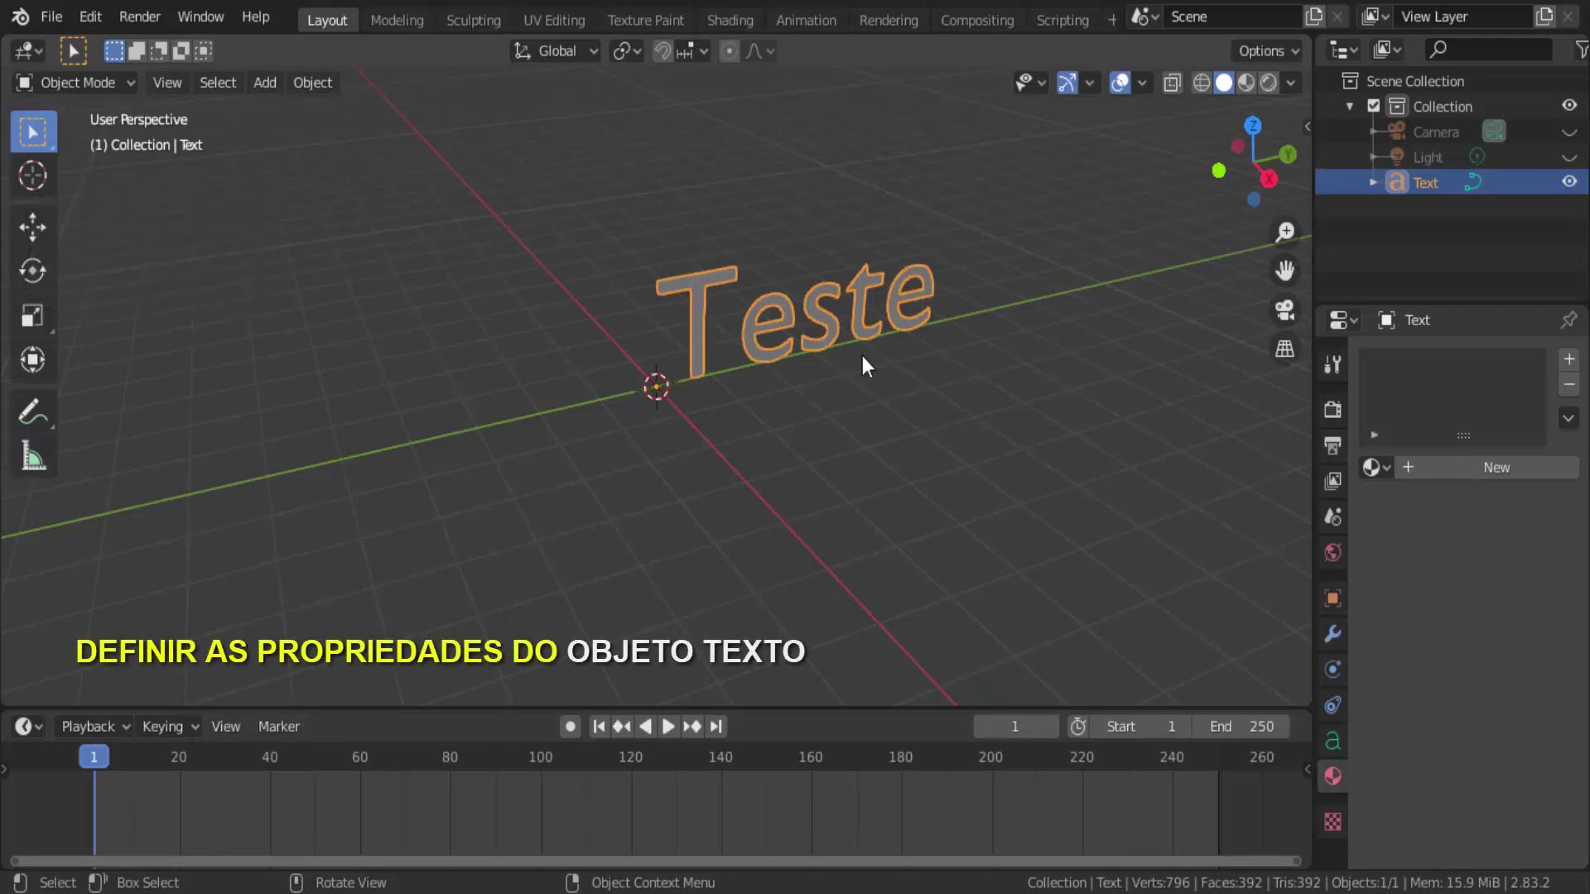
# Give the text a Geometry extrusion depth of 0.4 m
pyautogui.click(1332, 741)
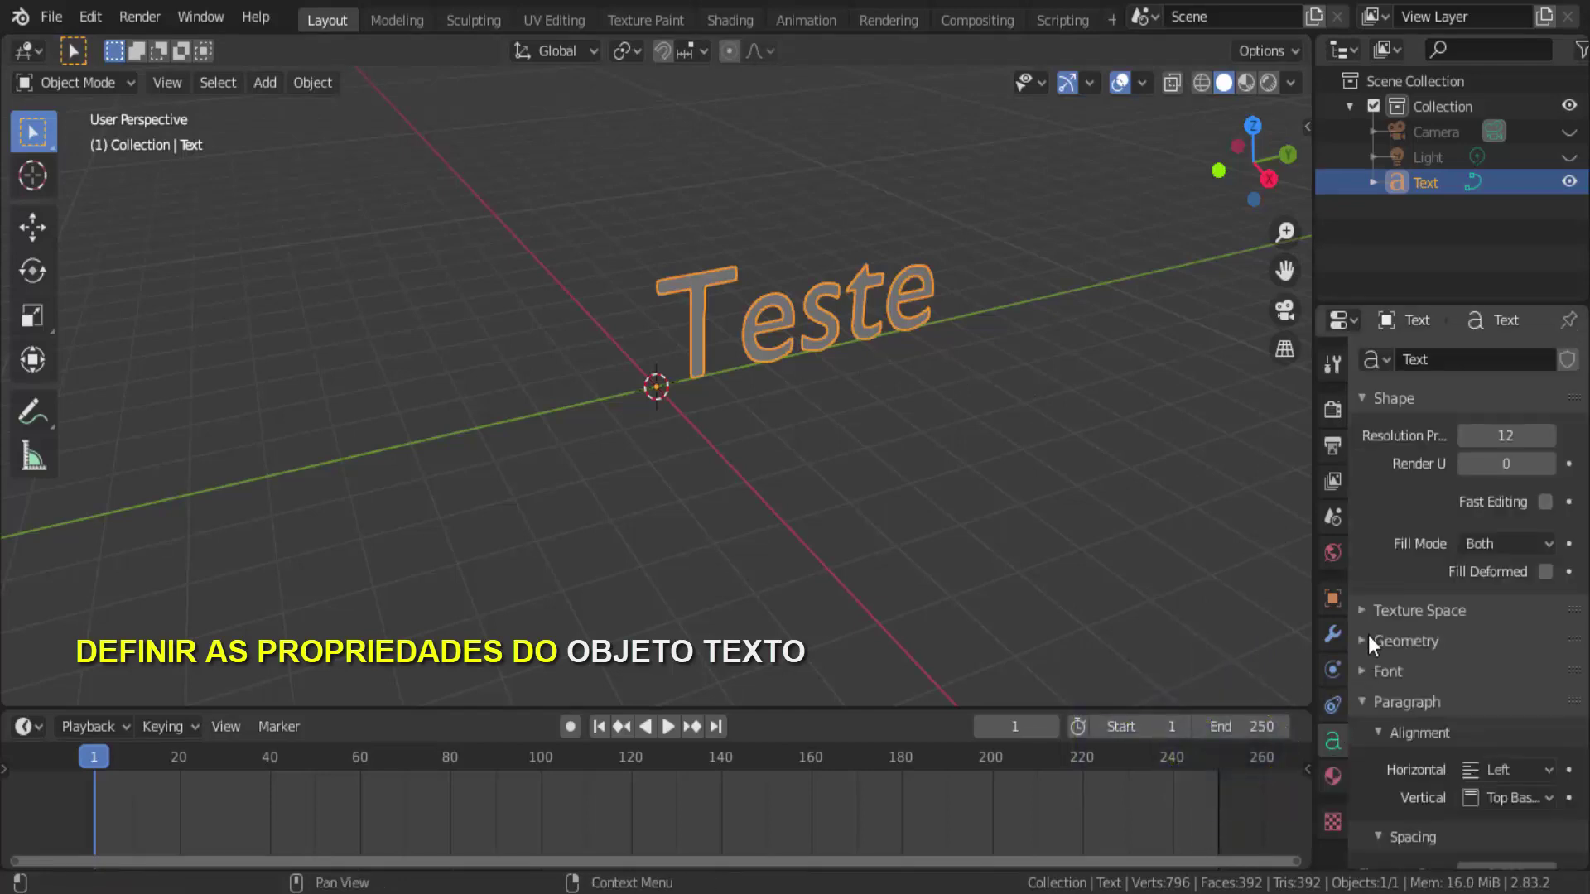
pyautogui.scroll(-2, 1377, 629)
pyautogui.scroll(-2, 1377, 629)
pyautogui.scroll(-1, 1376, 613)
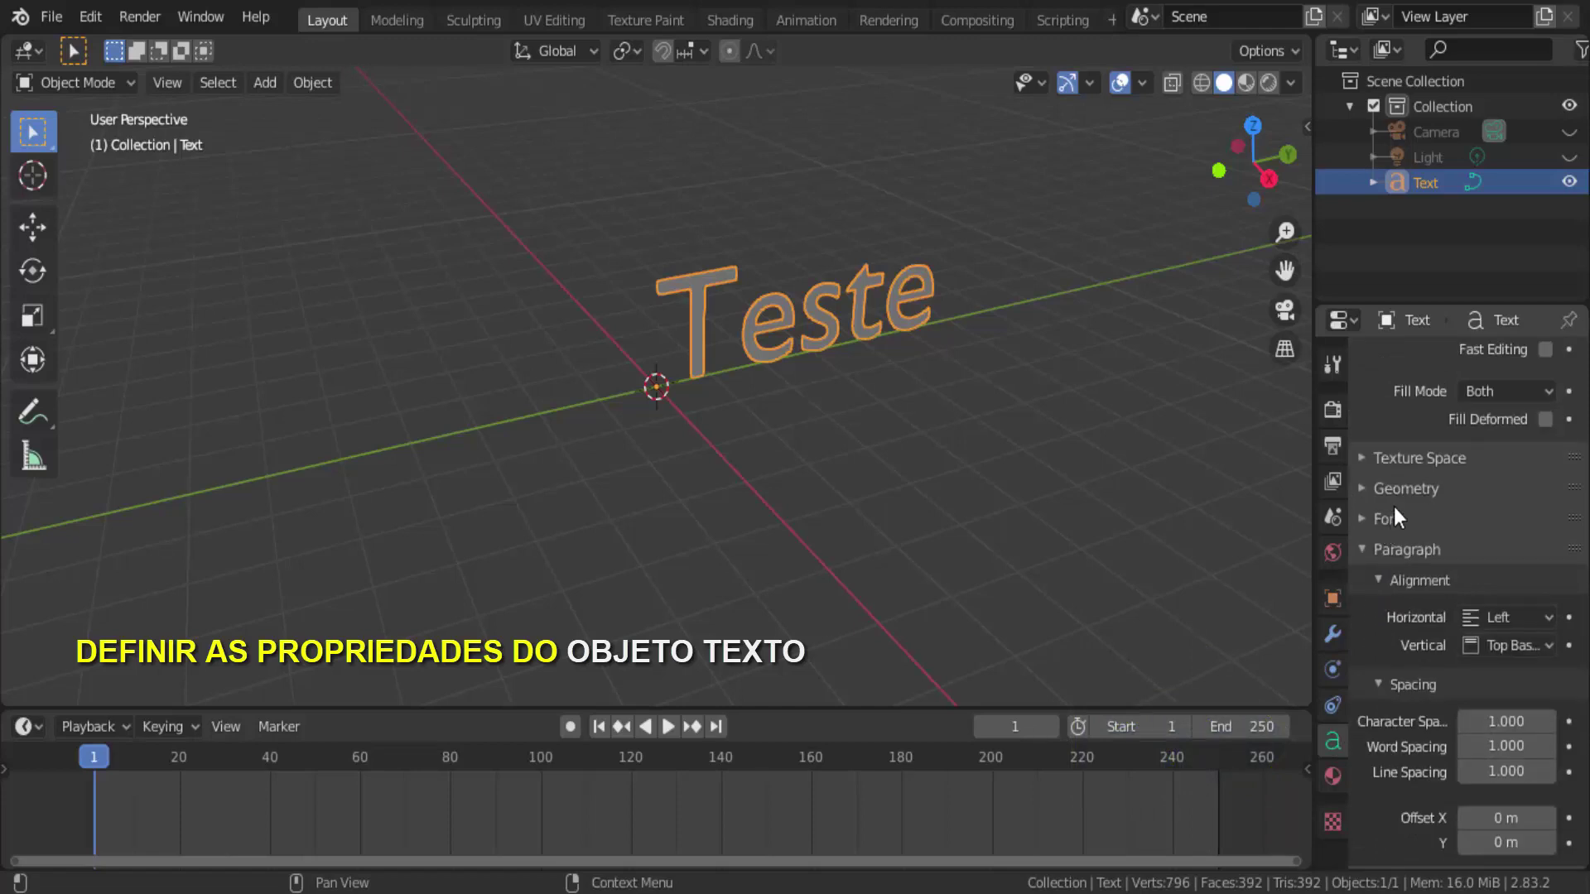
pyautogui.click(1365, 487)
pyautogui.write('.4')
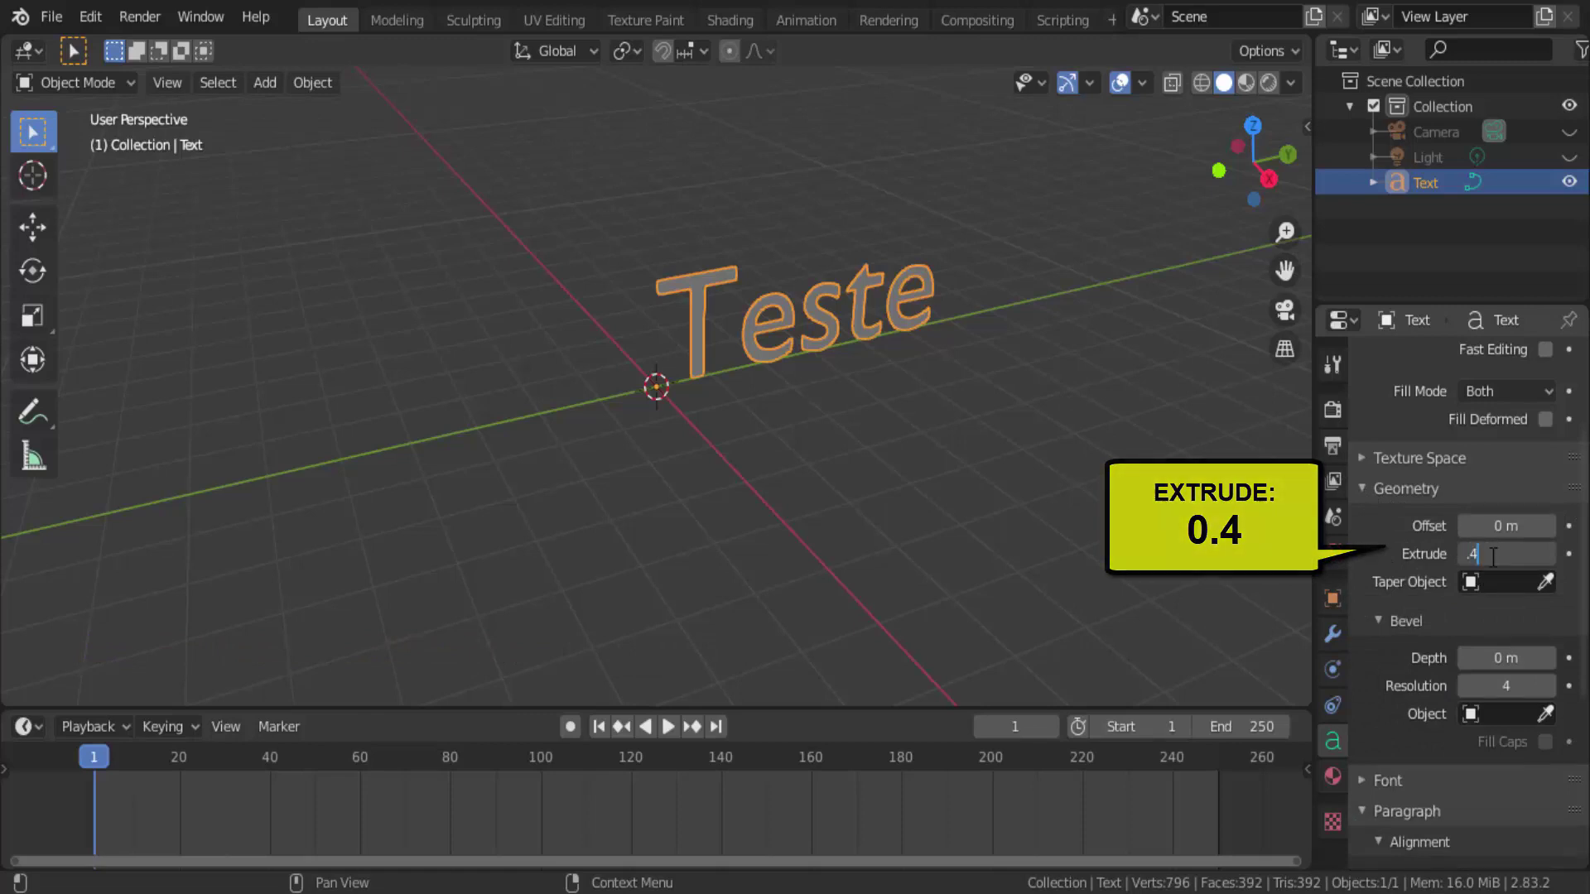
pyautogui.press('Return')
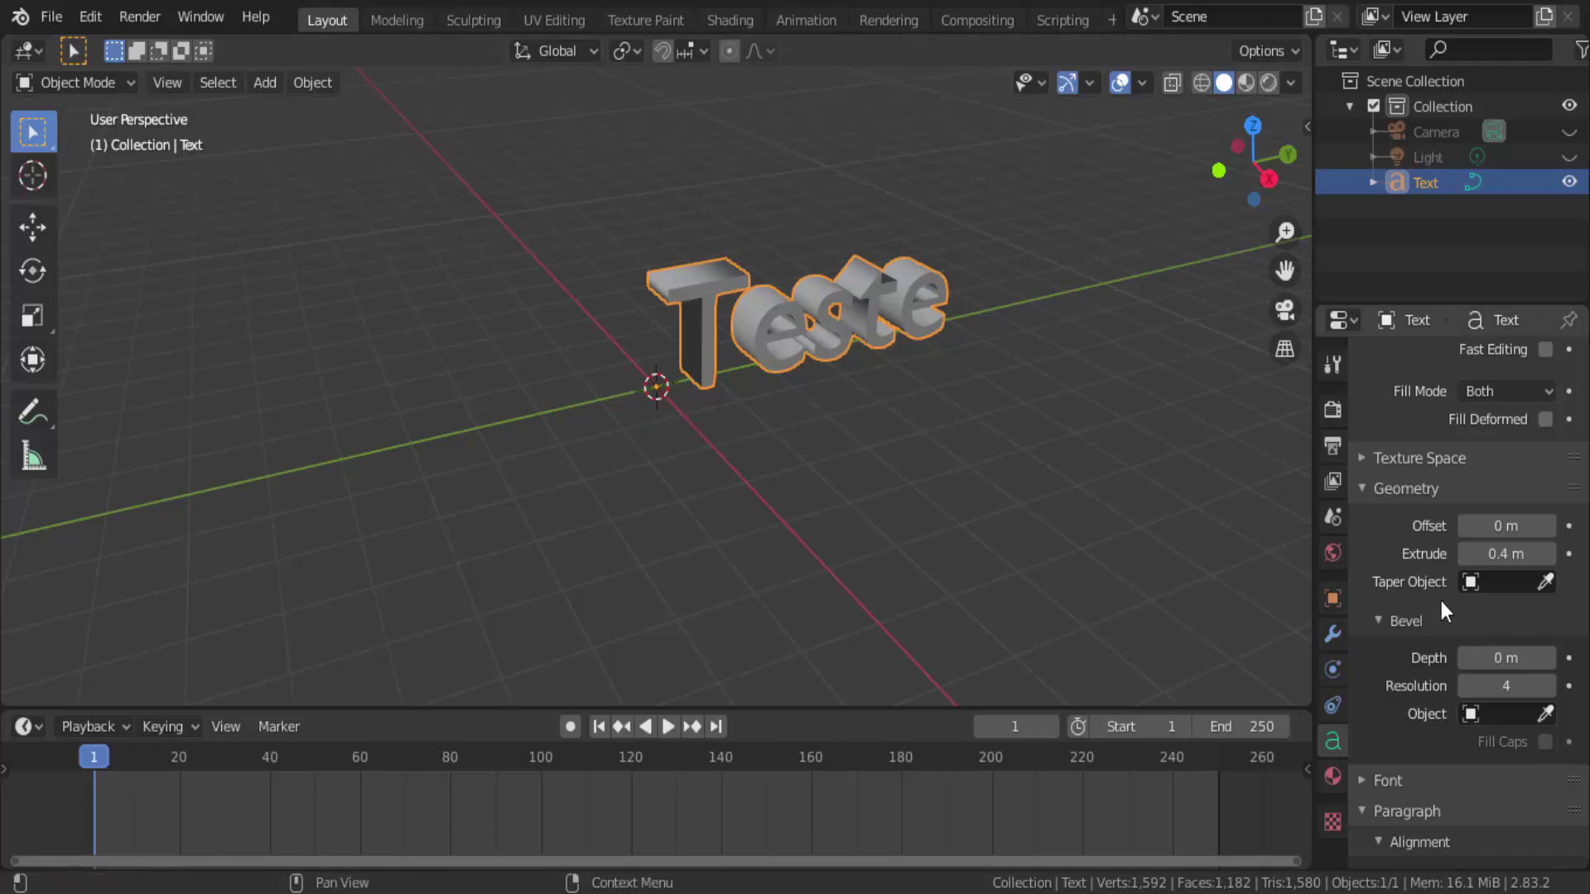
# Set the paragraph's horizontal alignment to Center
pyautogui.scroll(-2, 1440, 598)
pyautogui.scroll(-5, 1428, 639)
pyautogui.scroll(-3, 1428, 640)
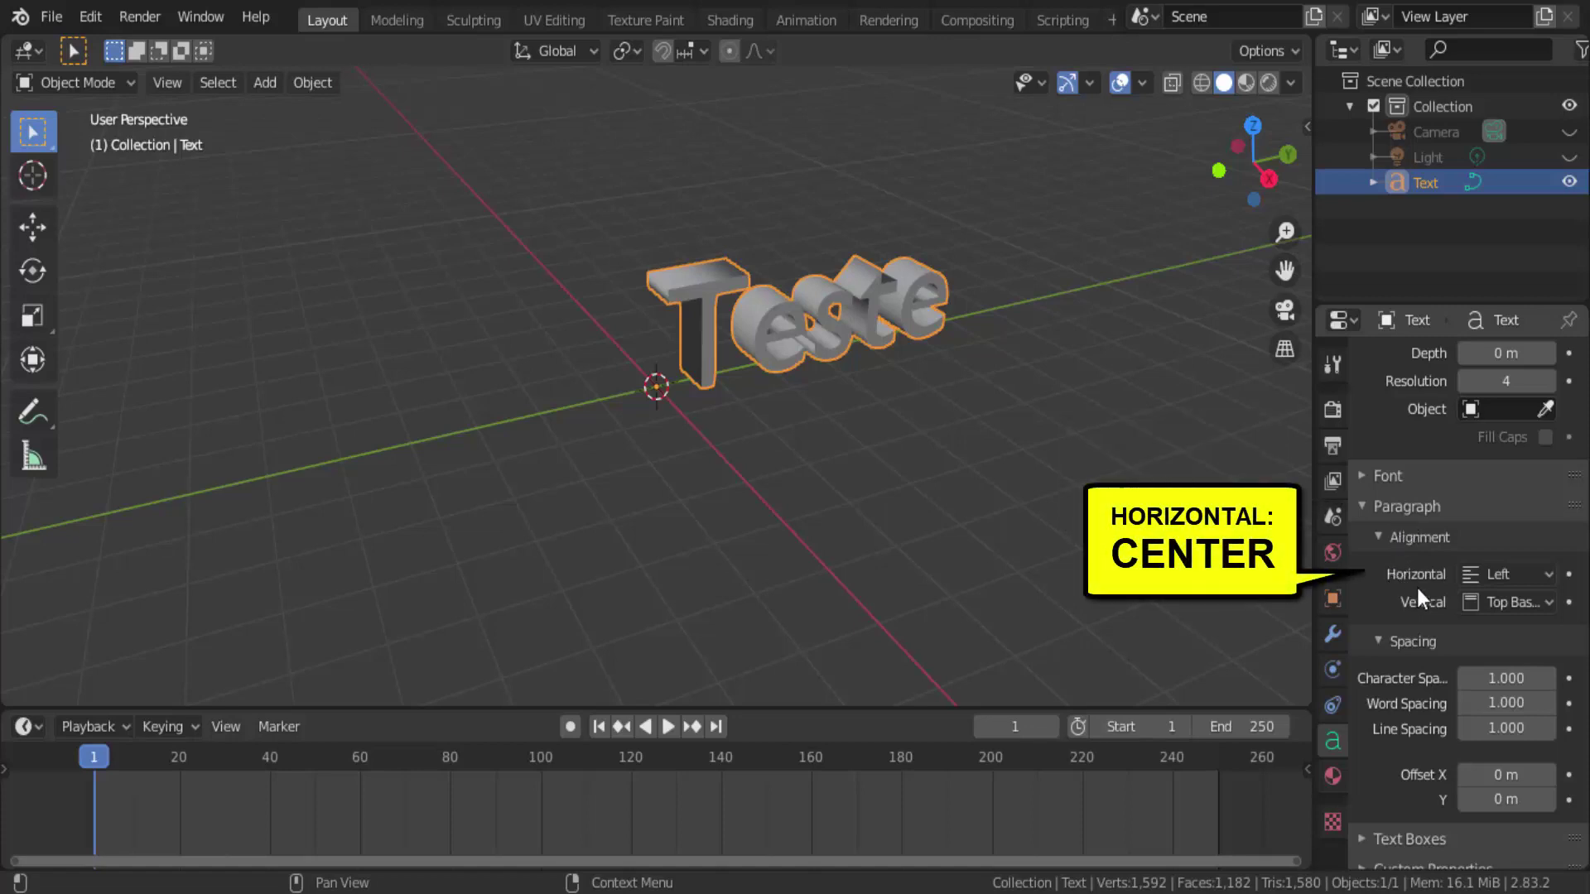
pyautogui.click(1496, 576)
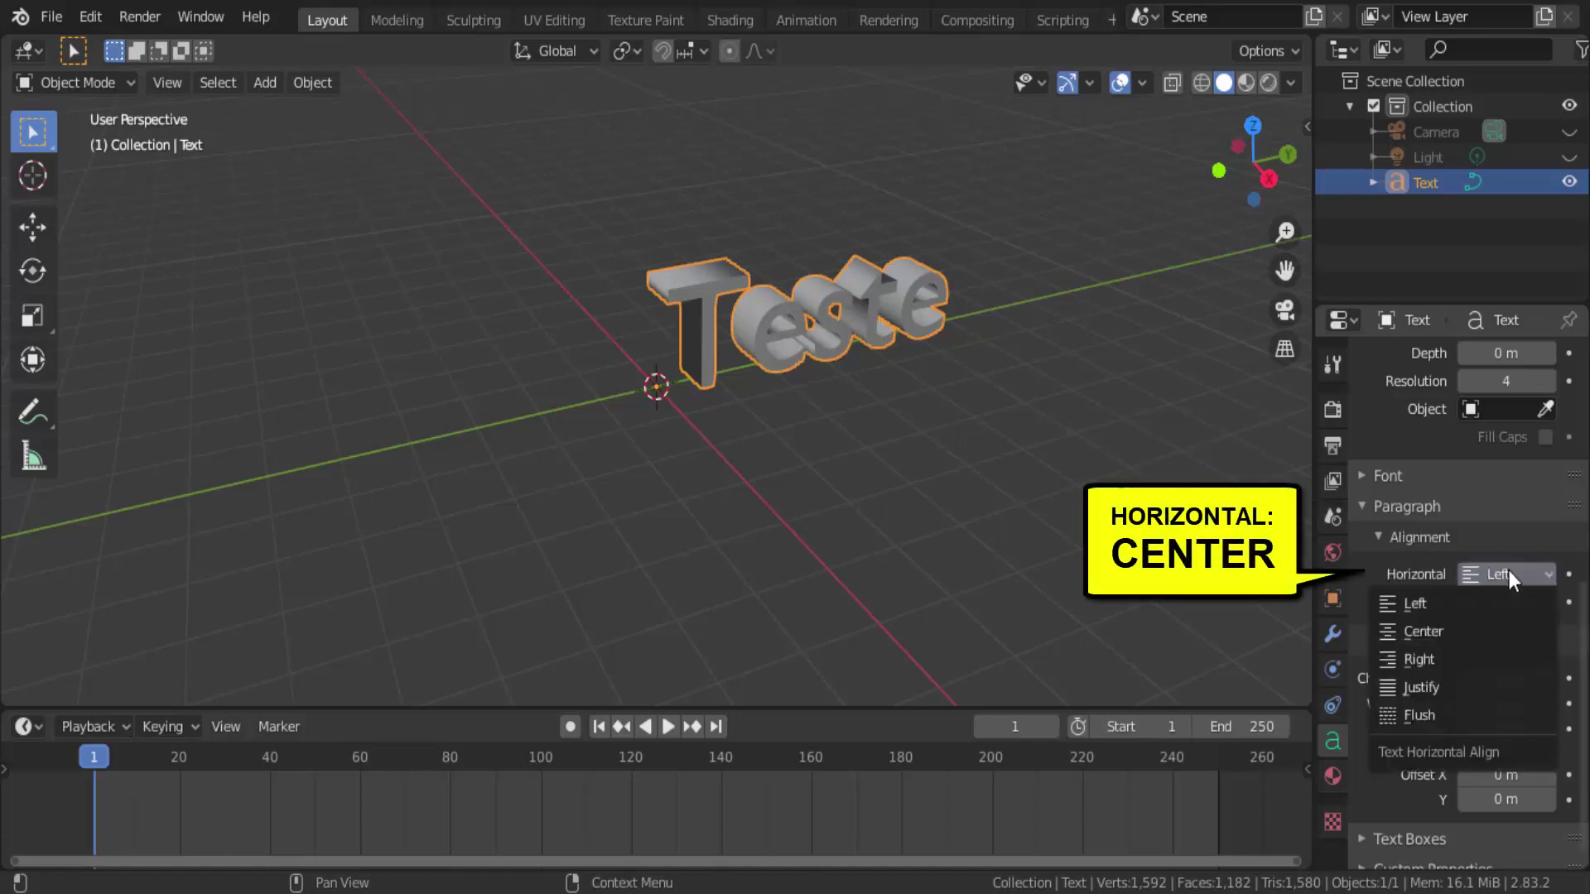
pyautogui.click(1454, 628)
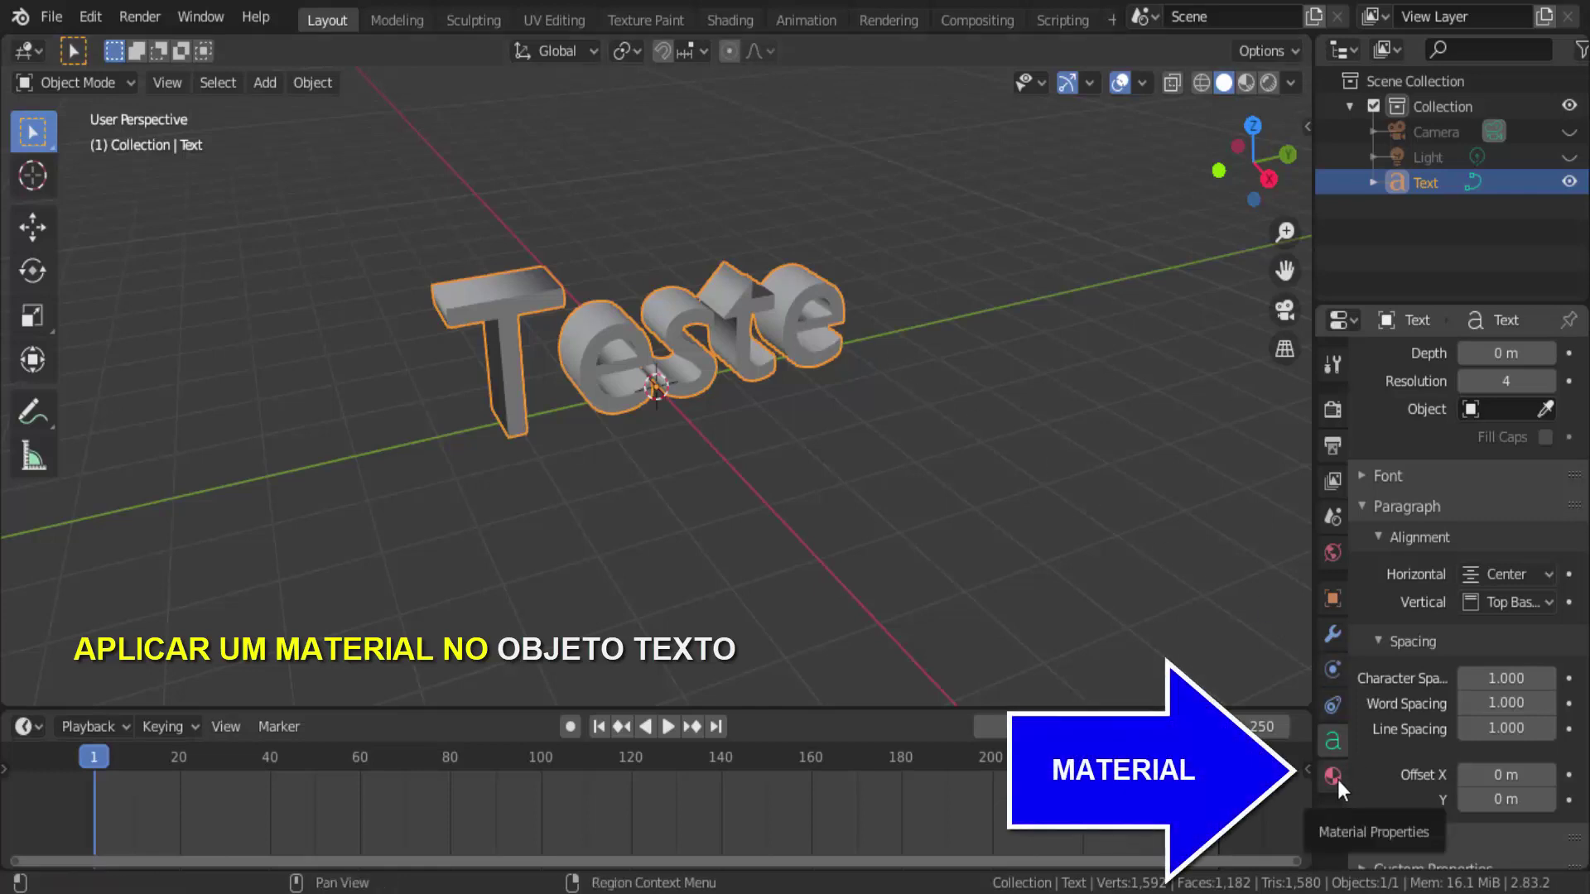
# Add a new material with a sky-blue base colour, previewed in Rendered shading
pyautogui.click(1332, 776)
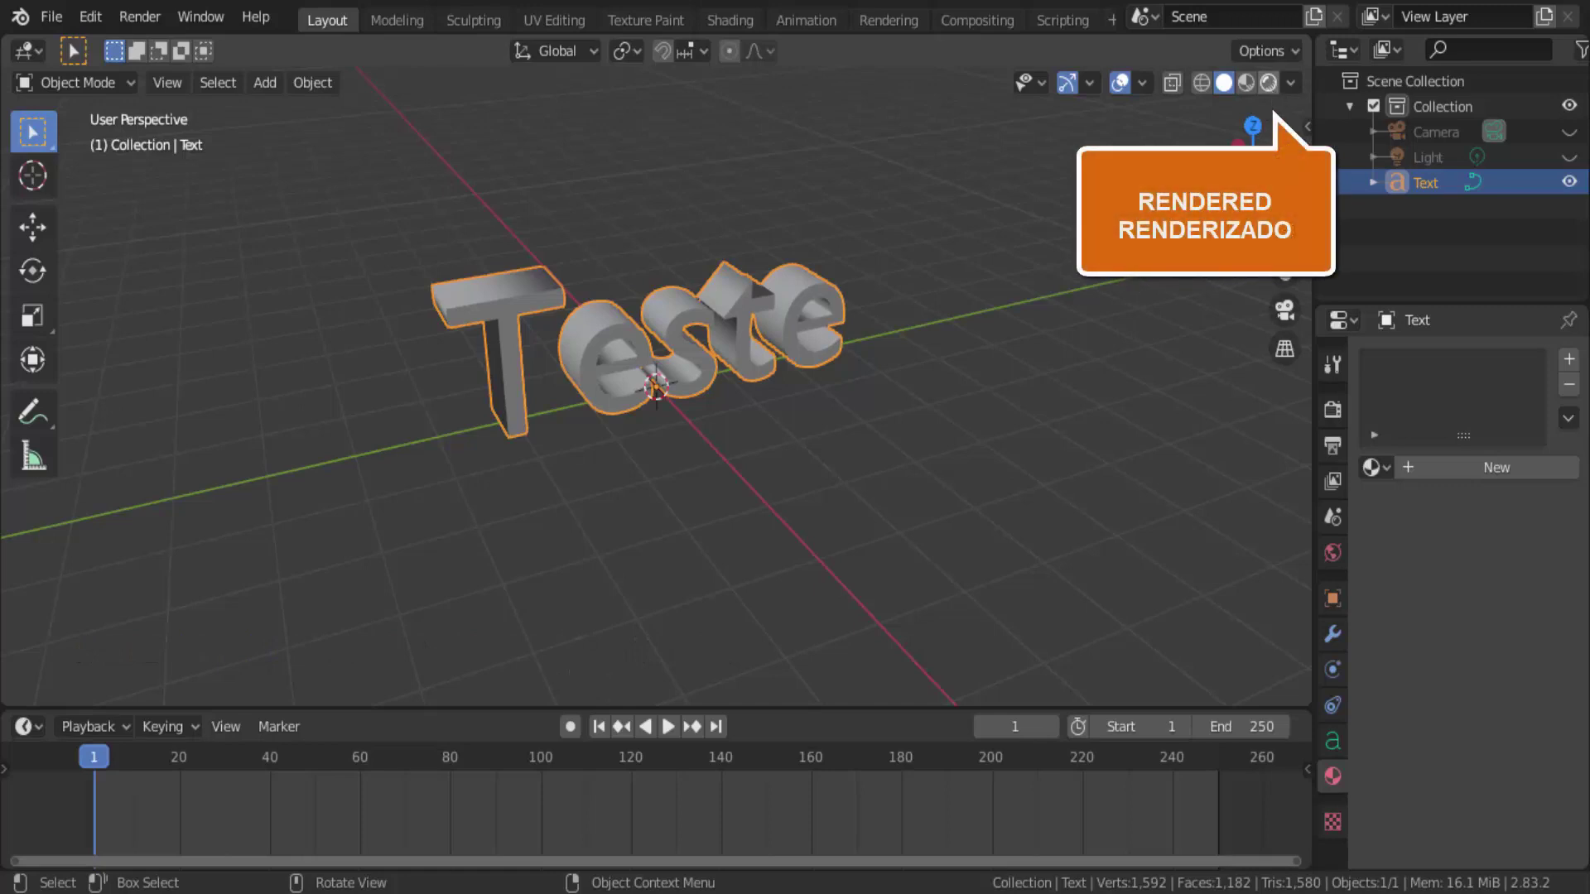
pyautogui.click(1268, 82)
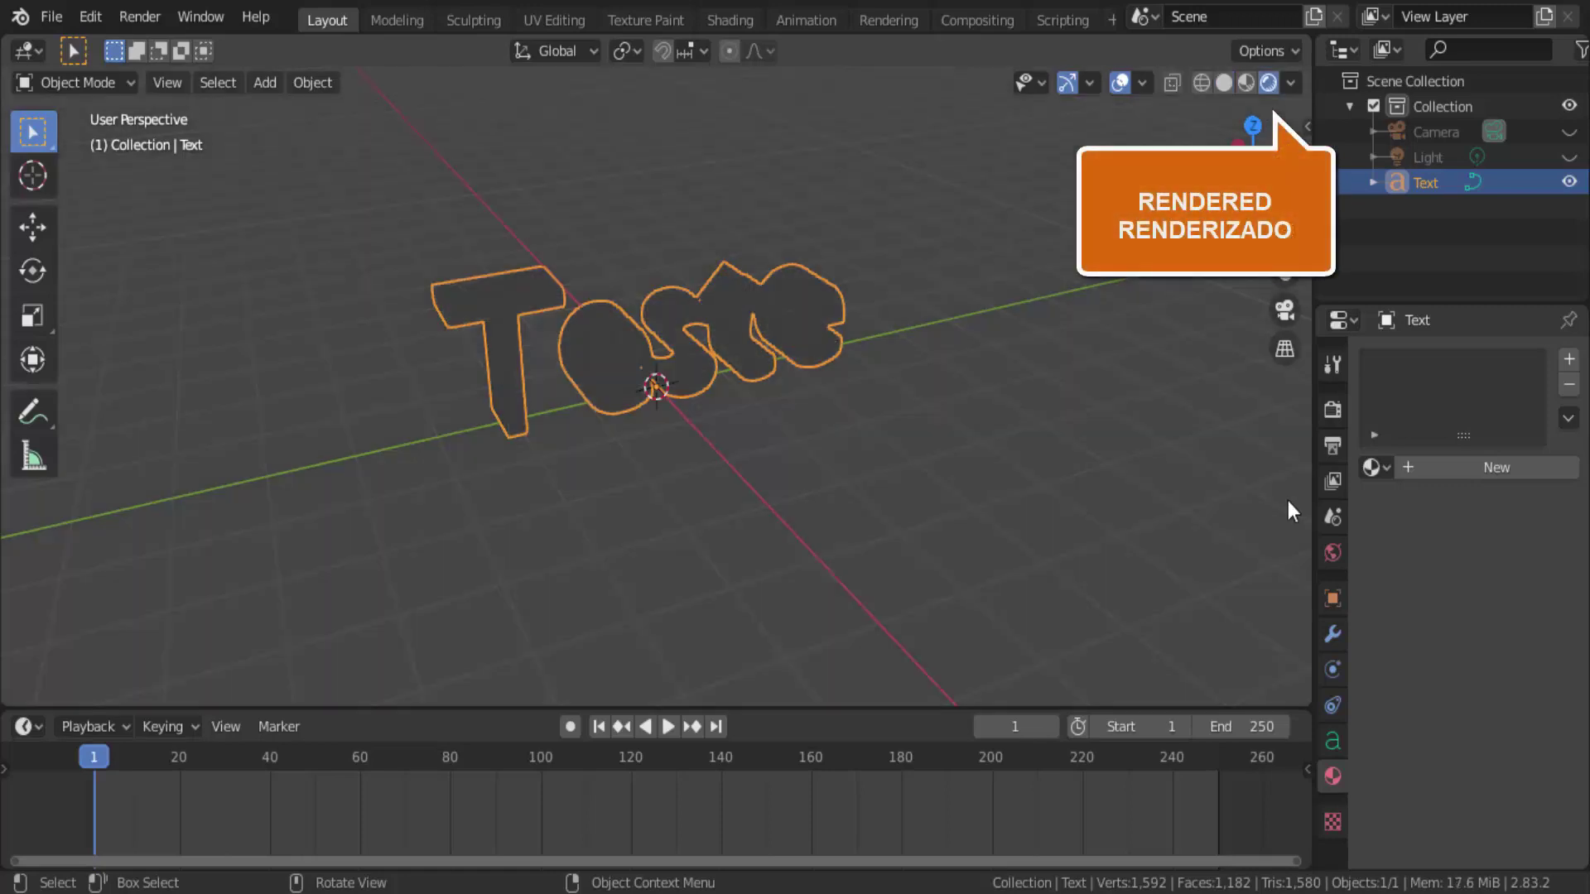
pyautogui.click(1502, 470)
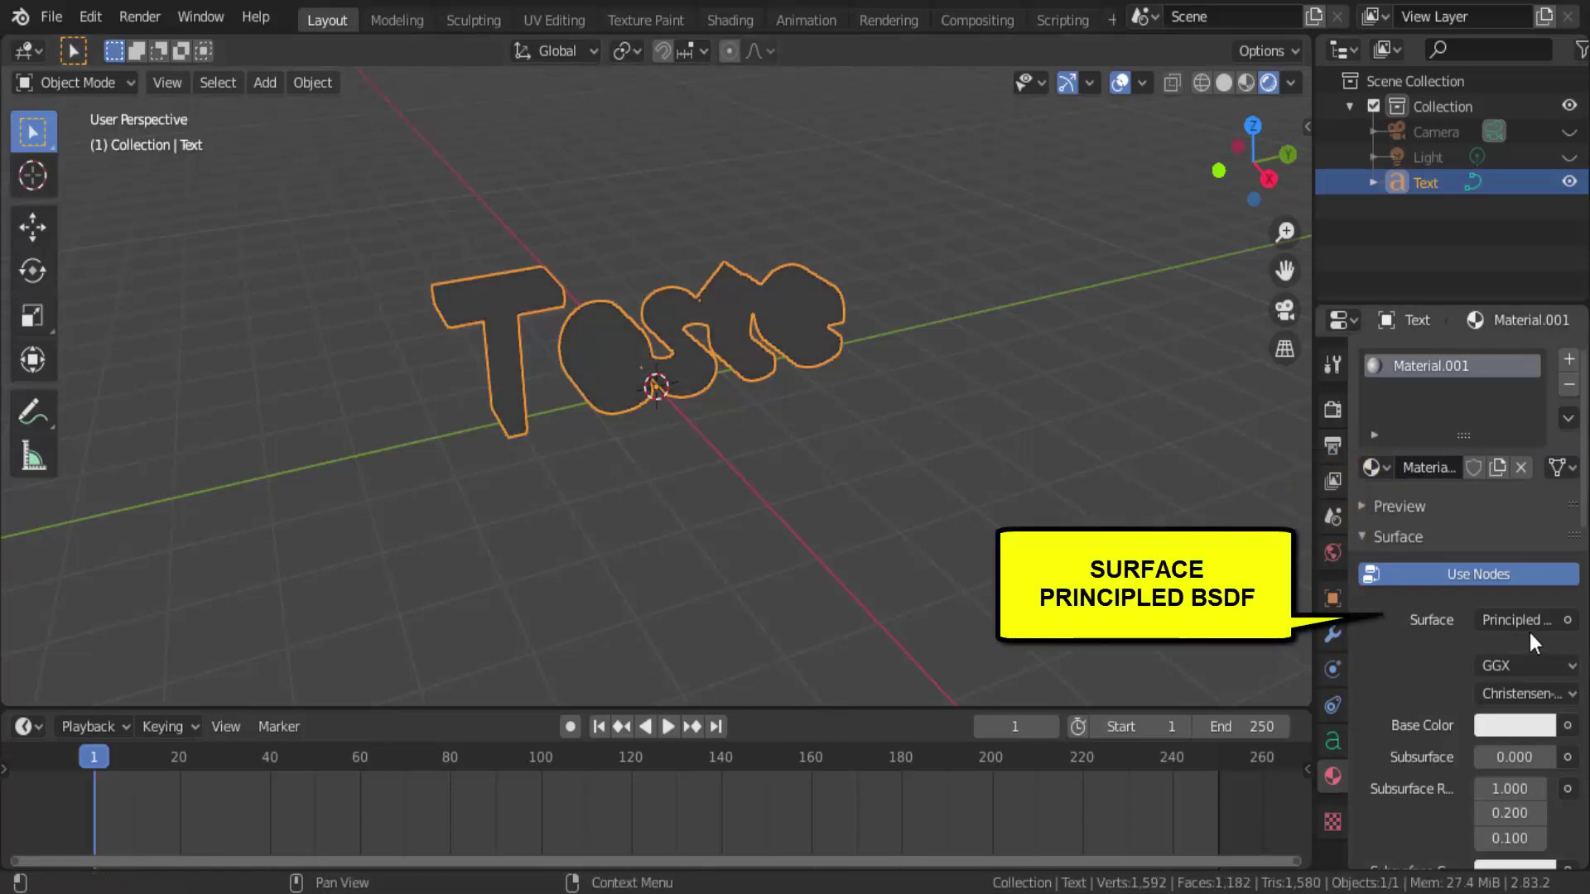
pyautogui.click(1509, 726)
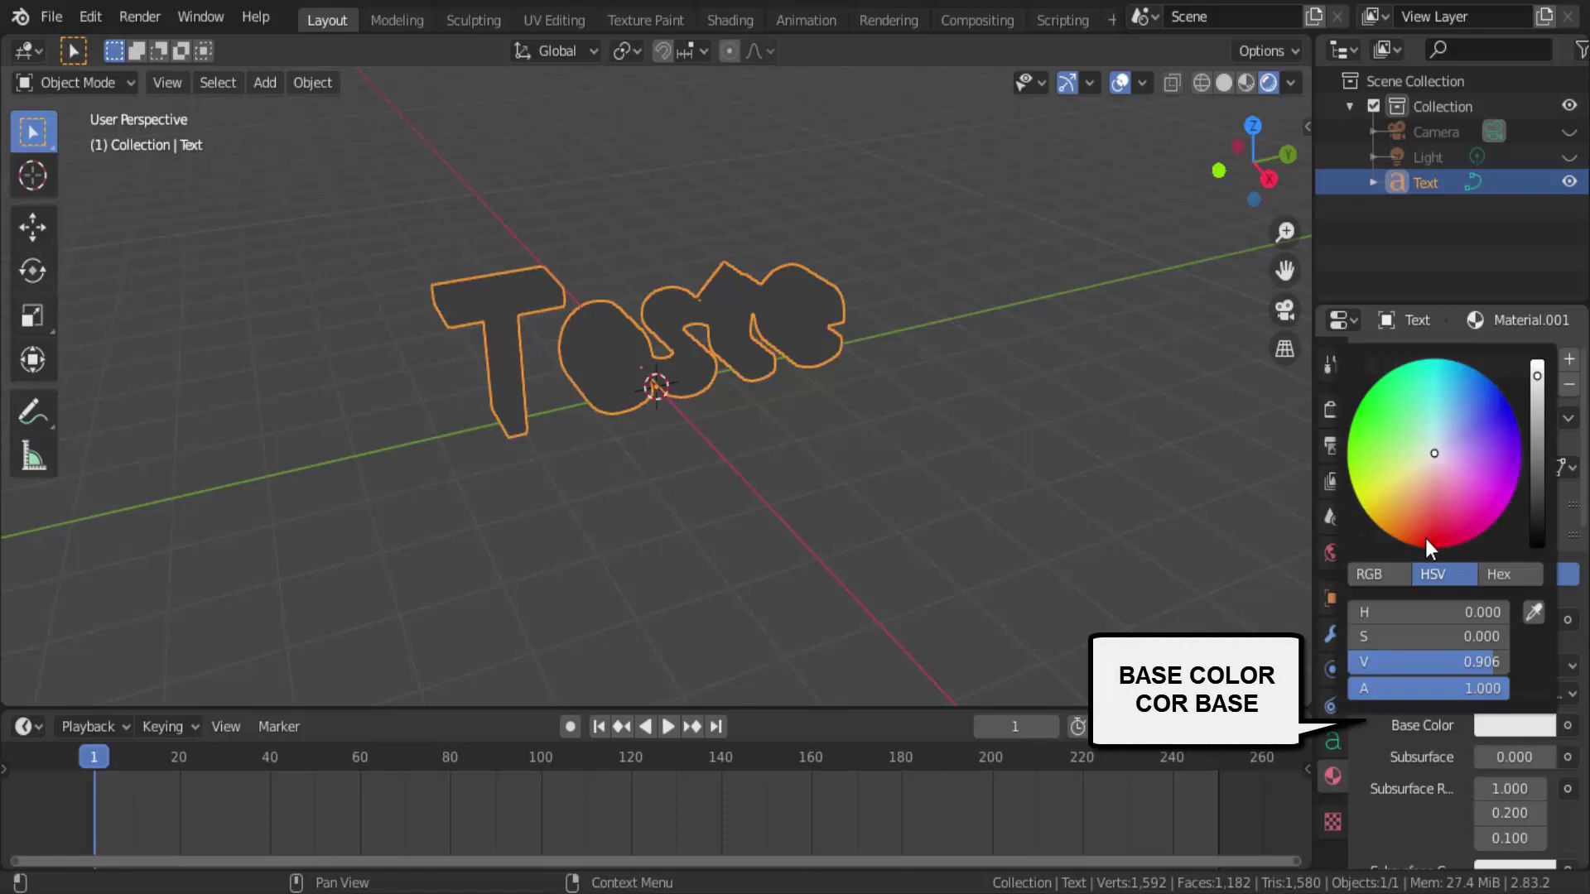
pyautogui.click(1499, 412)
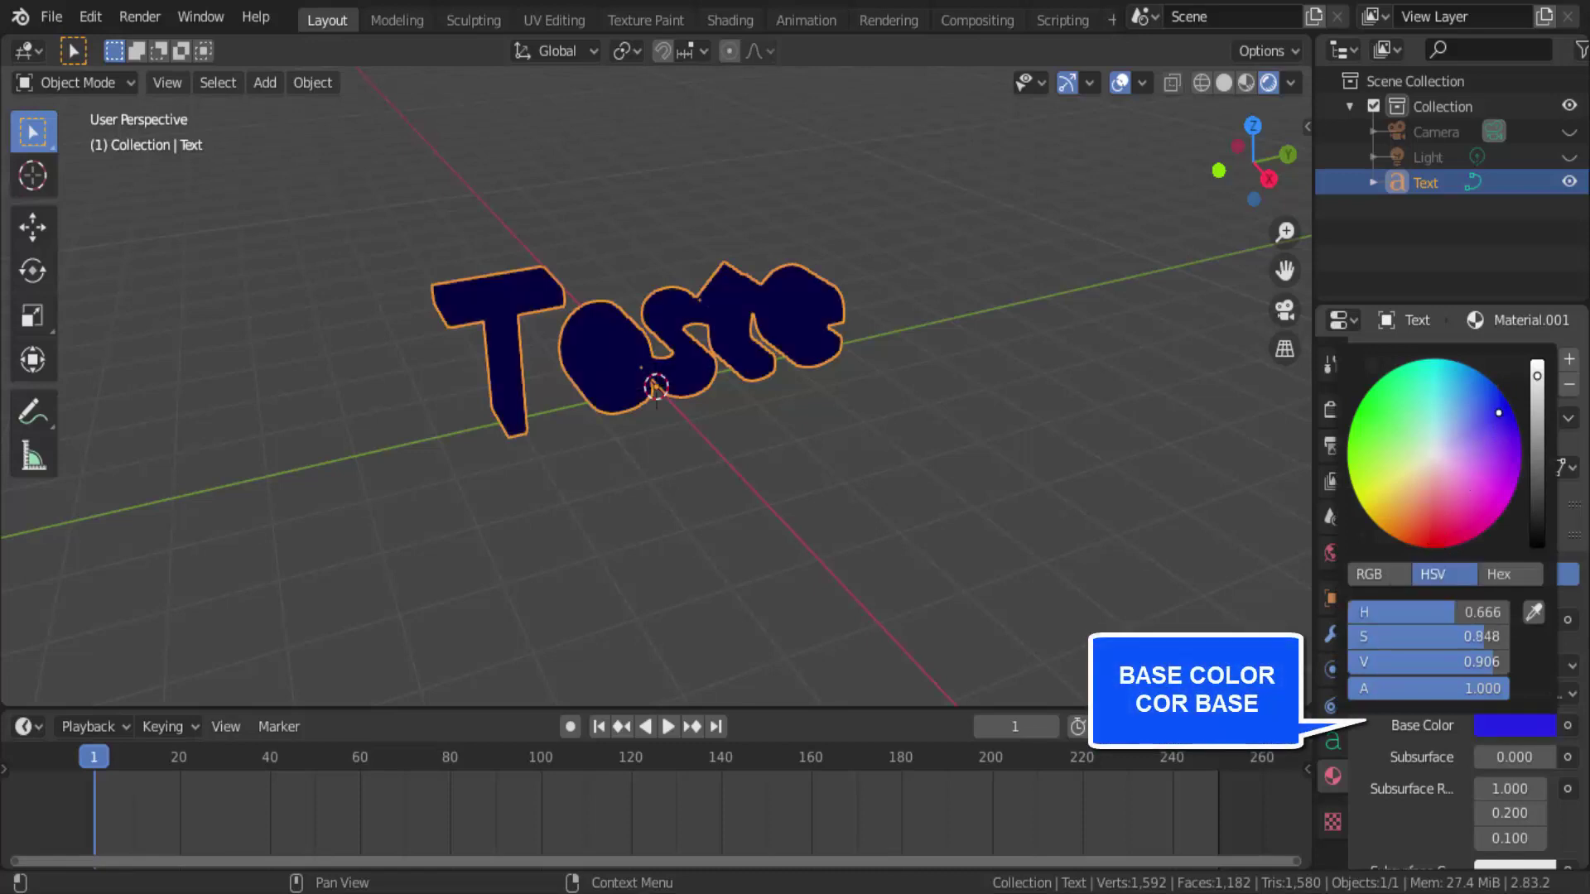
pyautogui.click(1479, 388)
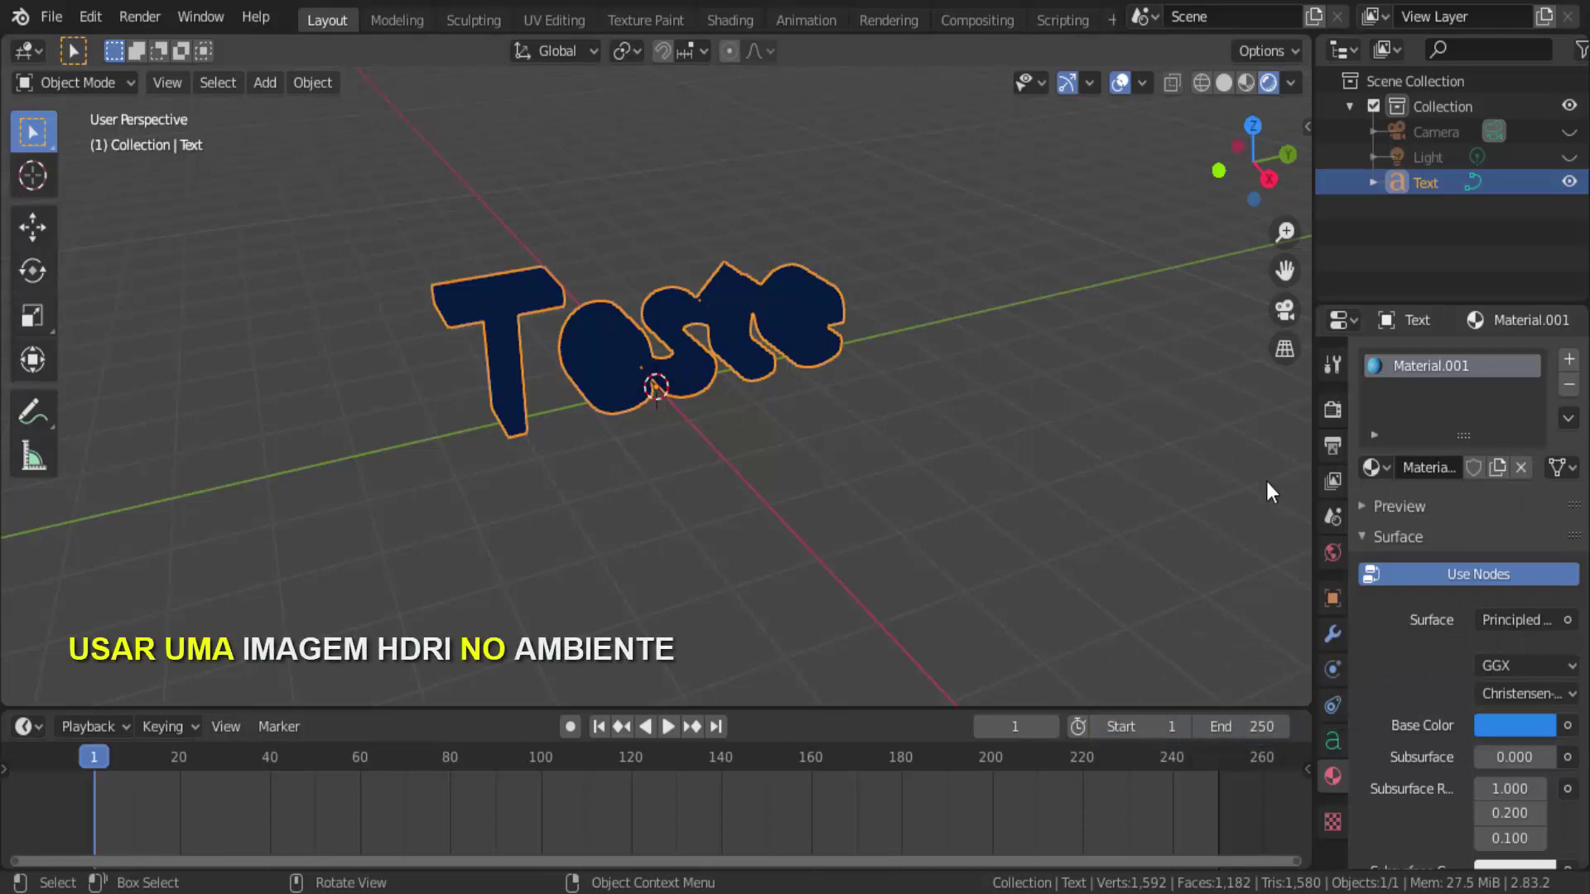
# Set the world colour to an Environment Texture using HDRI (10).jpg from Imagens - Hdri
pyautogui.click(1329, 555)
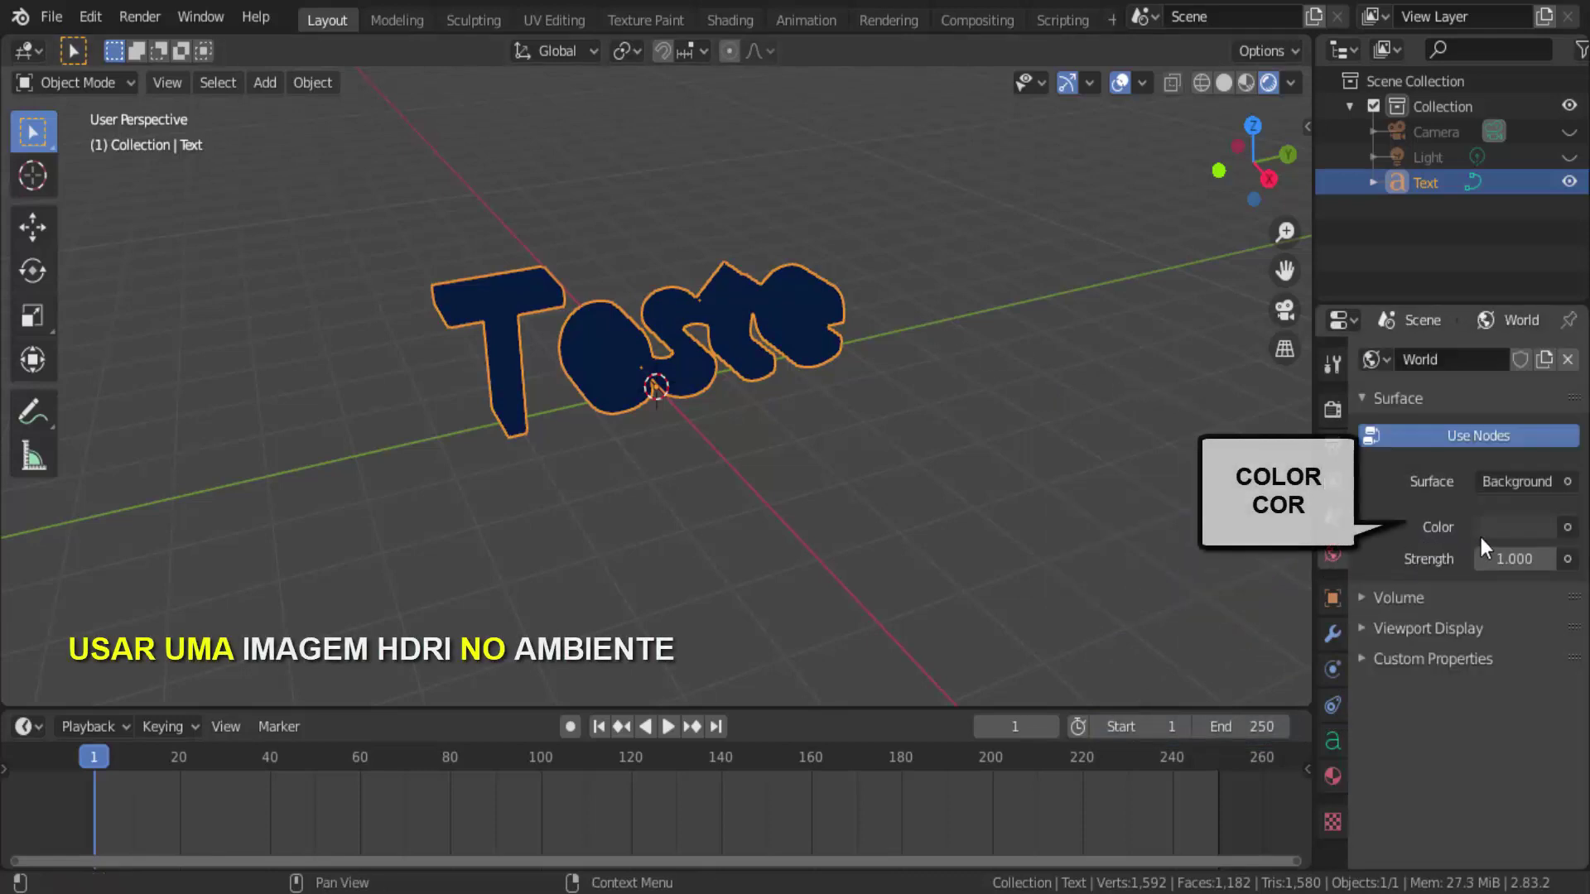
pyautogui.click(1568, 528)
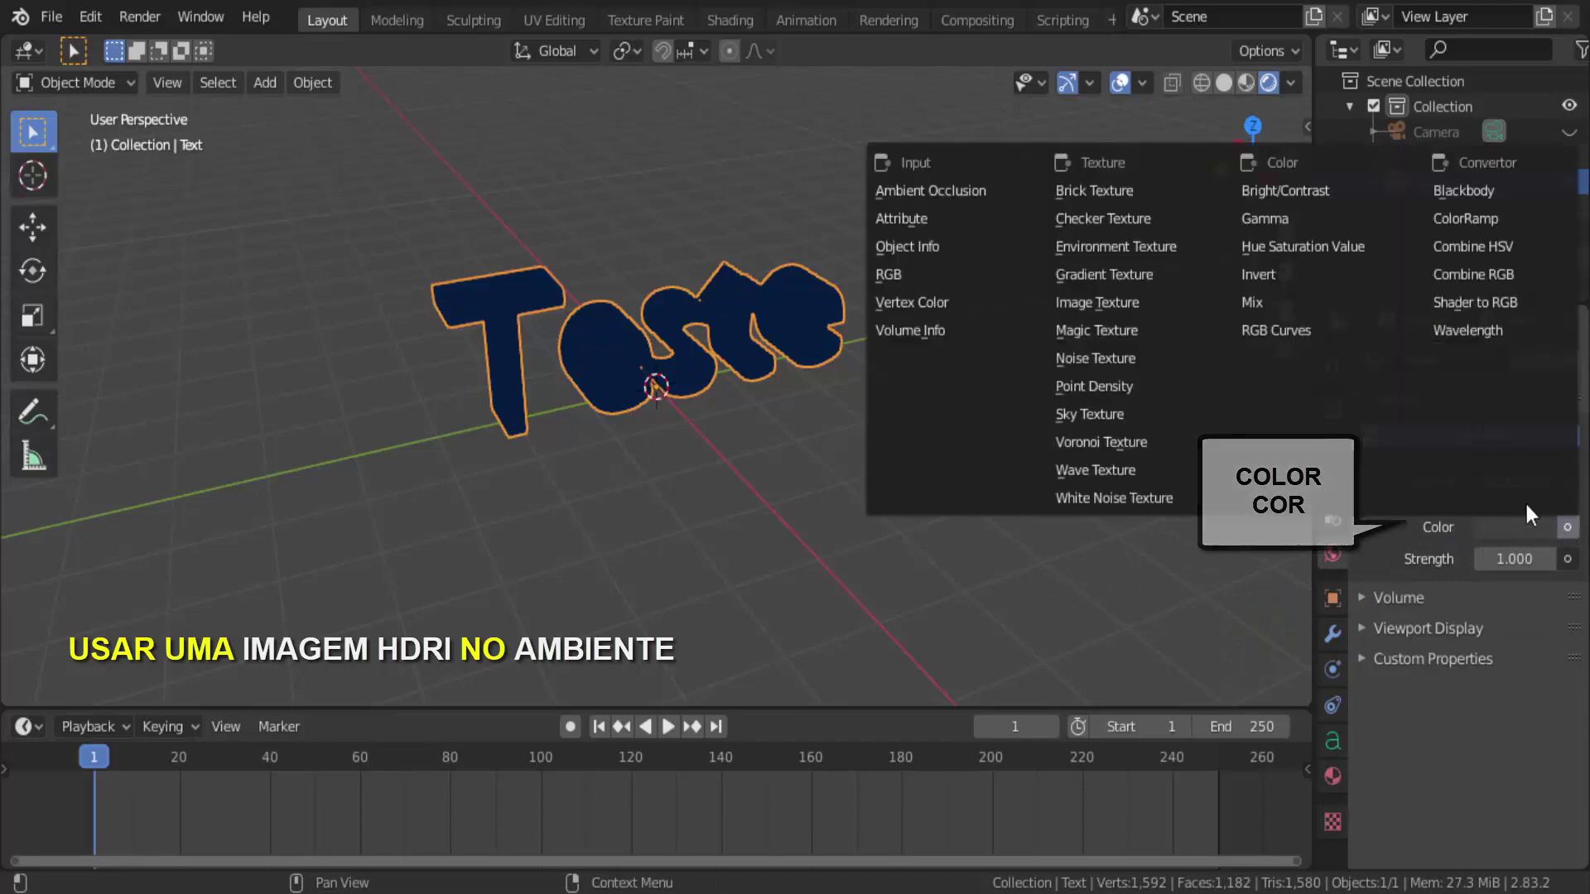
pyautogui.click(1146, 246)
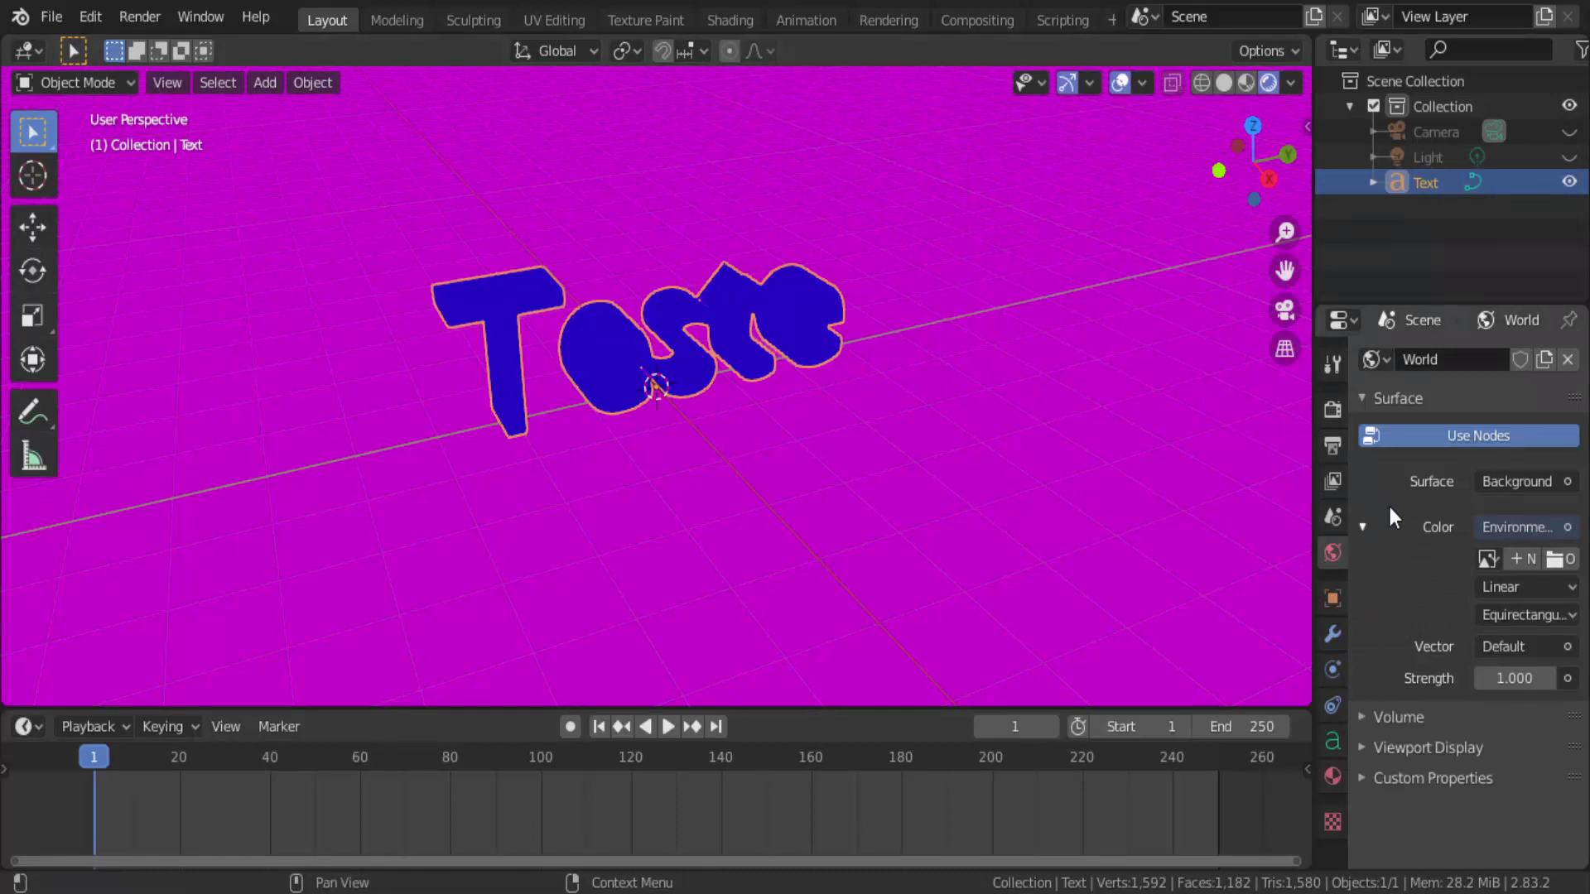
pyautogui.click(1554, 561)
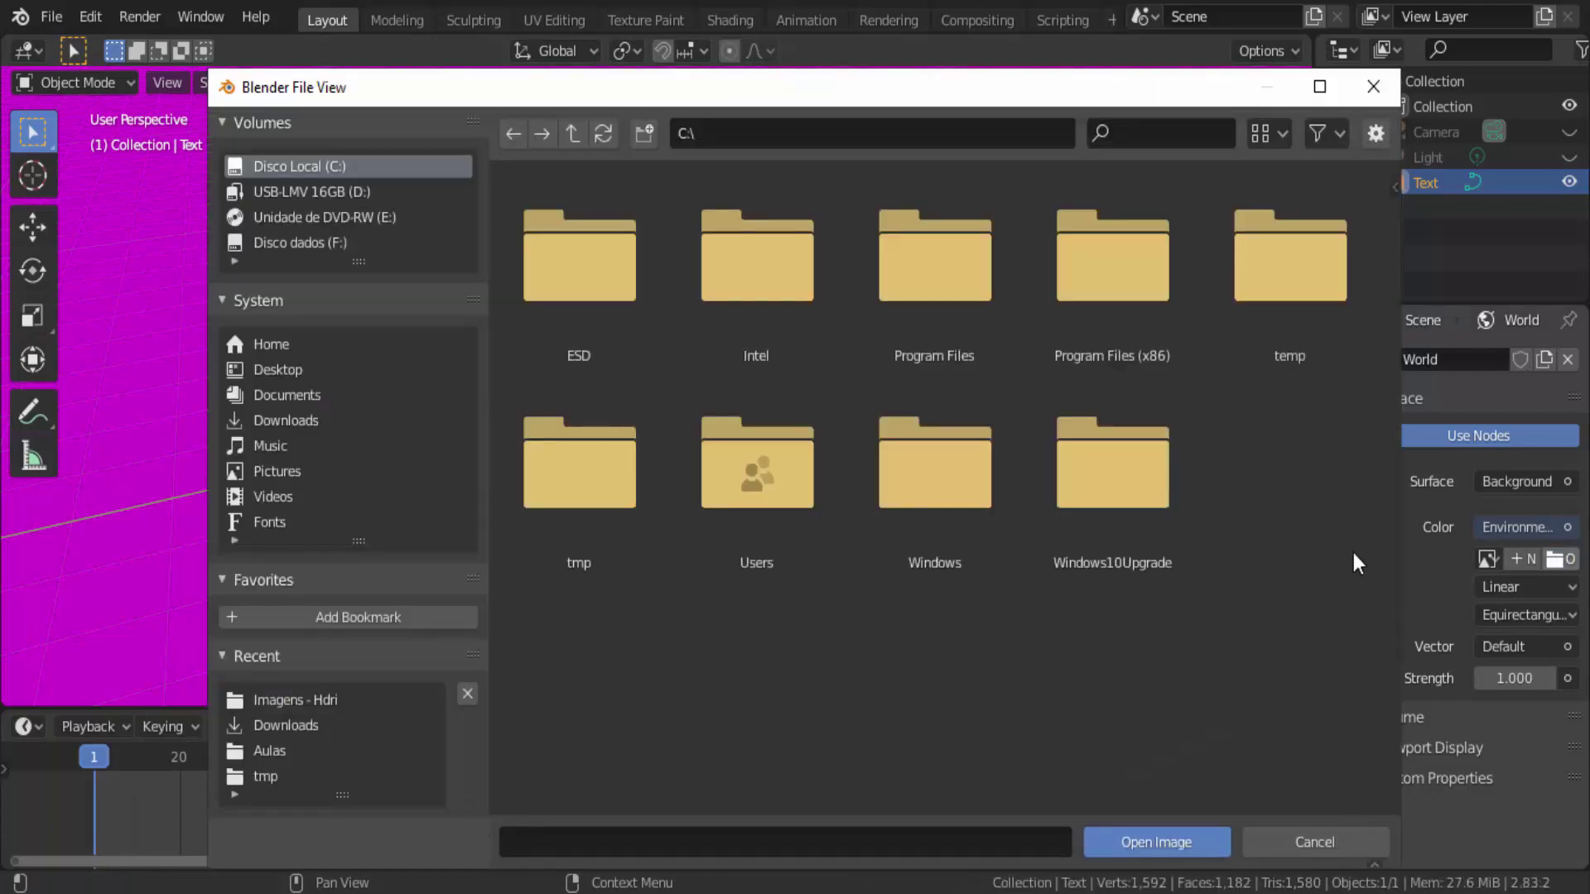
pyautogui.click(336, 700)
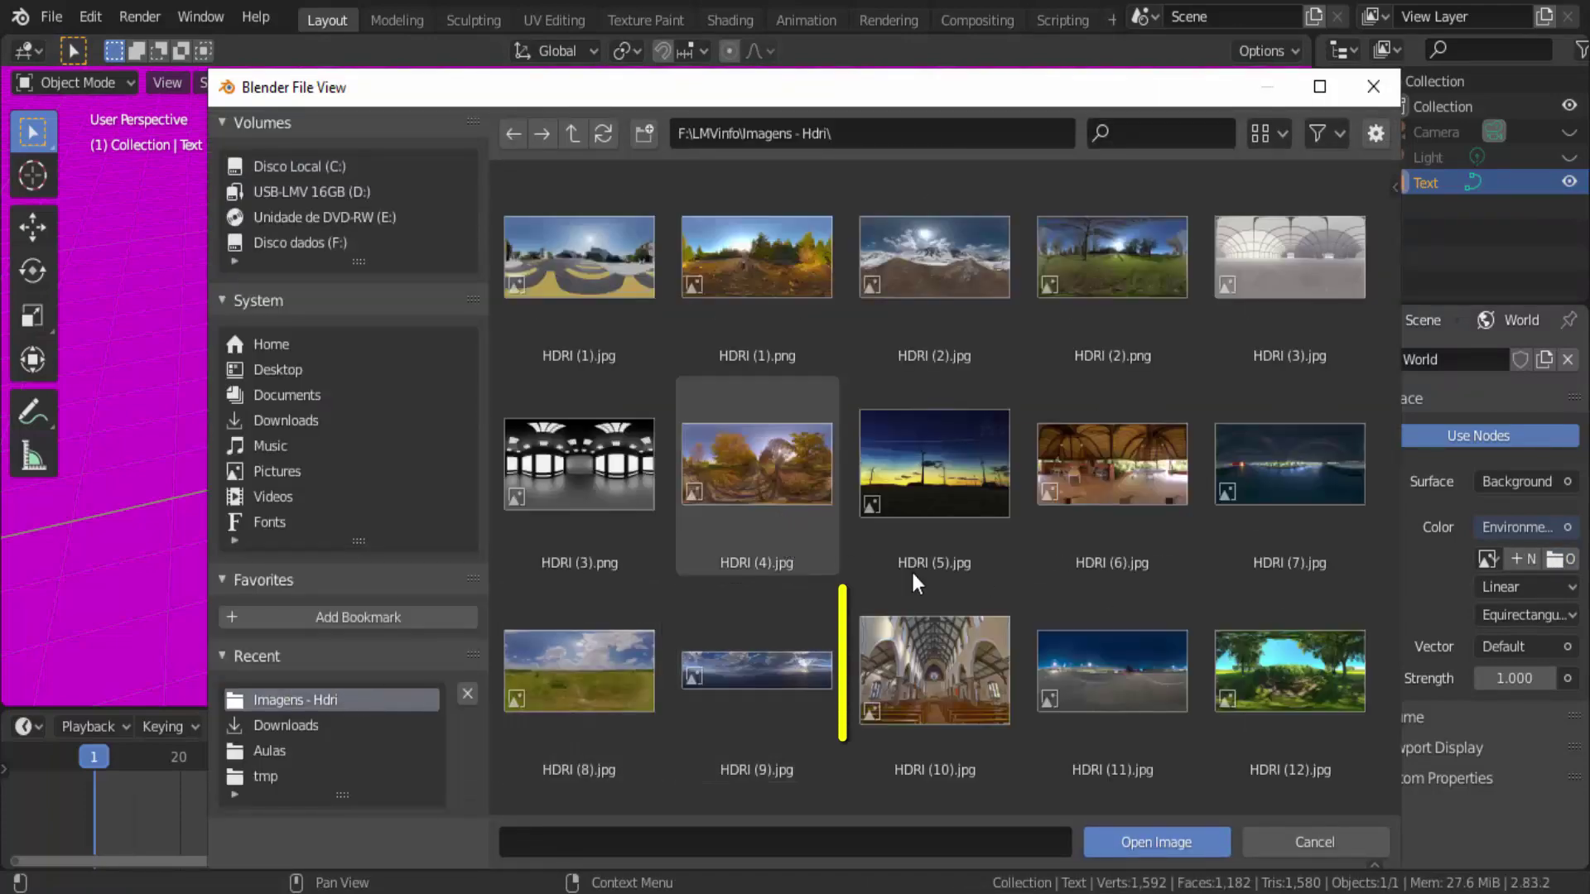
pyautogui.click(944, 643)
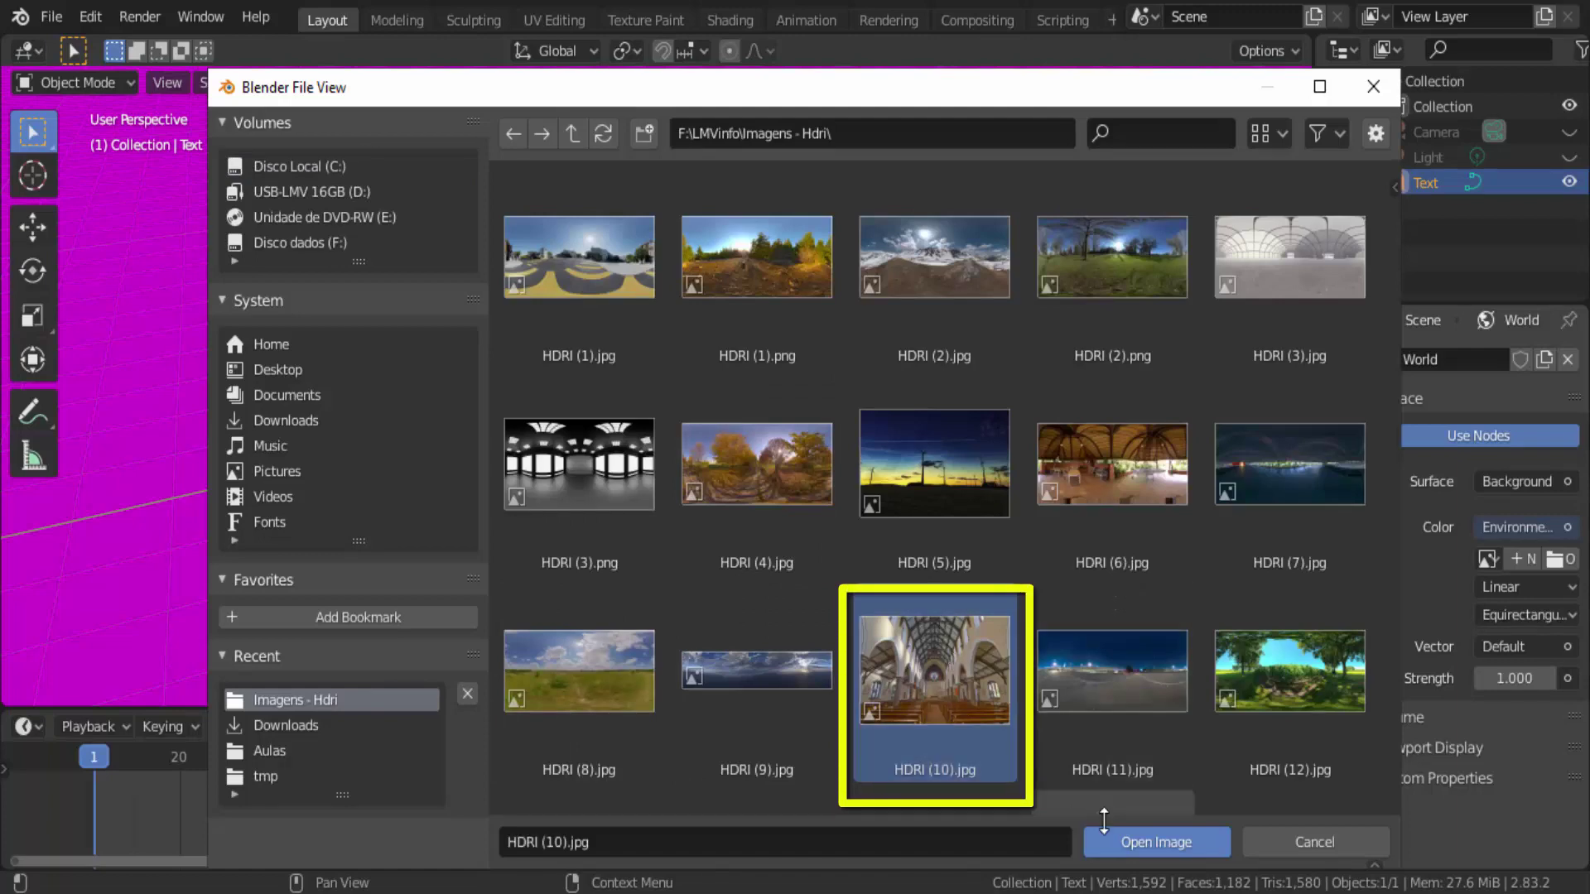
pyautogui.click(1139, 842)
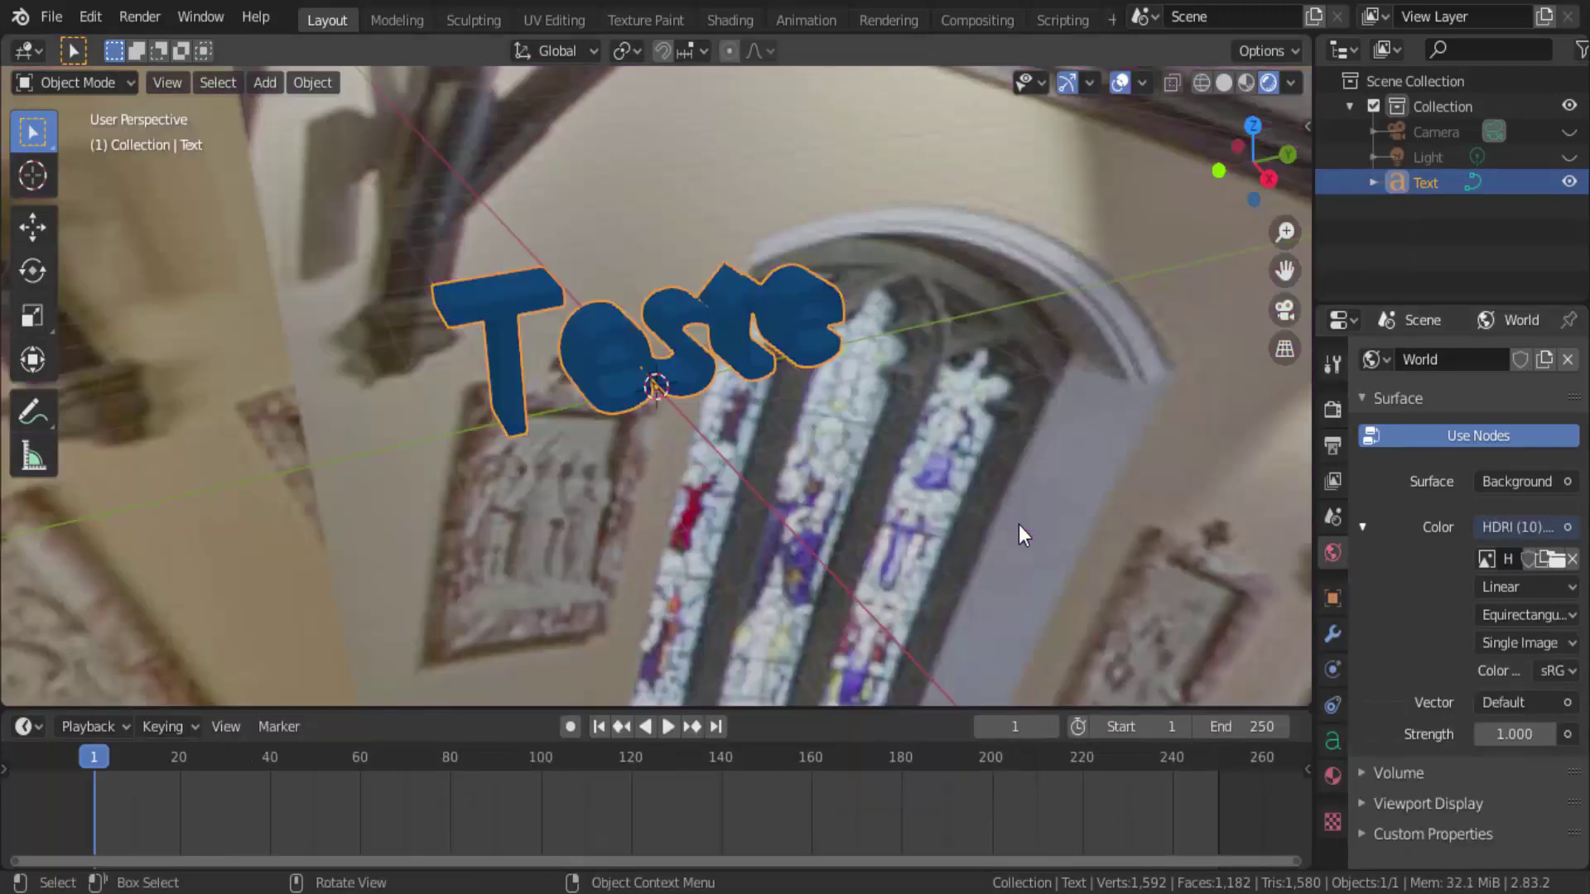
# Deselect everything and make the Light visible in the outliner
pyautogui.scroll(2, 1013, 491)
pyautogui.scroll(3, 1014, 491)
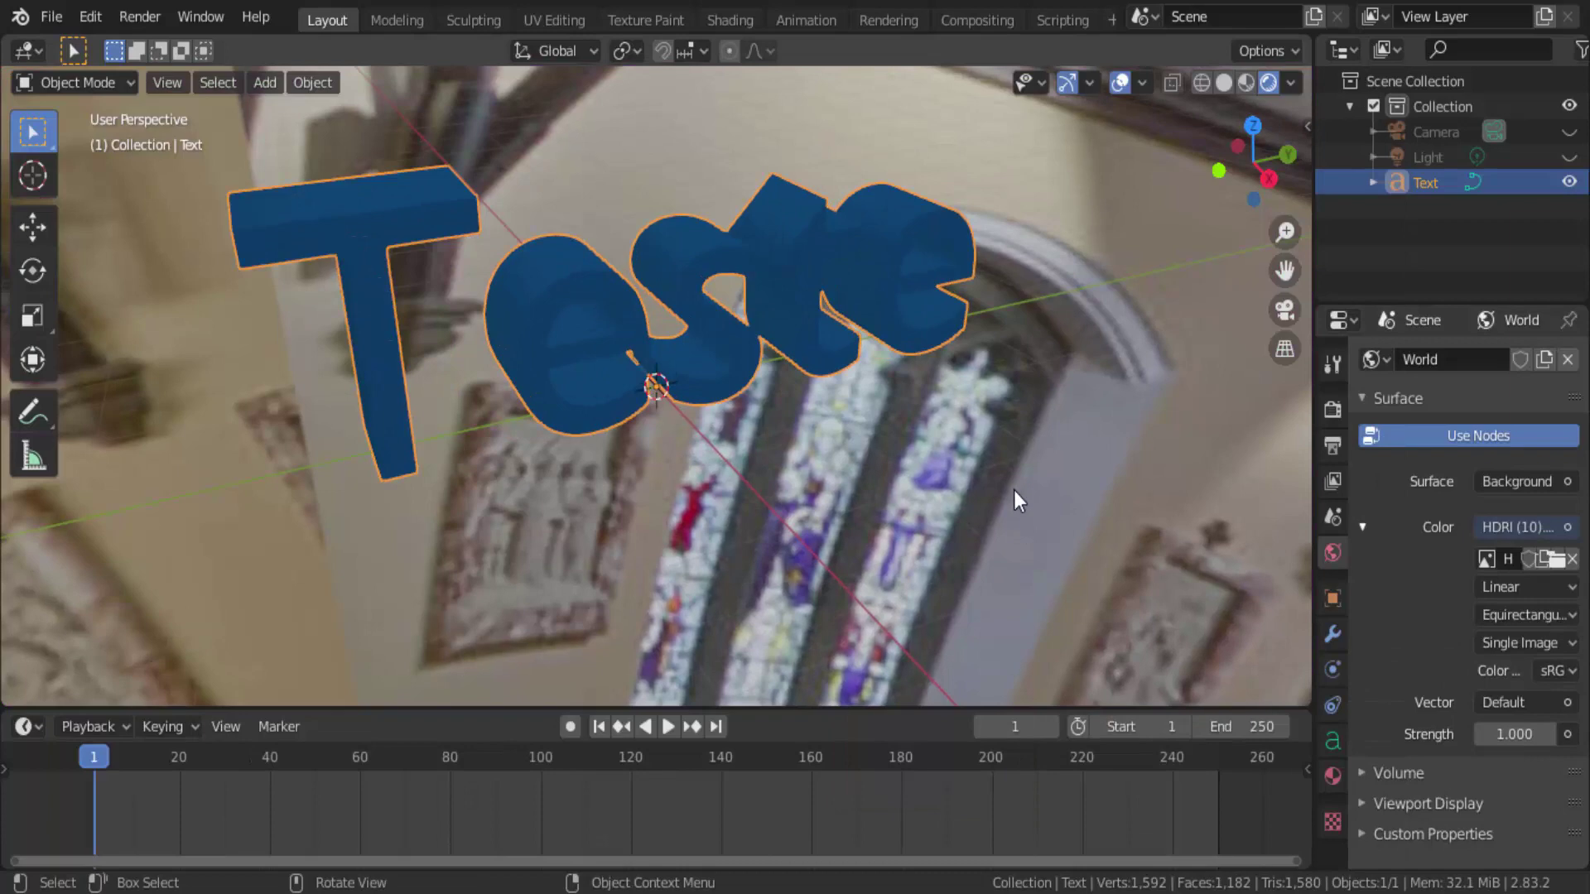
pyautogui.scroll(-1, 1014, 490)
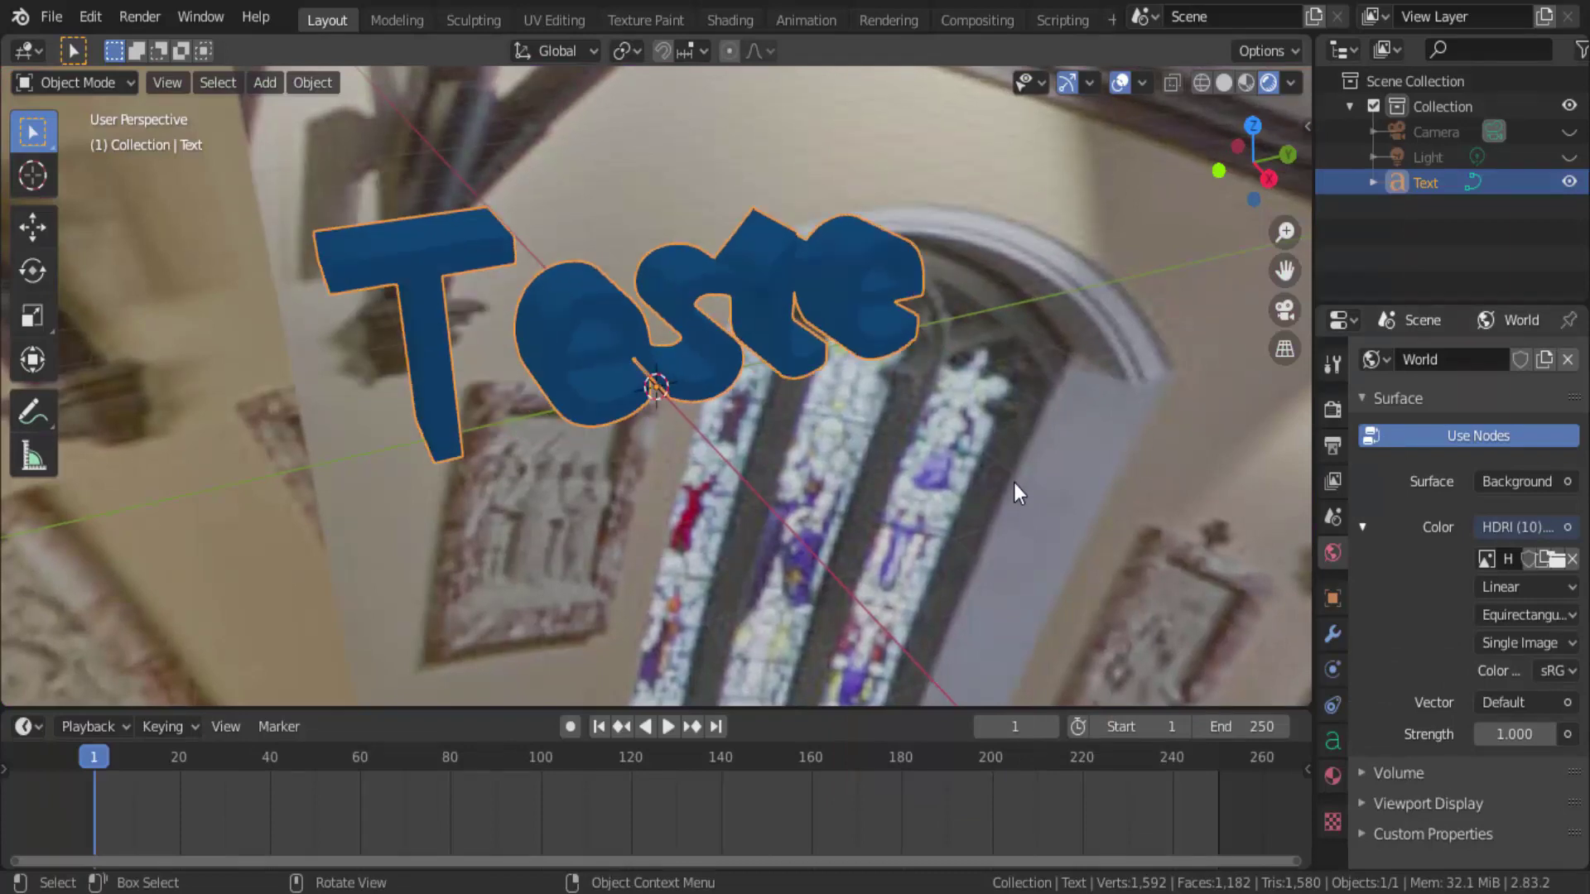
pyautogui.hotkey('alt', 'a')
pyautogui.click(1569, 158)
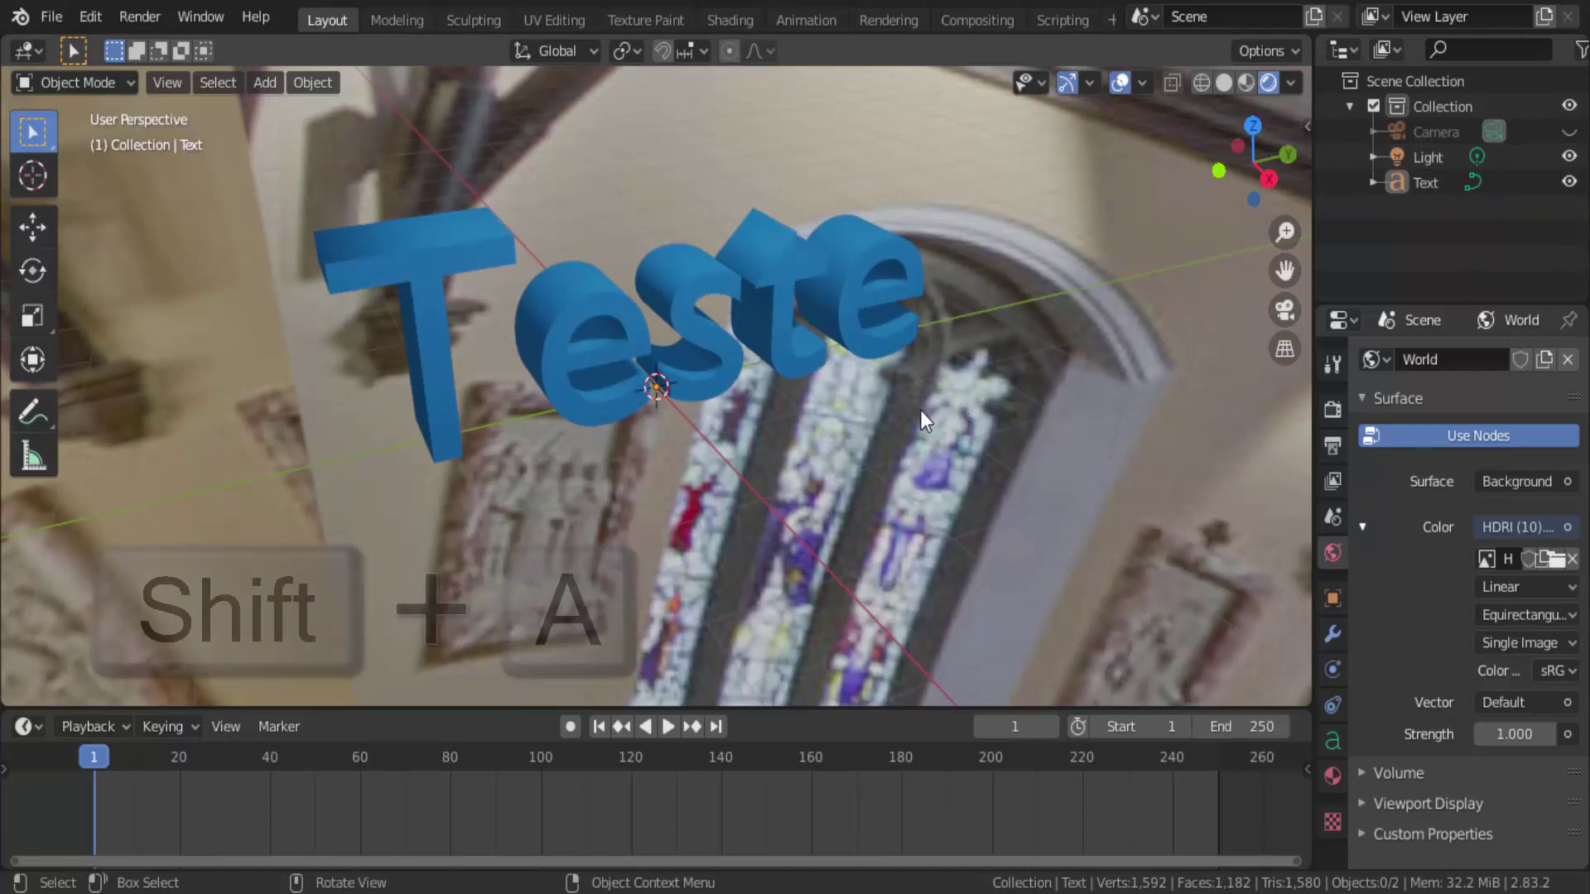
# Add a plane and scale it up into a large floor
pyautogui.hotkey('shift', 'a')
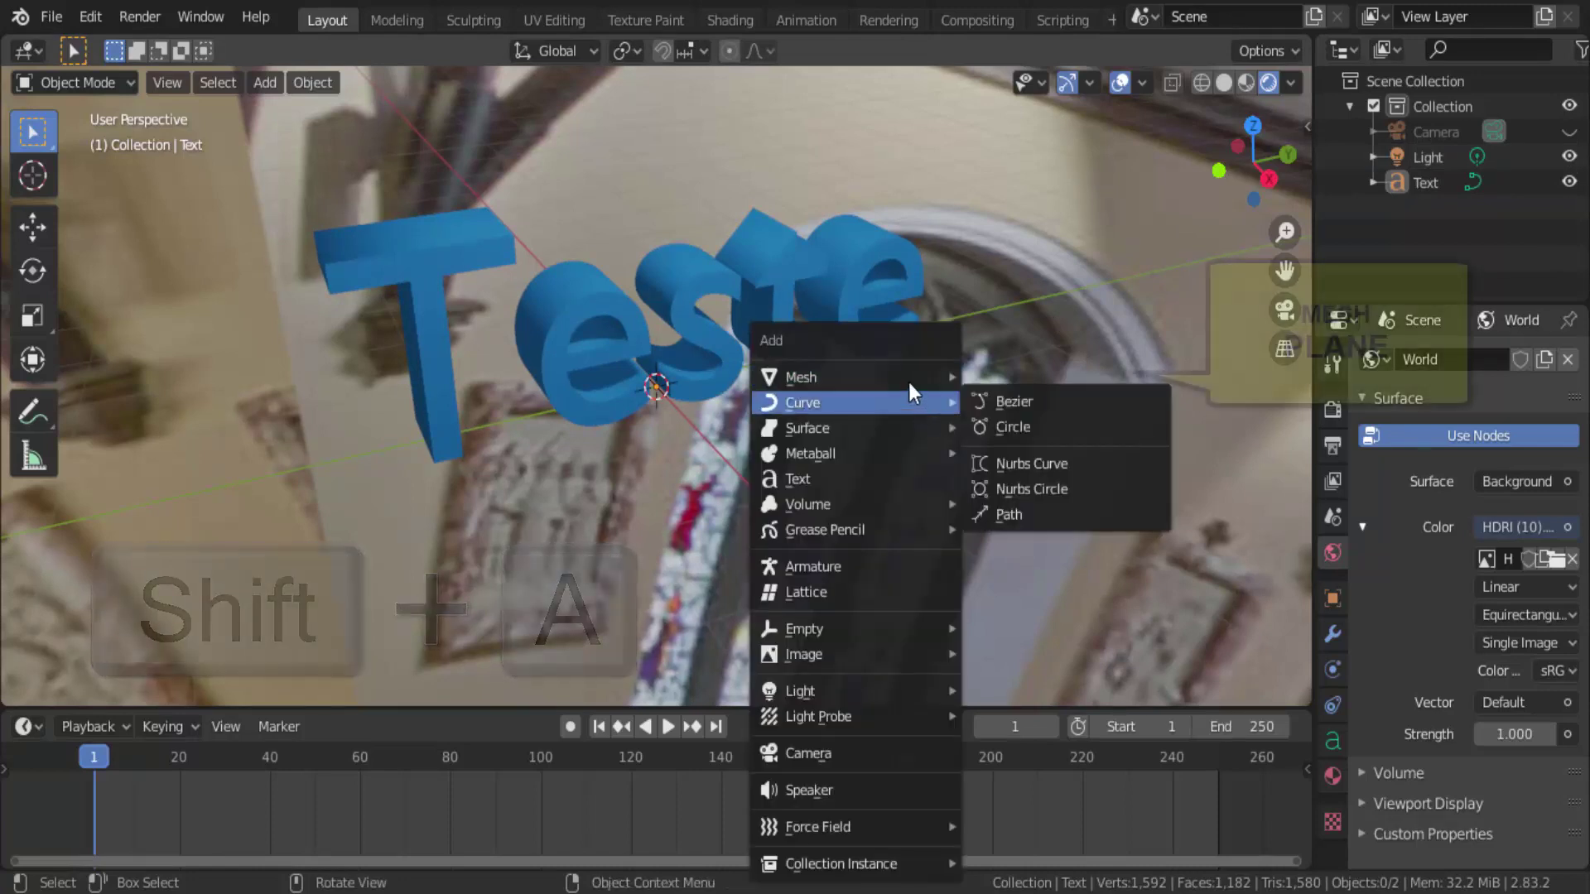
pyautogui.moveTo(802, 376)
pyautogui.click(1025, 376)
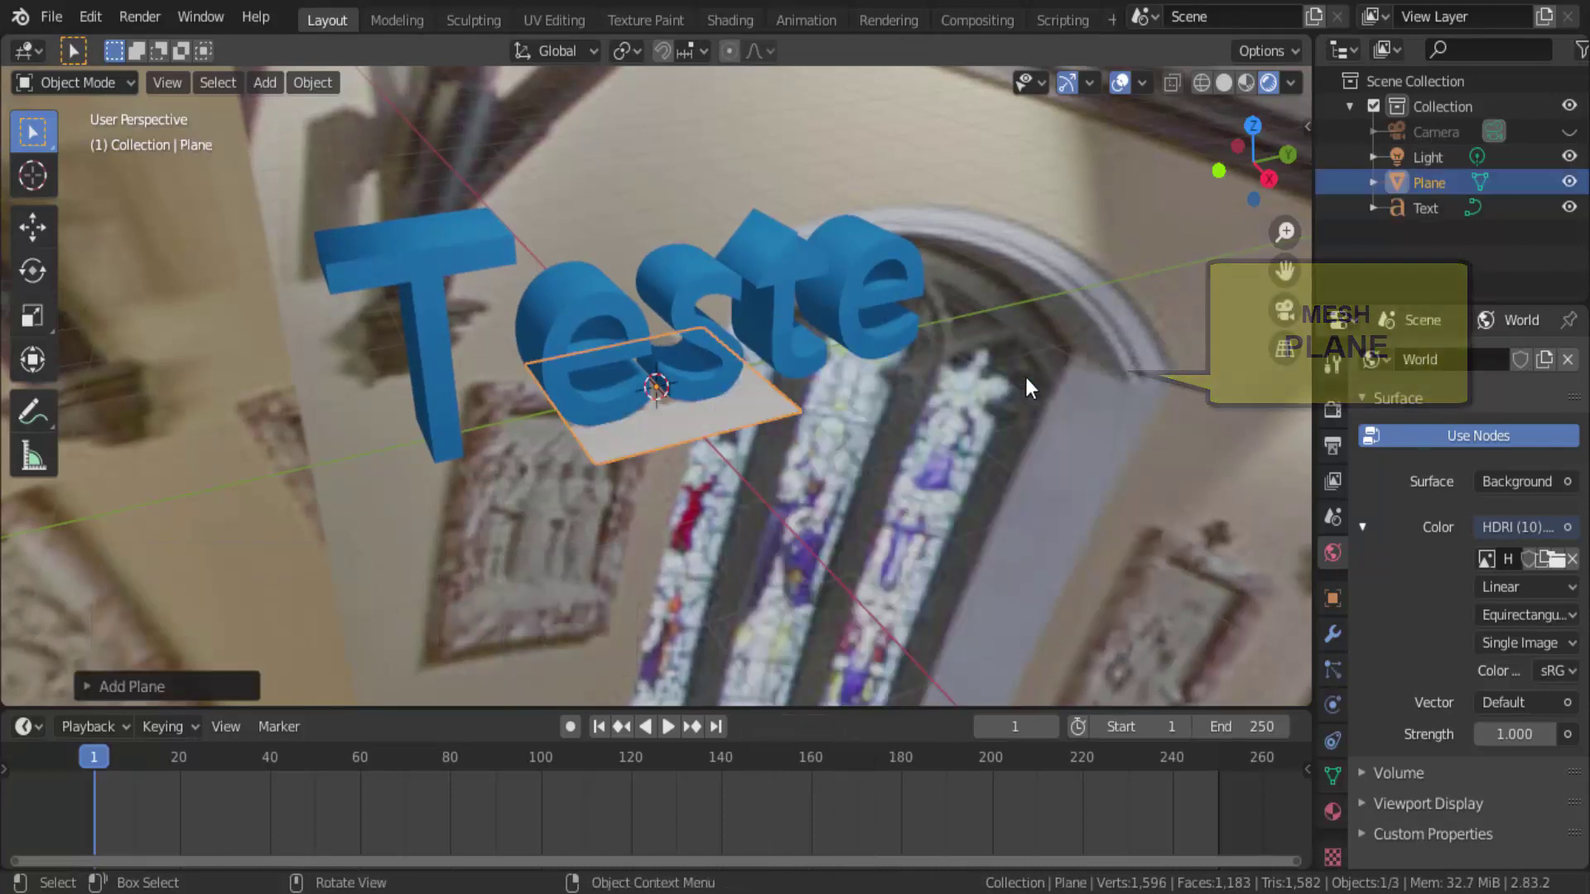
pyautogui.press('s')
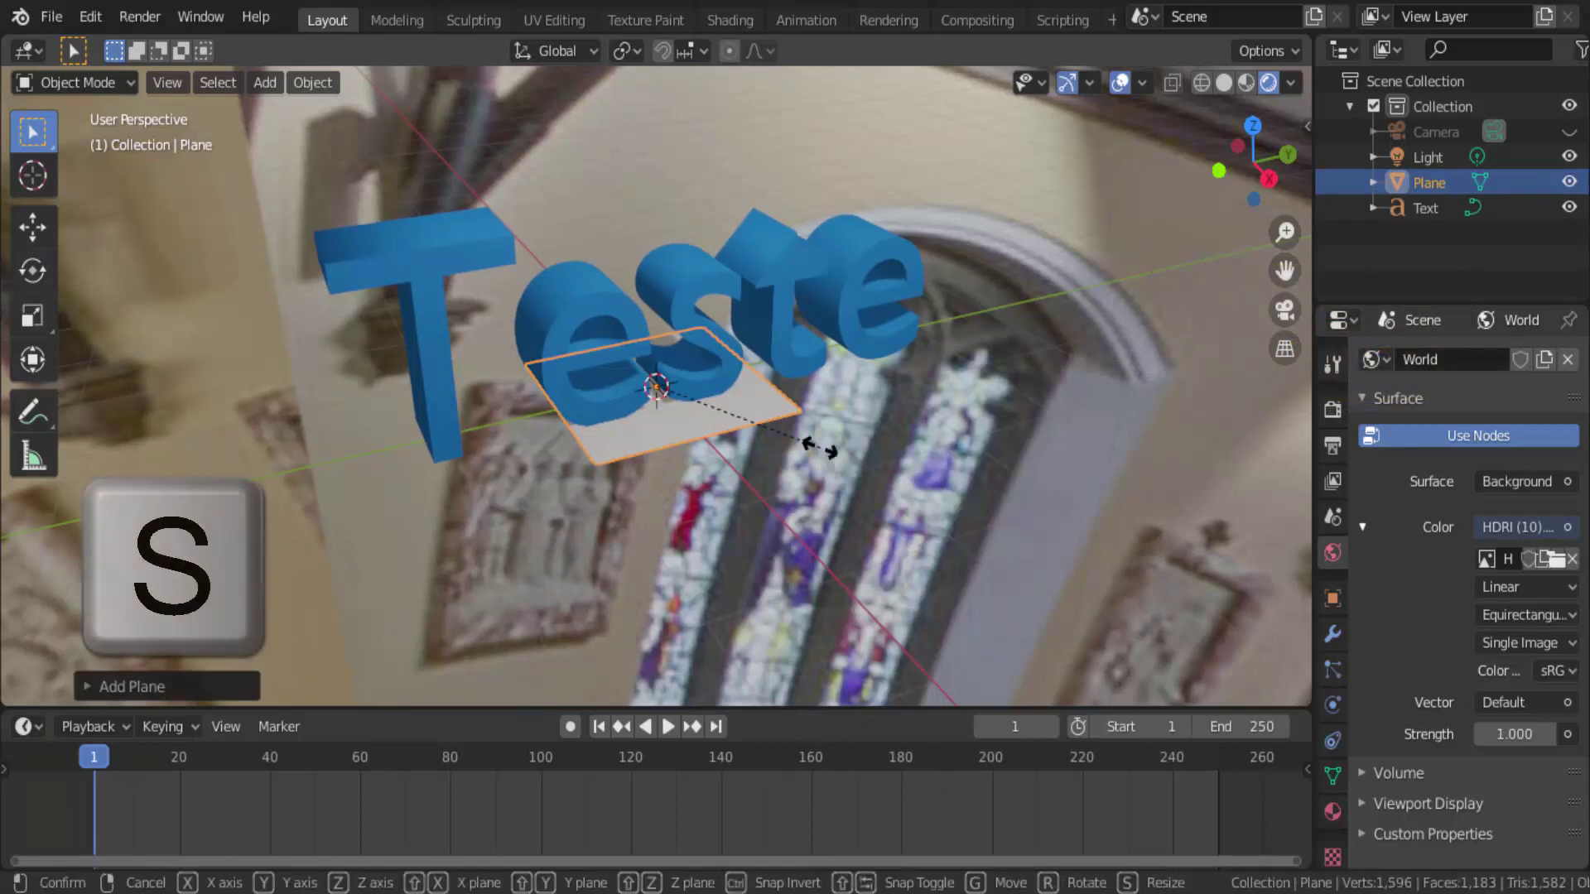
pyautogui.click(992, 669)
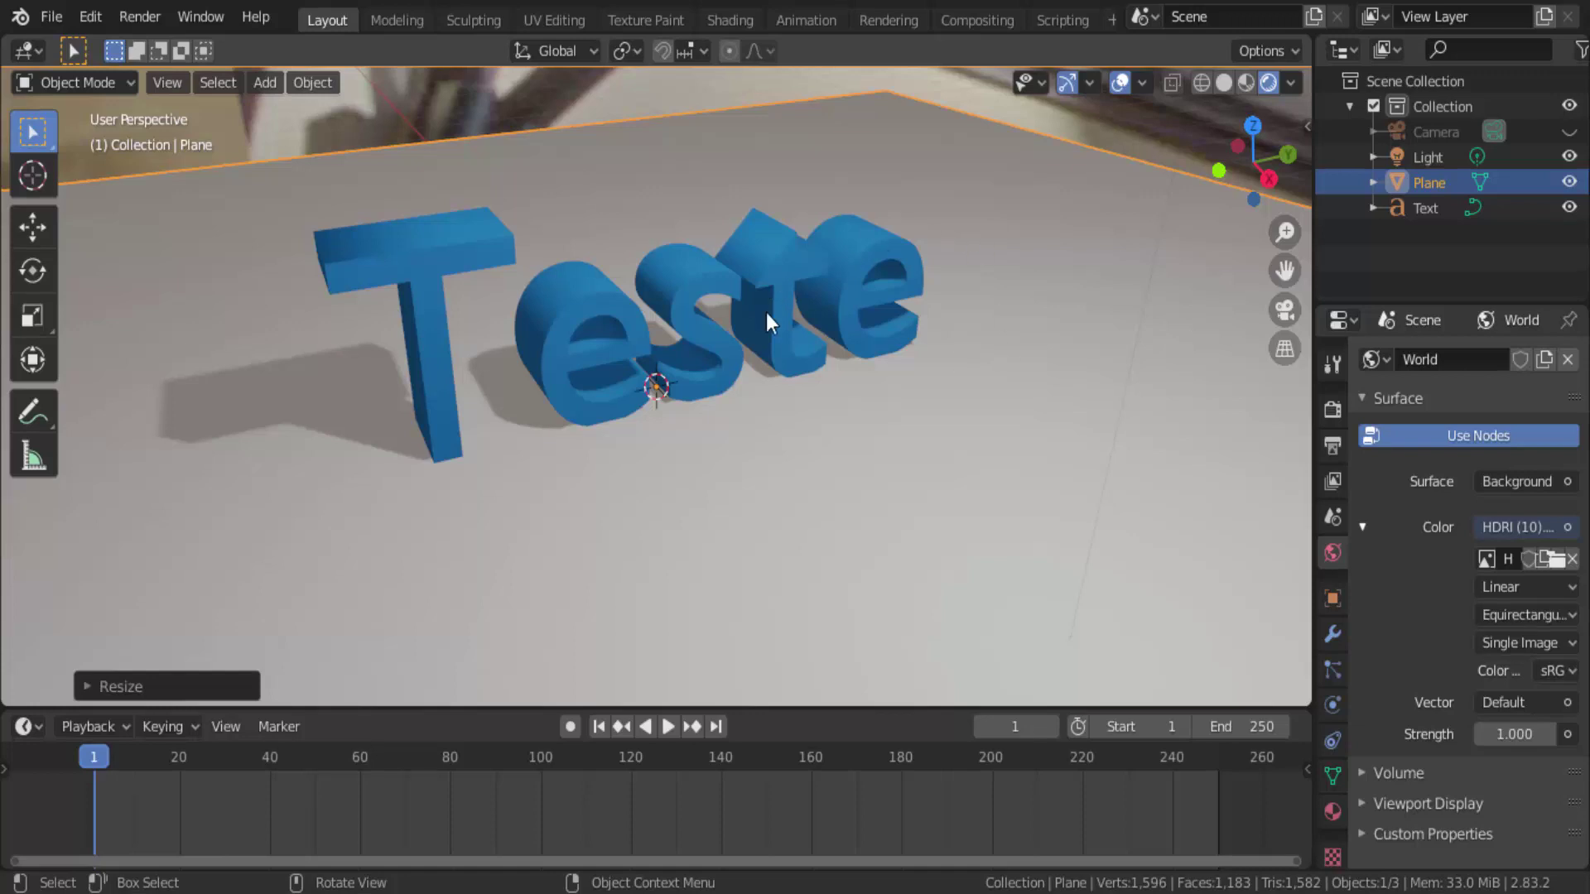
# Reselect the Teste text with the Move tool and switch the viewport to Solid shading
pyautogui.click(785, 270)
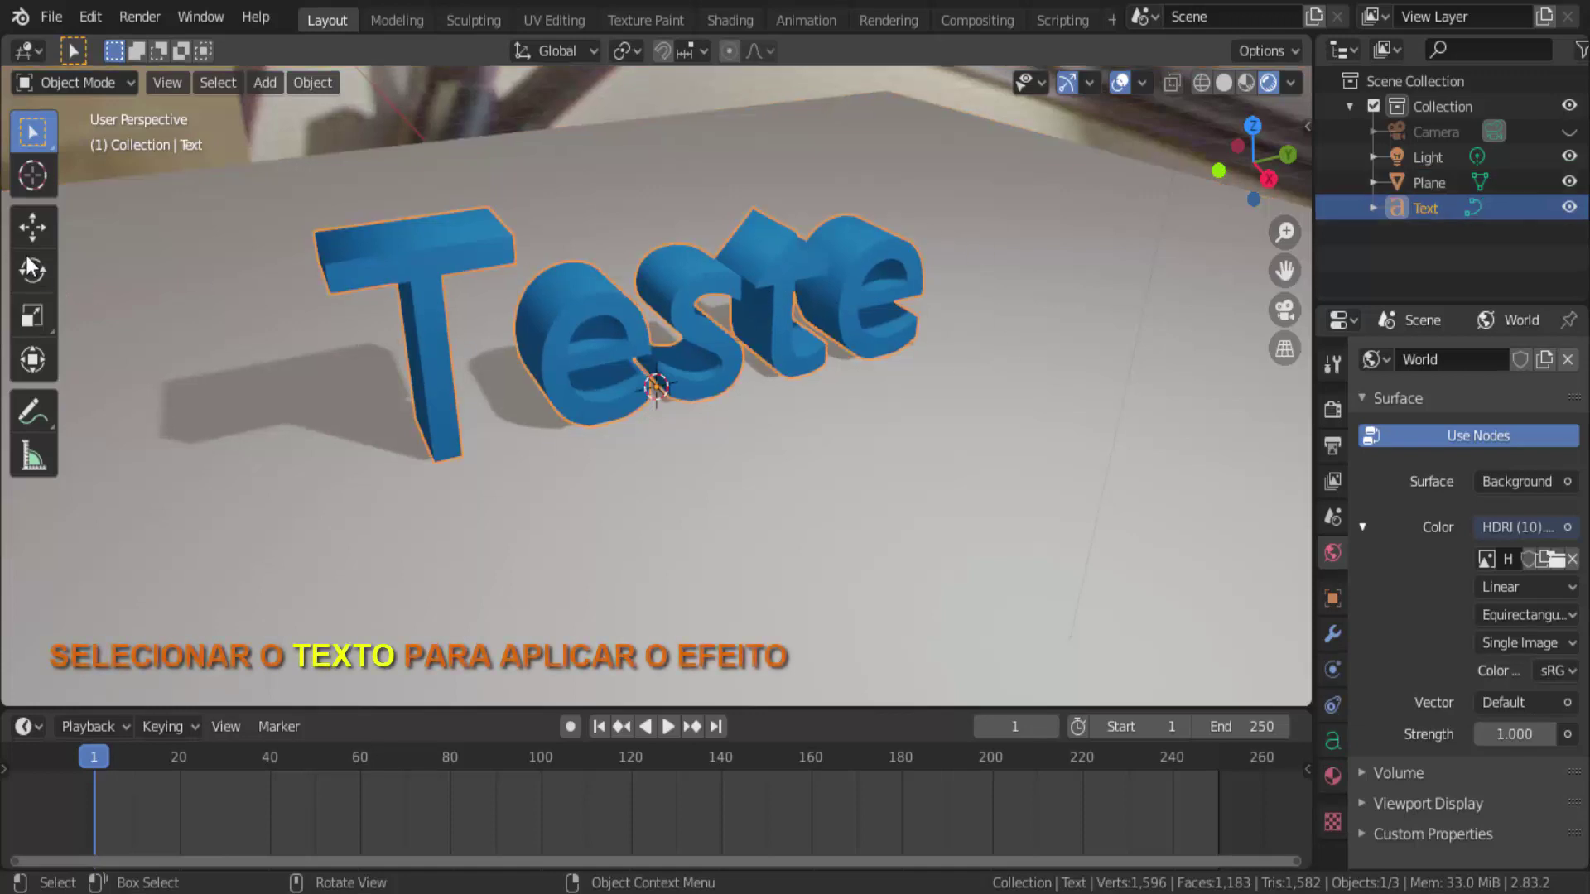
pyautogui.click(30, 230)
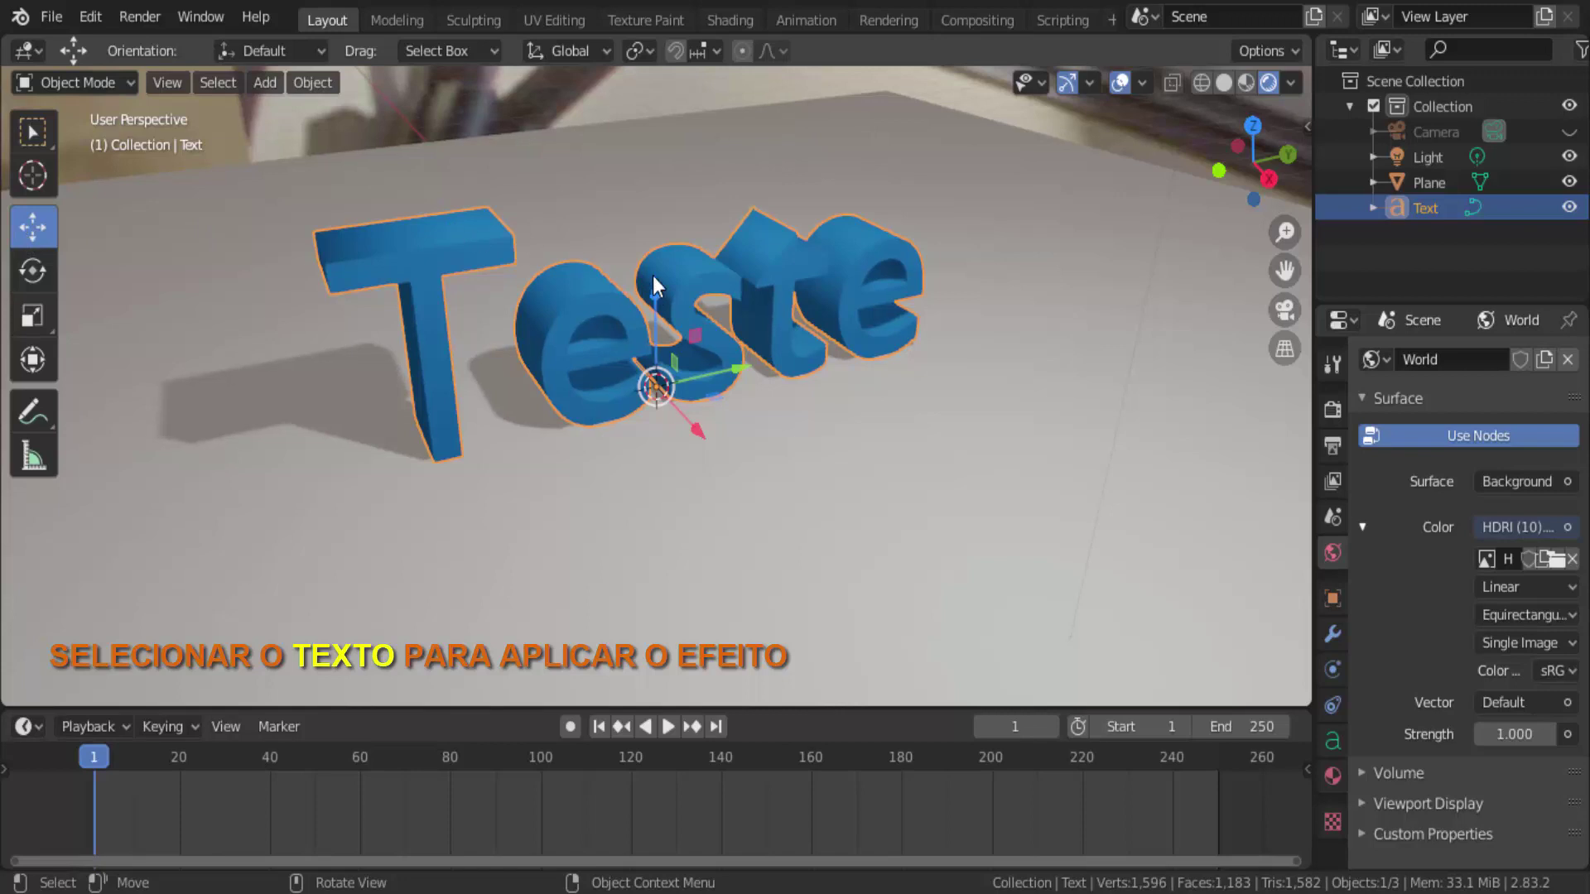
pyautogui.moveTo(654, 283); pyautogui.dragTo(912, 281)
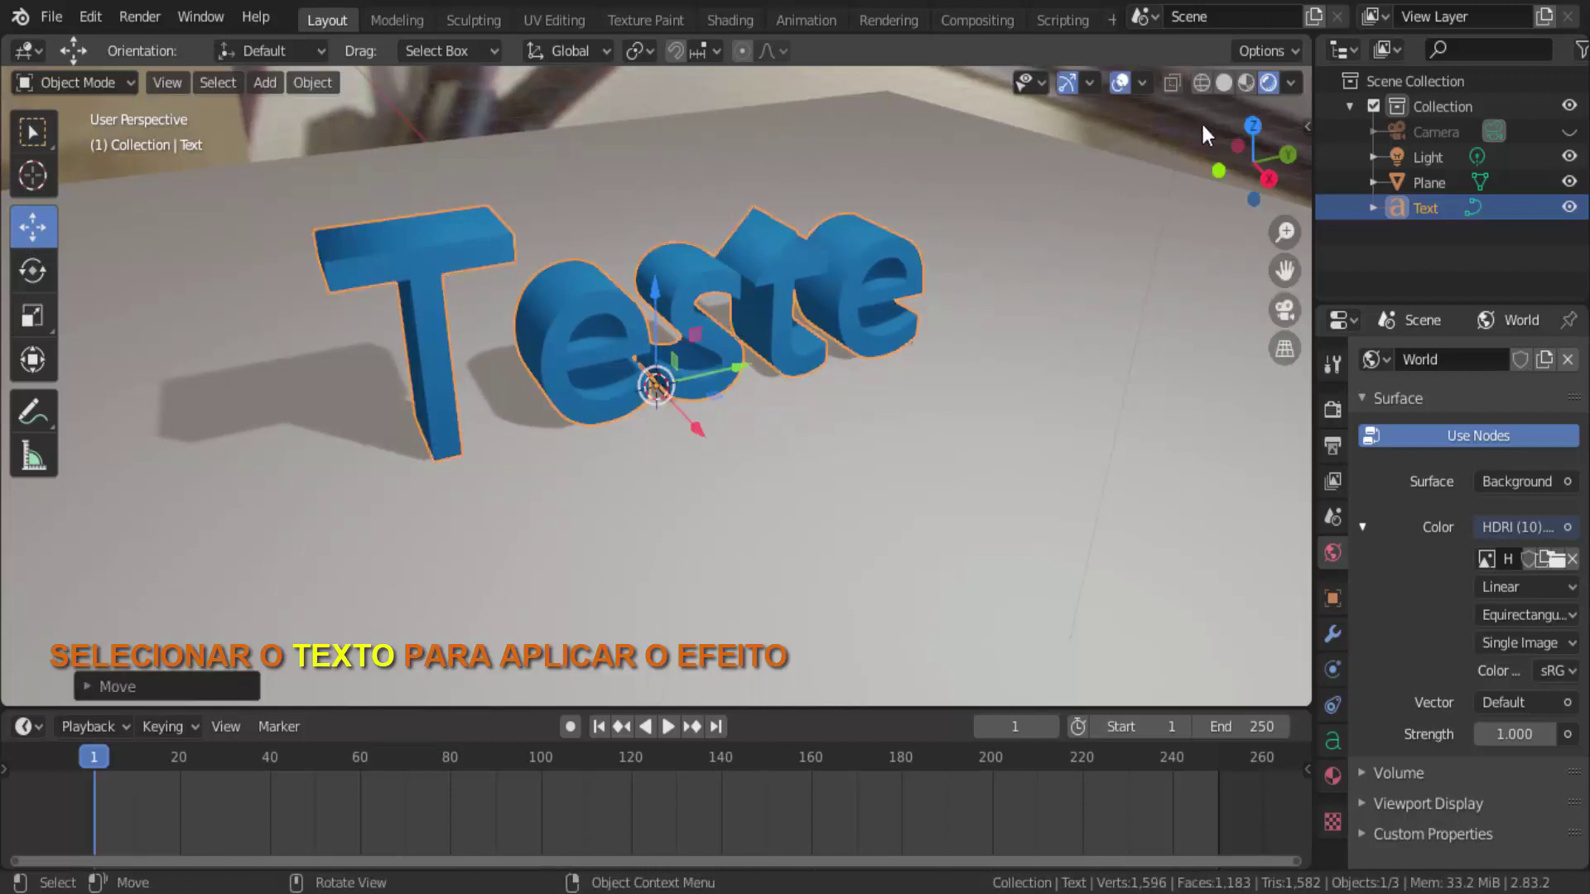
pyautogui.click(1224, 83)
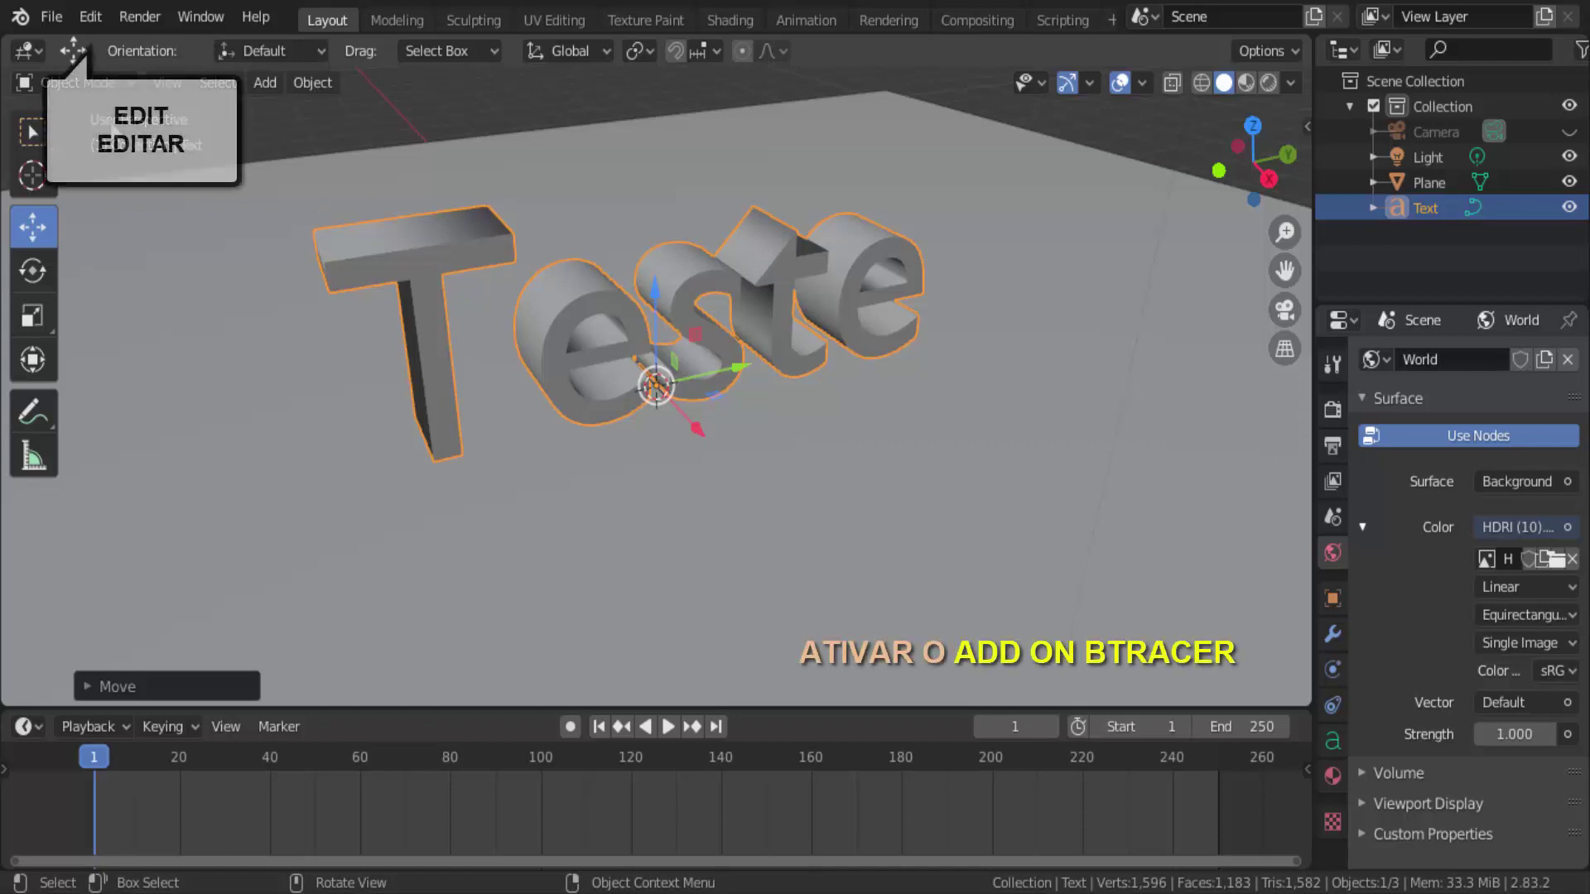
# Search add-ons for 'bt', enable Add Curve: BTracer, and close Preferences
pyautogui.click(105, 21)
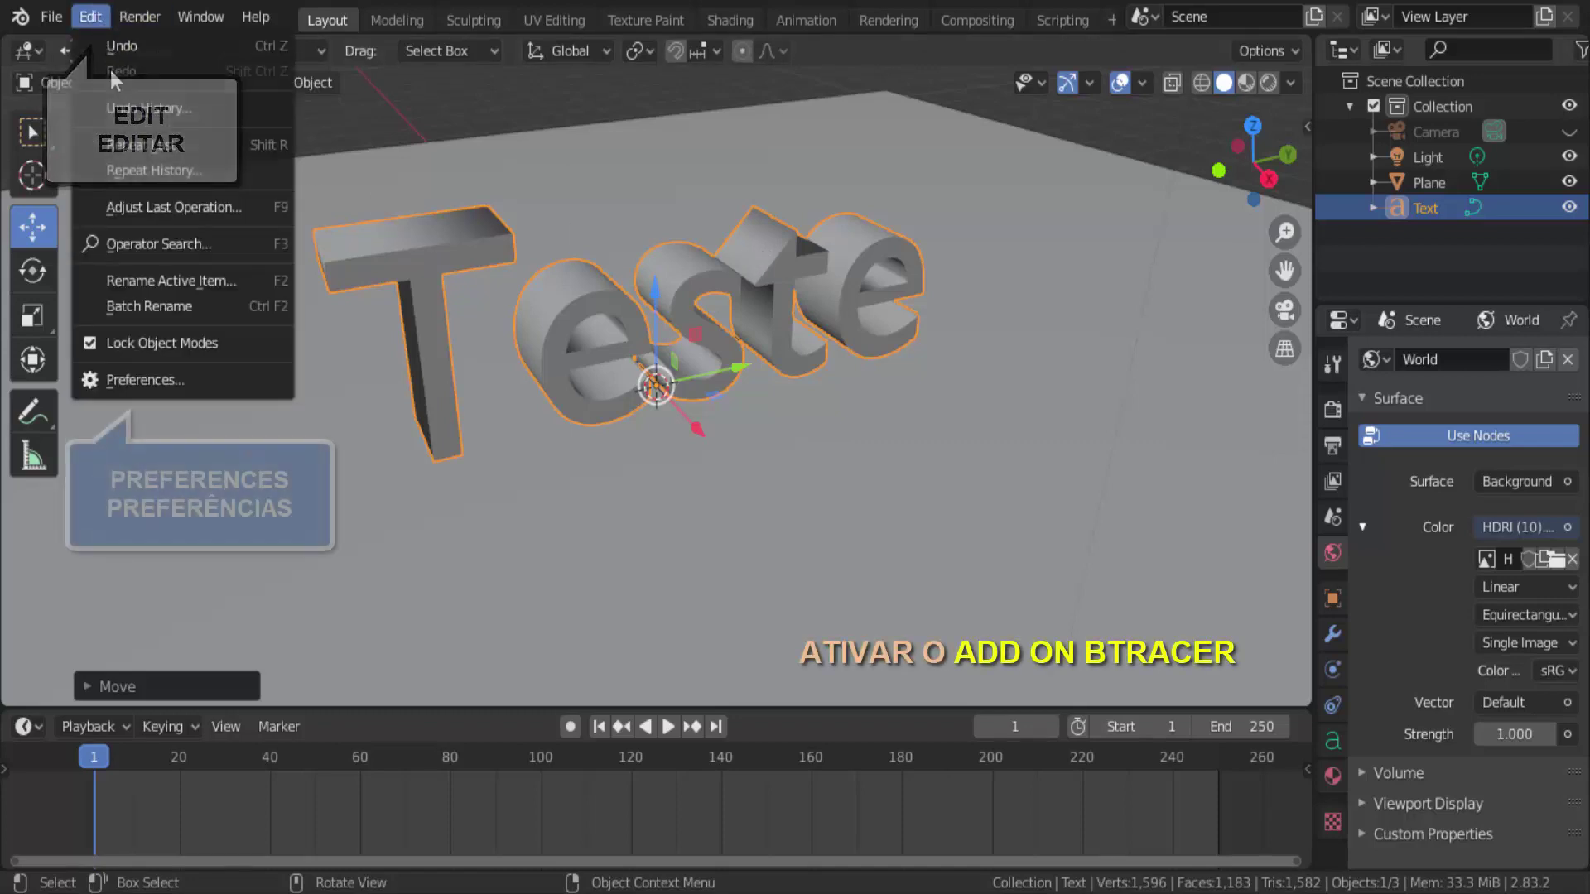
pyautogui.click(153, 375)
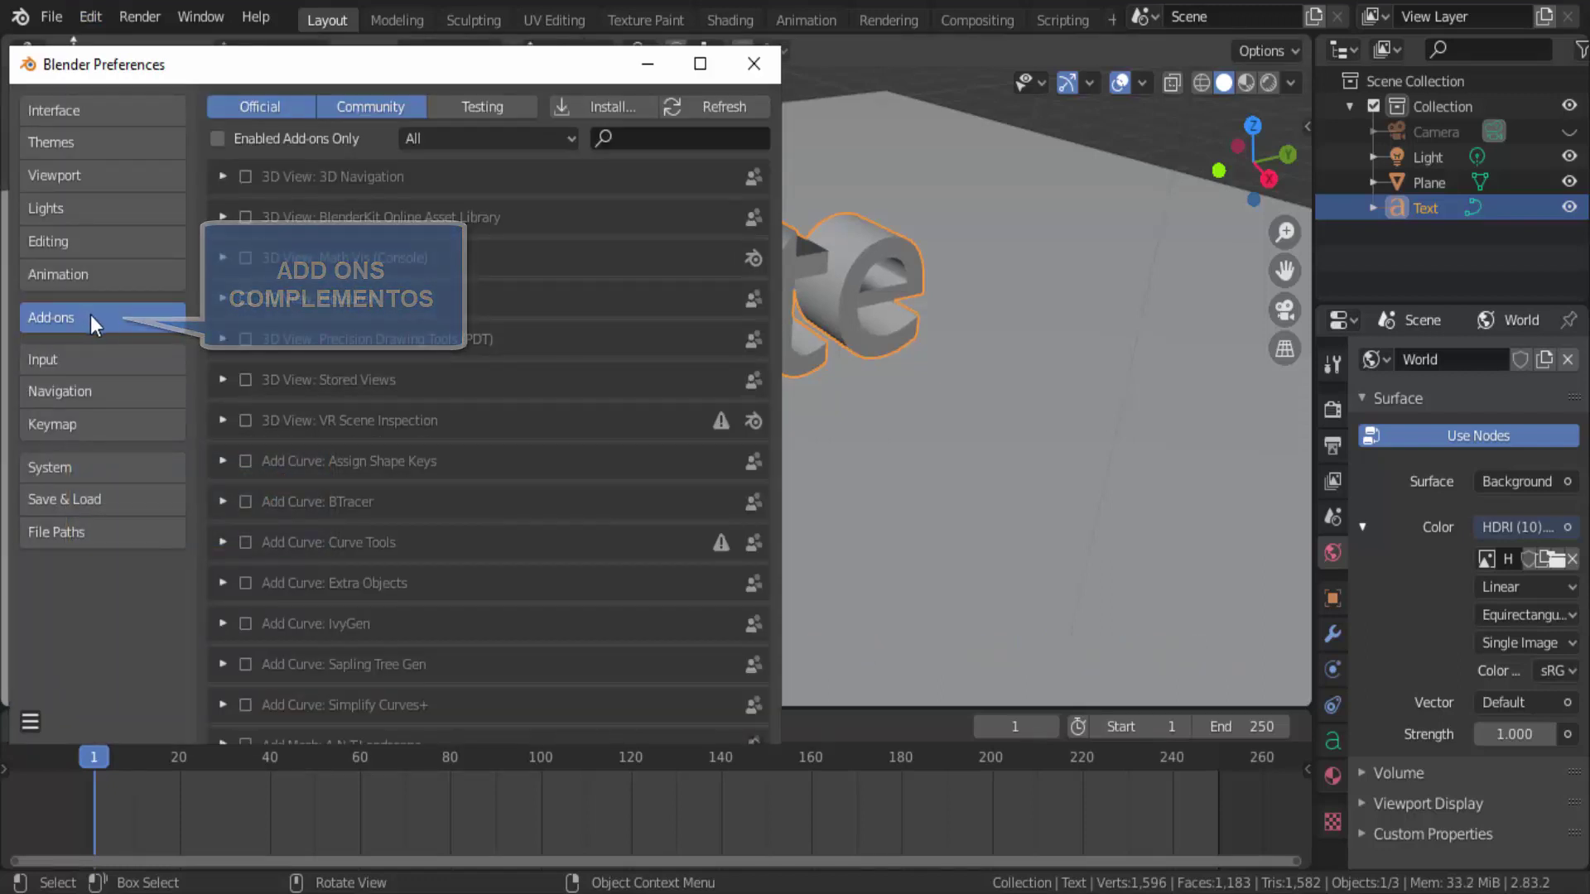
pyautogui.click(626, 136)
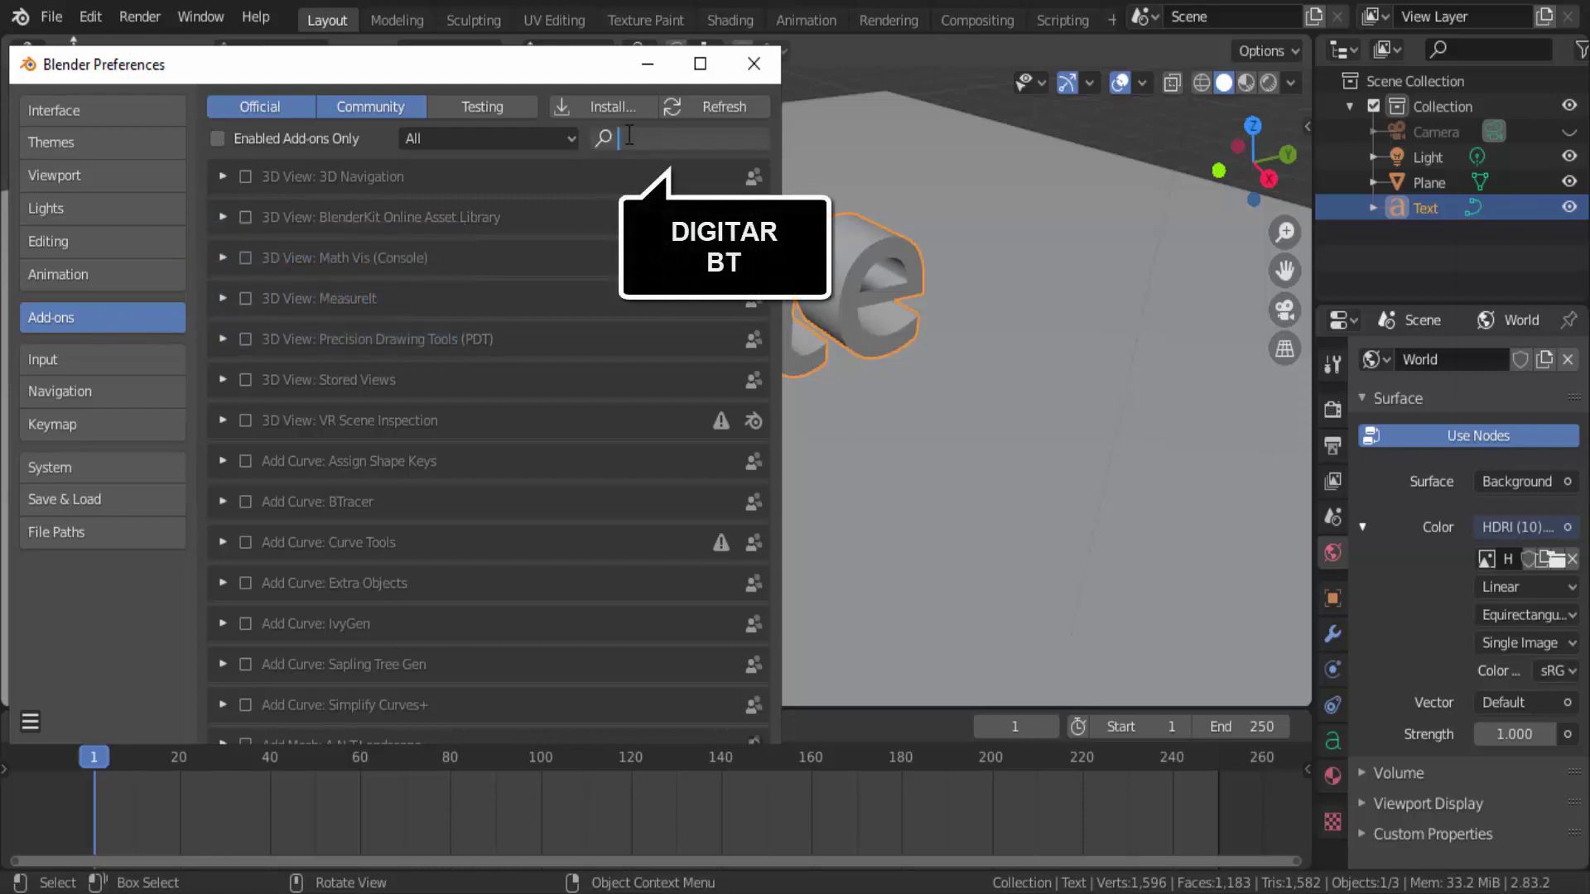
pyautogui.write('b')
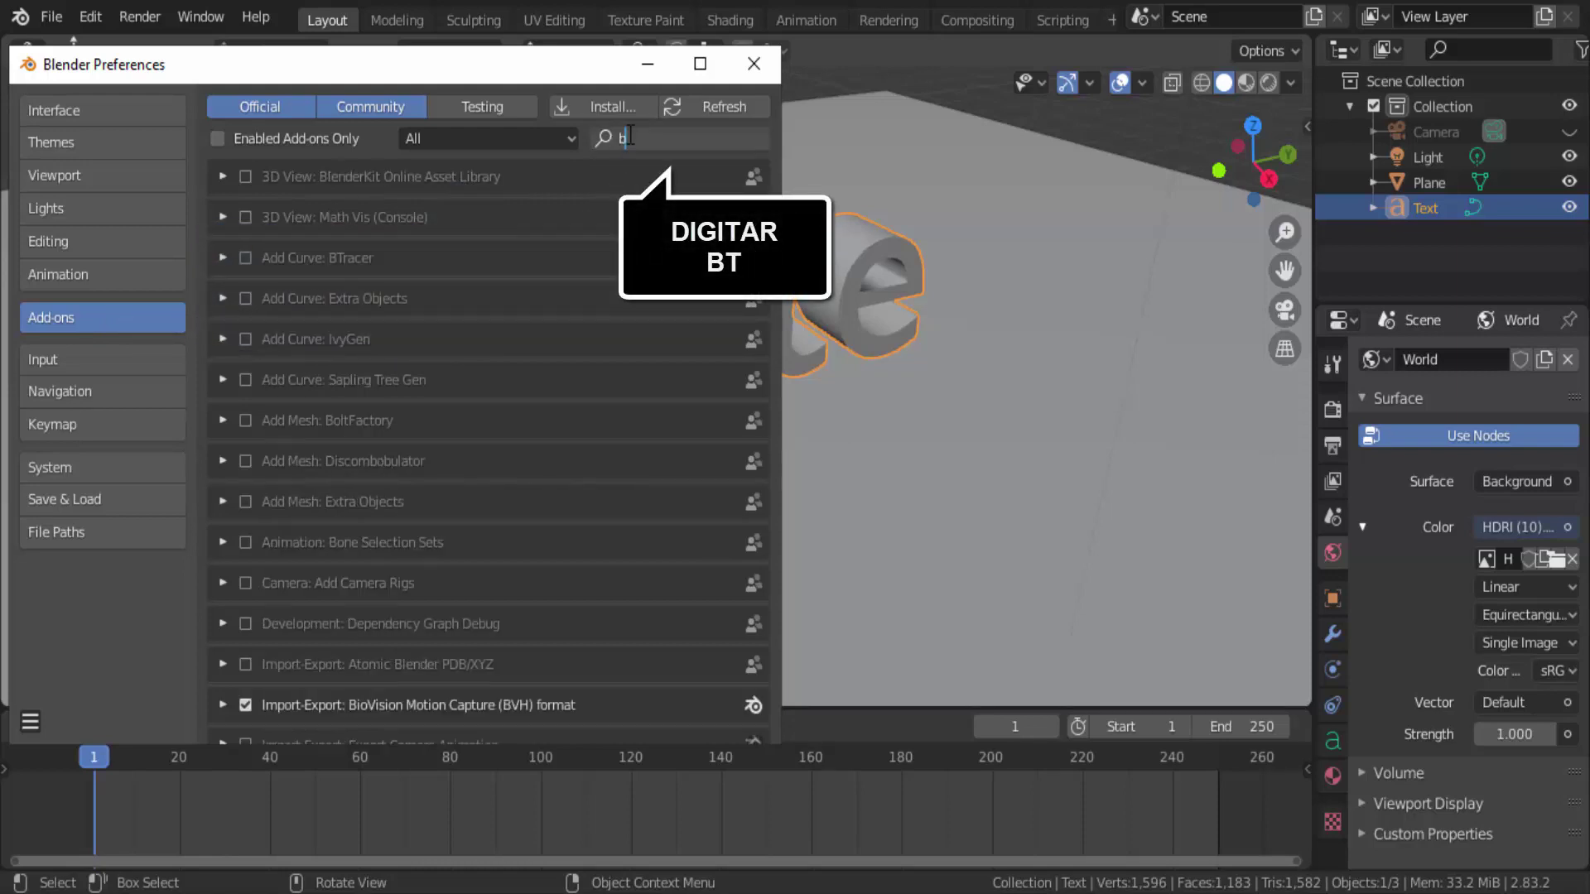
pyautogui.write('t')
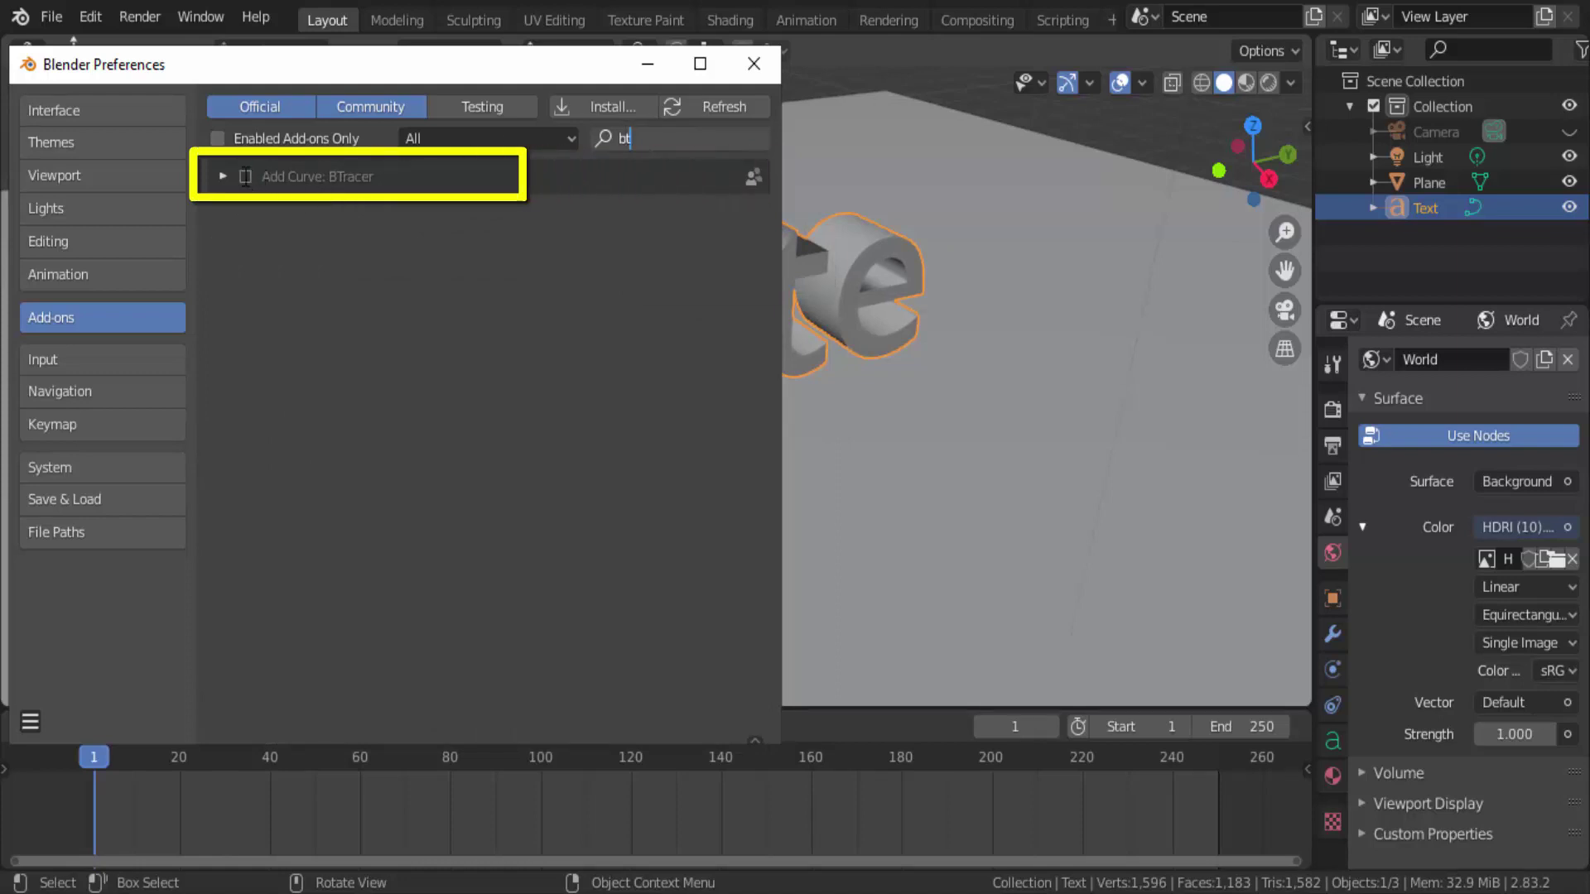
pyautogui.click(246, 178)
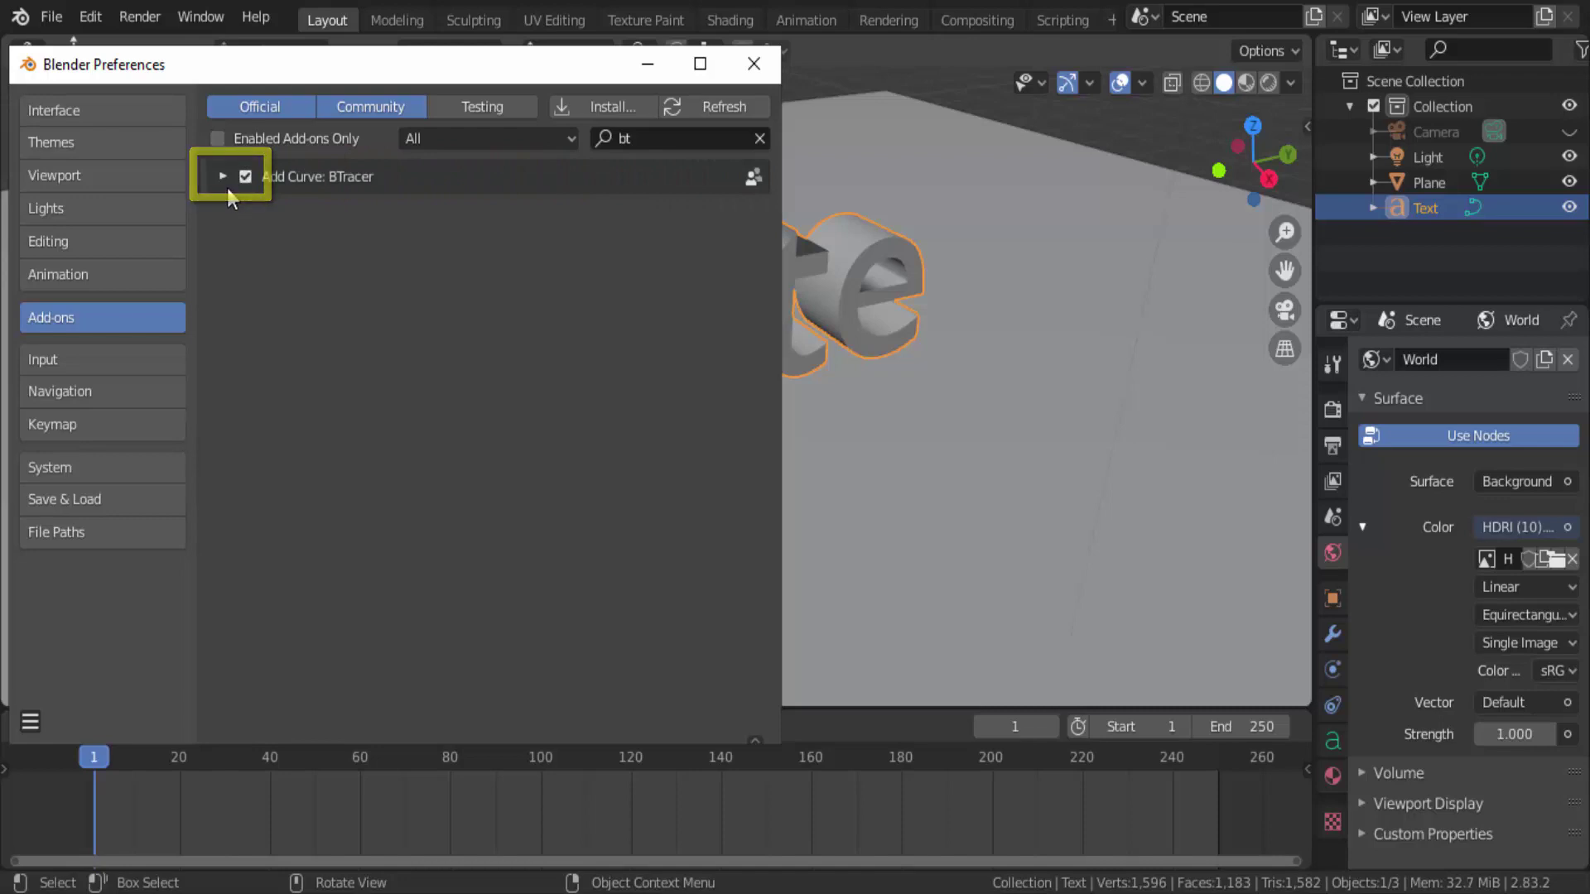
pyautogui.click(221, 175)
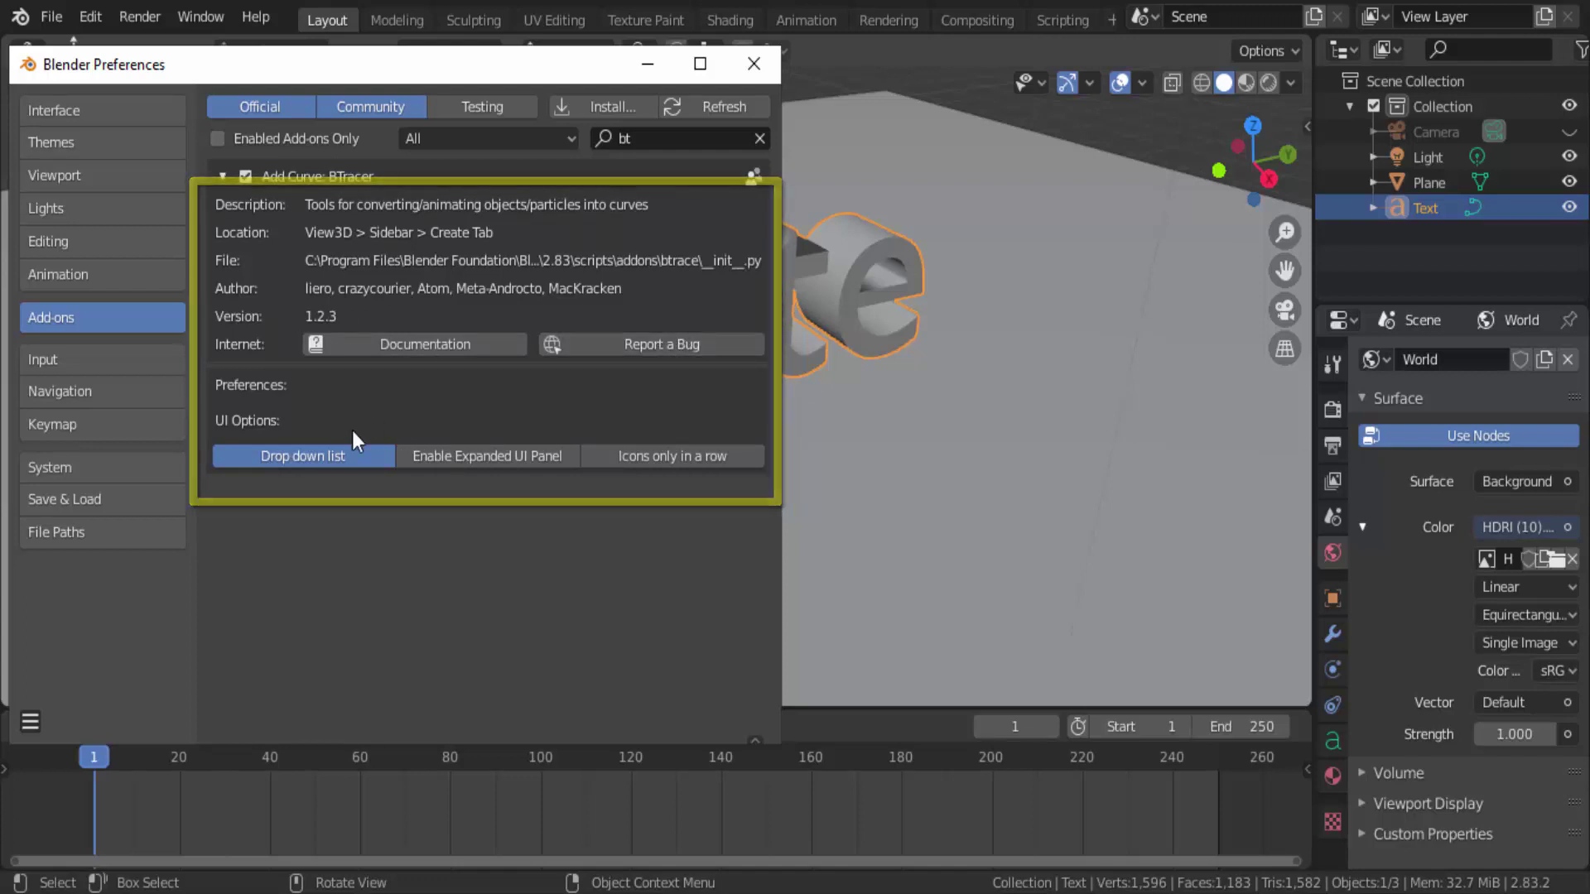
pyautogui.click(231, 172)
pyautogui.click(754, 62)
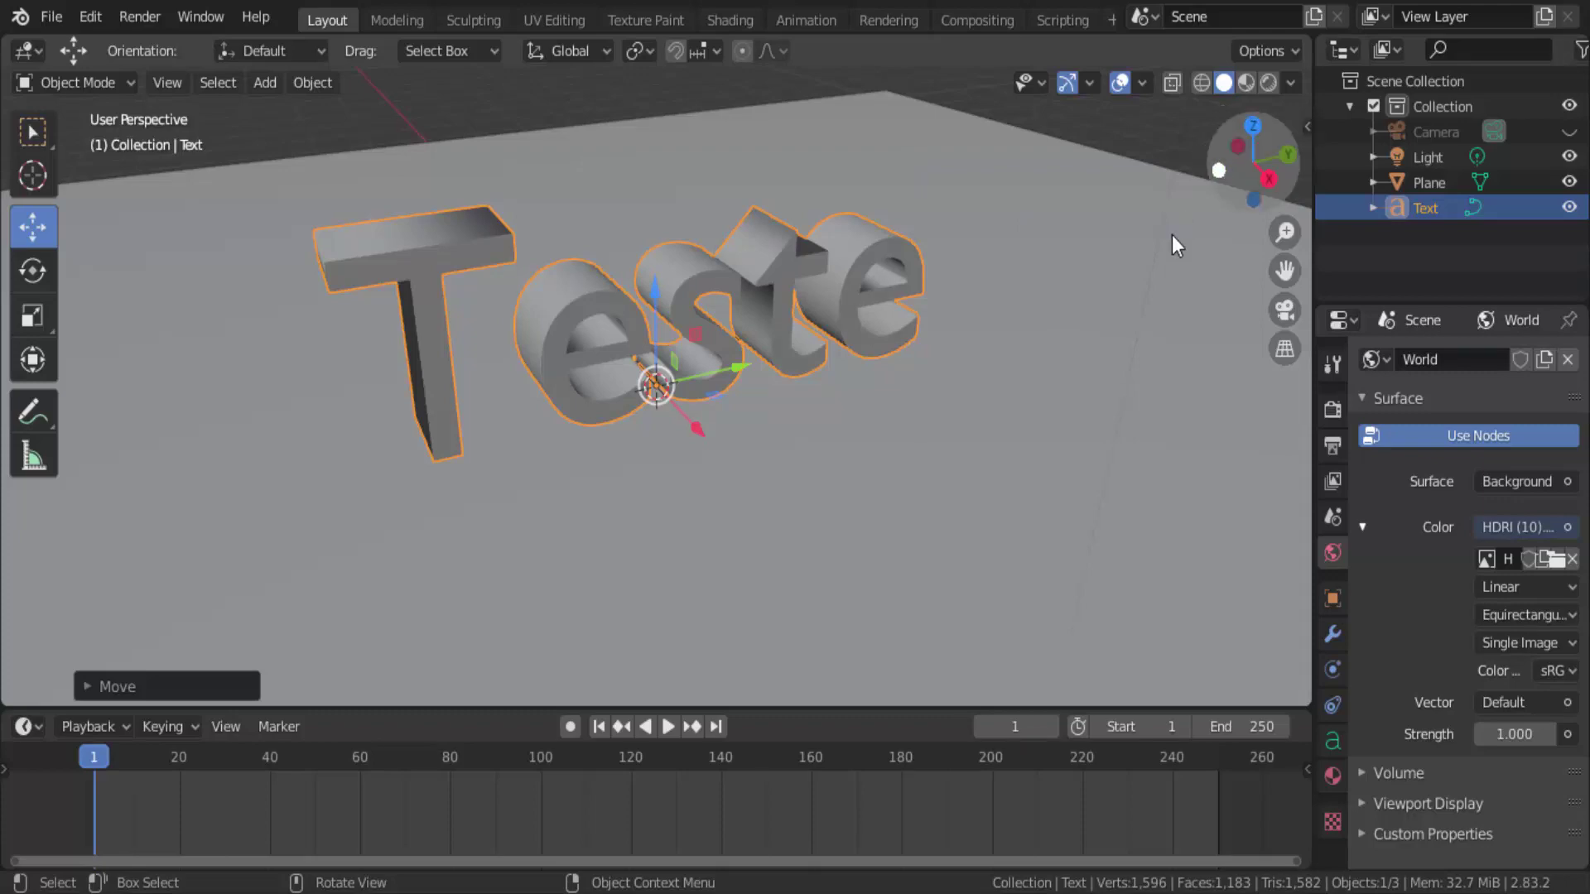
# In the N-panel Create tab, set BTracer's Available Tools to Object Trace
pyautogui.press('n')
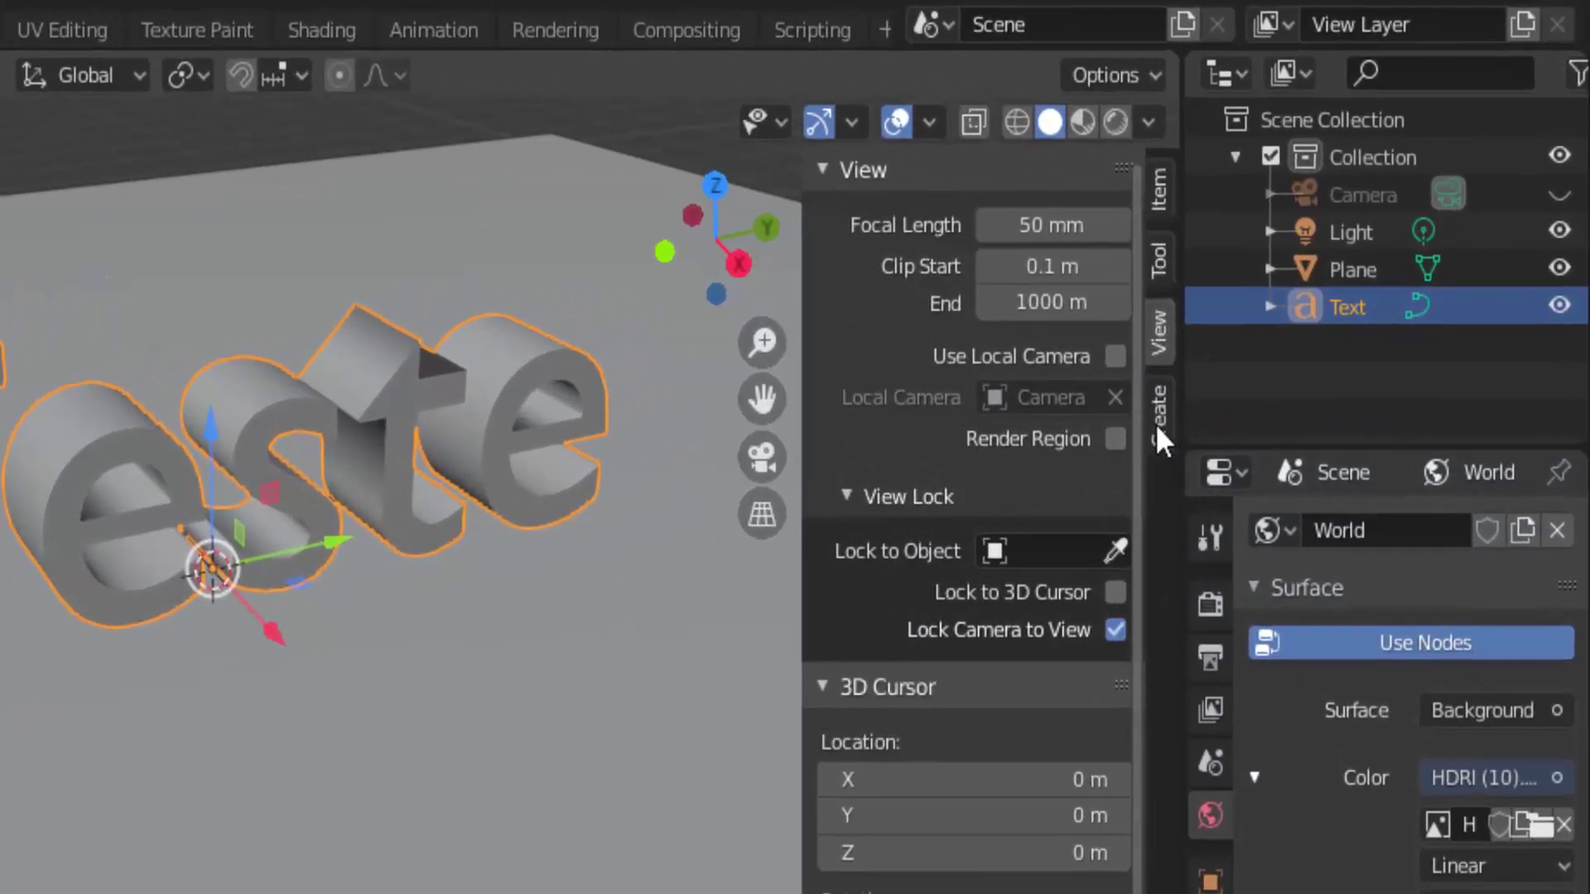
pyautogui.click(1157, 427)
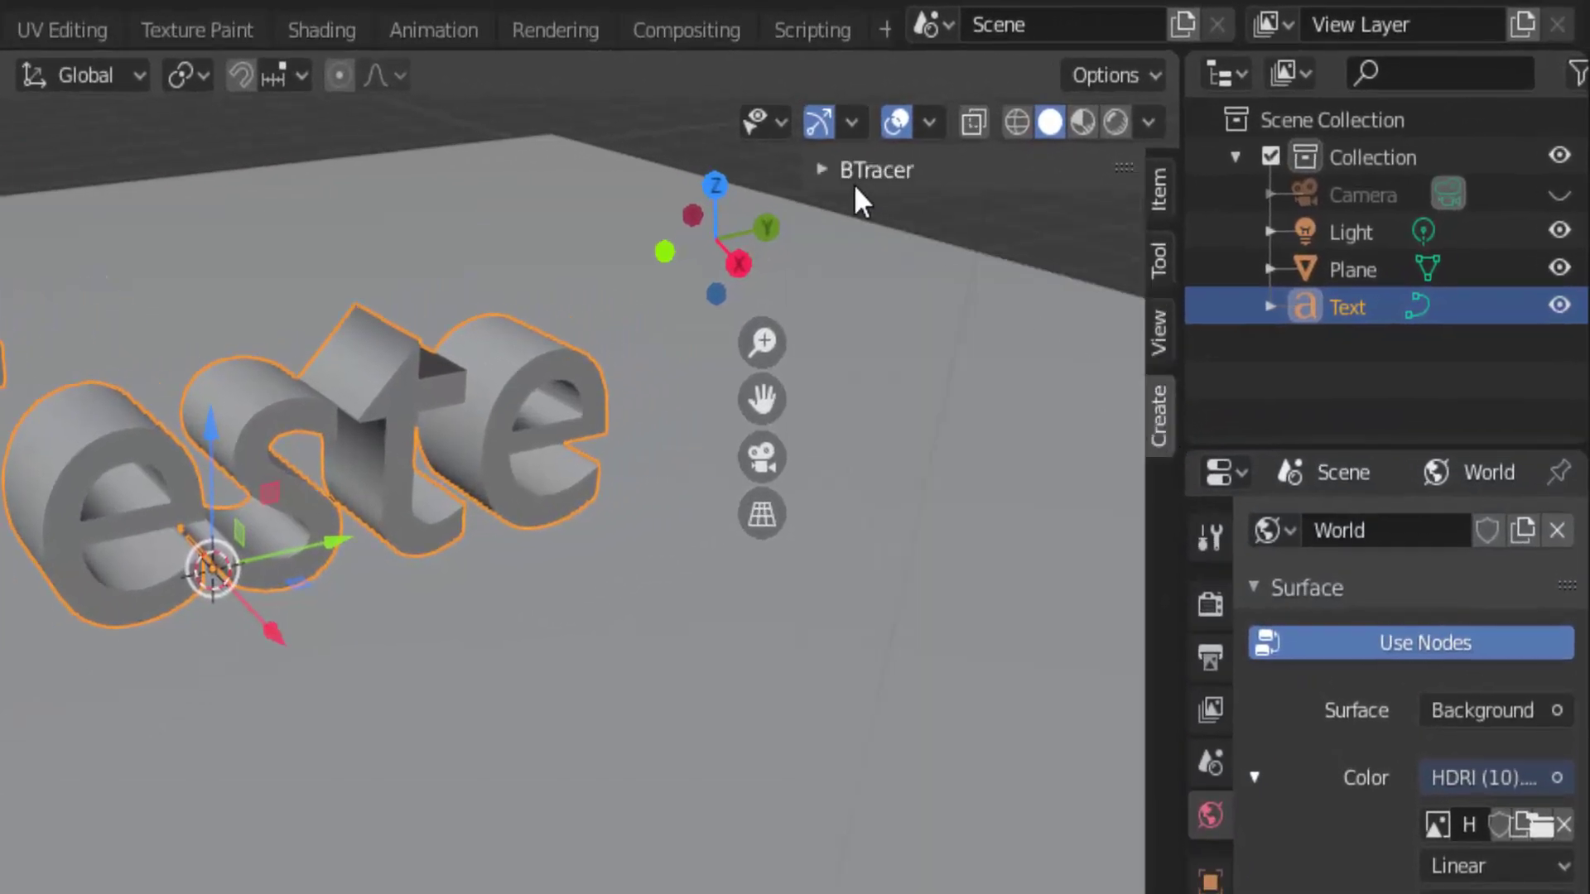
pyautogui.click(822, 170)
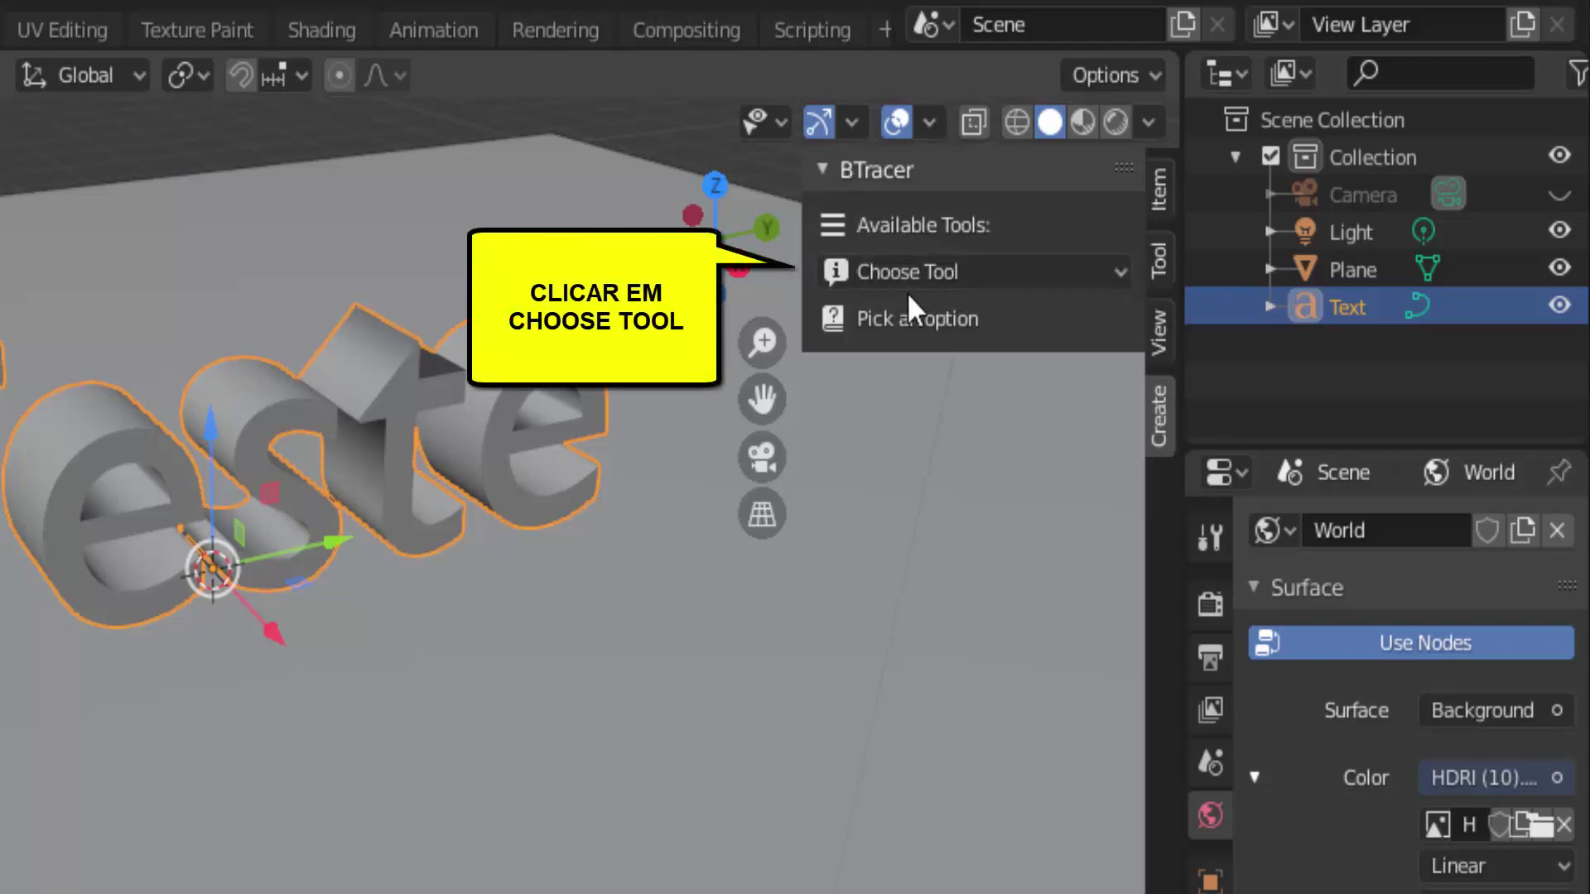
pyautogui.click(1116, 268)
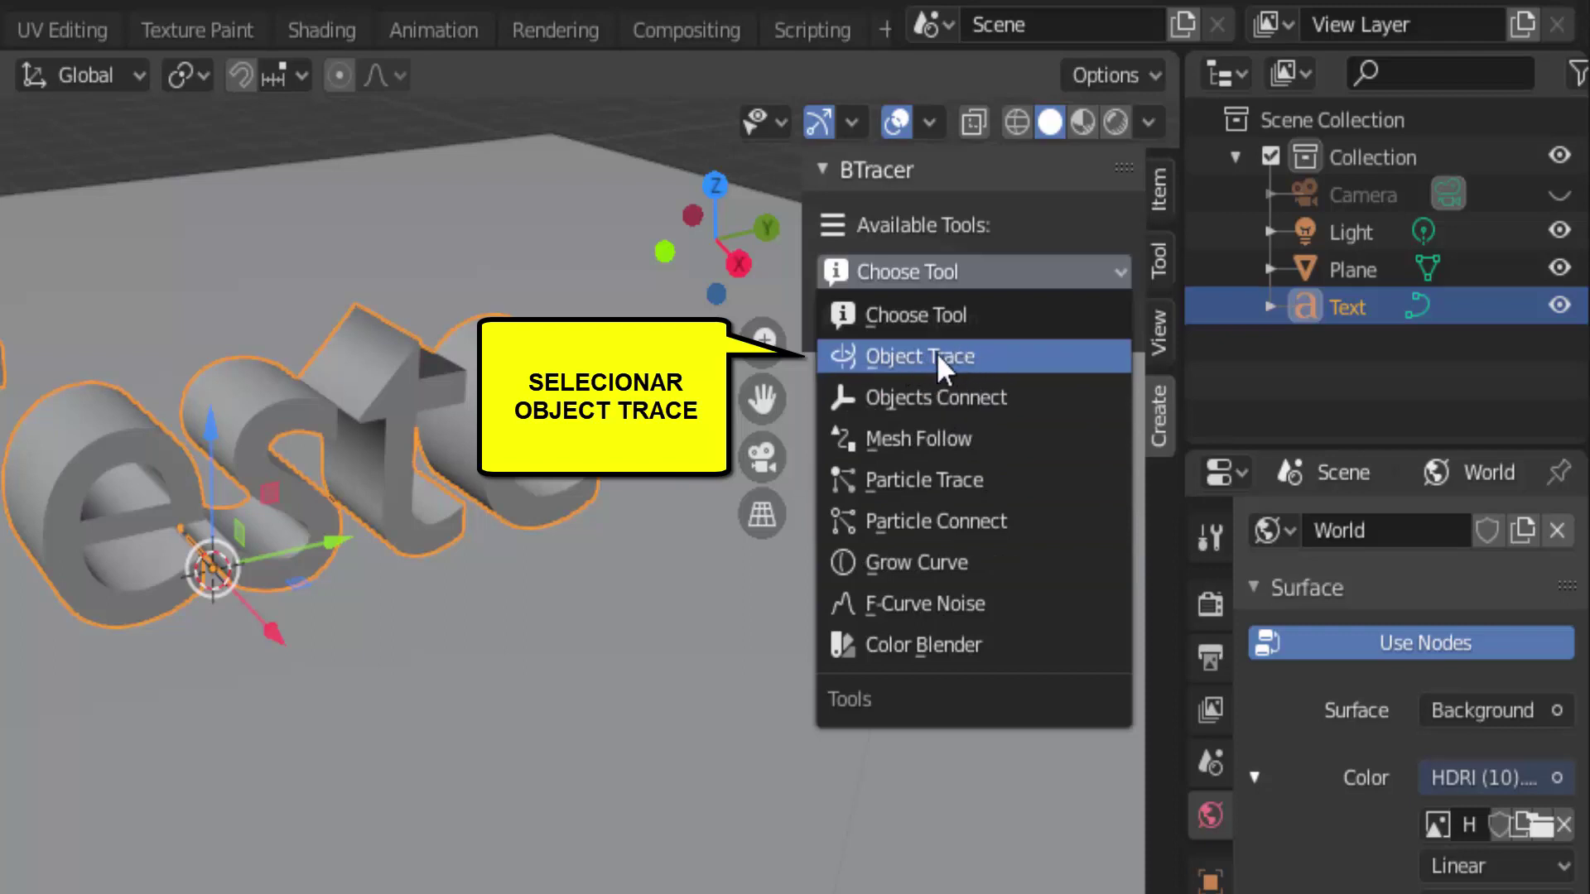
pyautogui.click(959, 365)
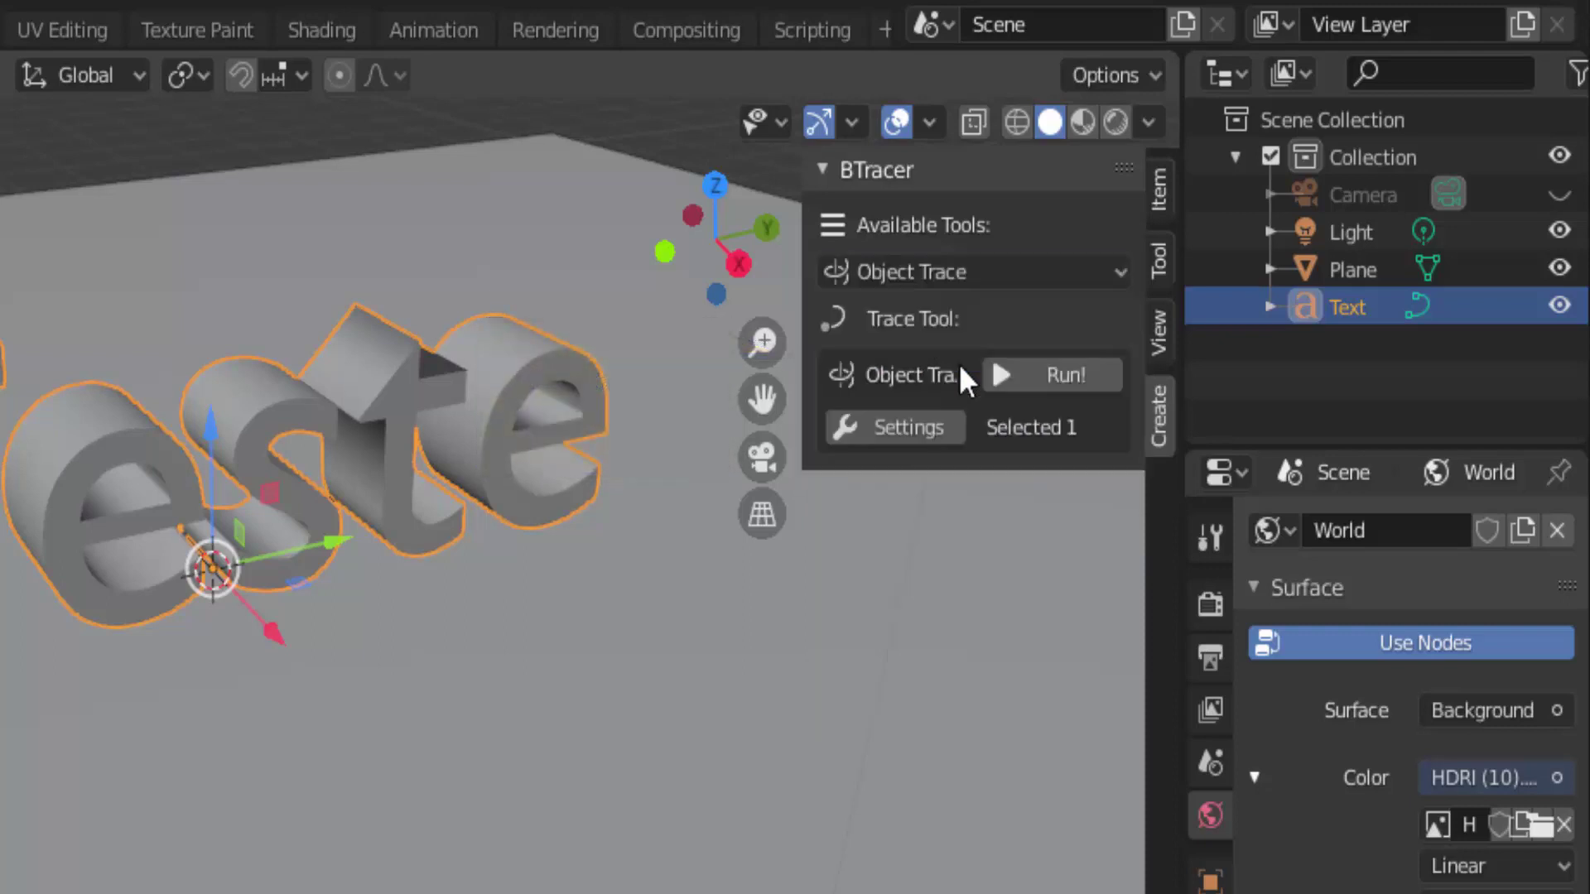
# Set the trace's curve Bevel Depth to 0.05
pyautogui.click(901, 429)
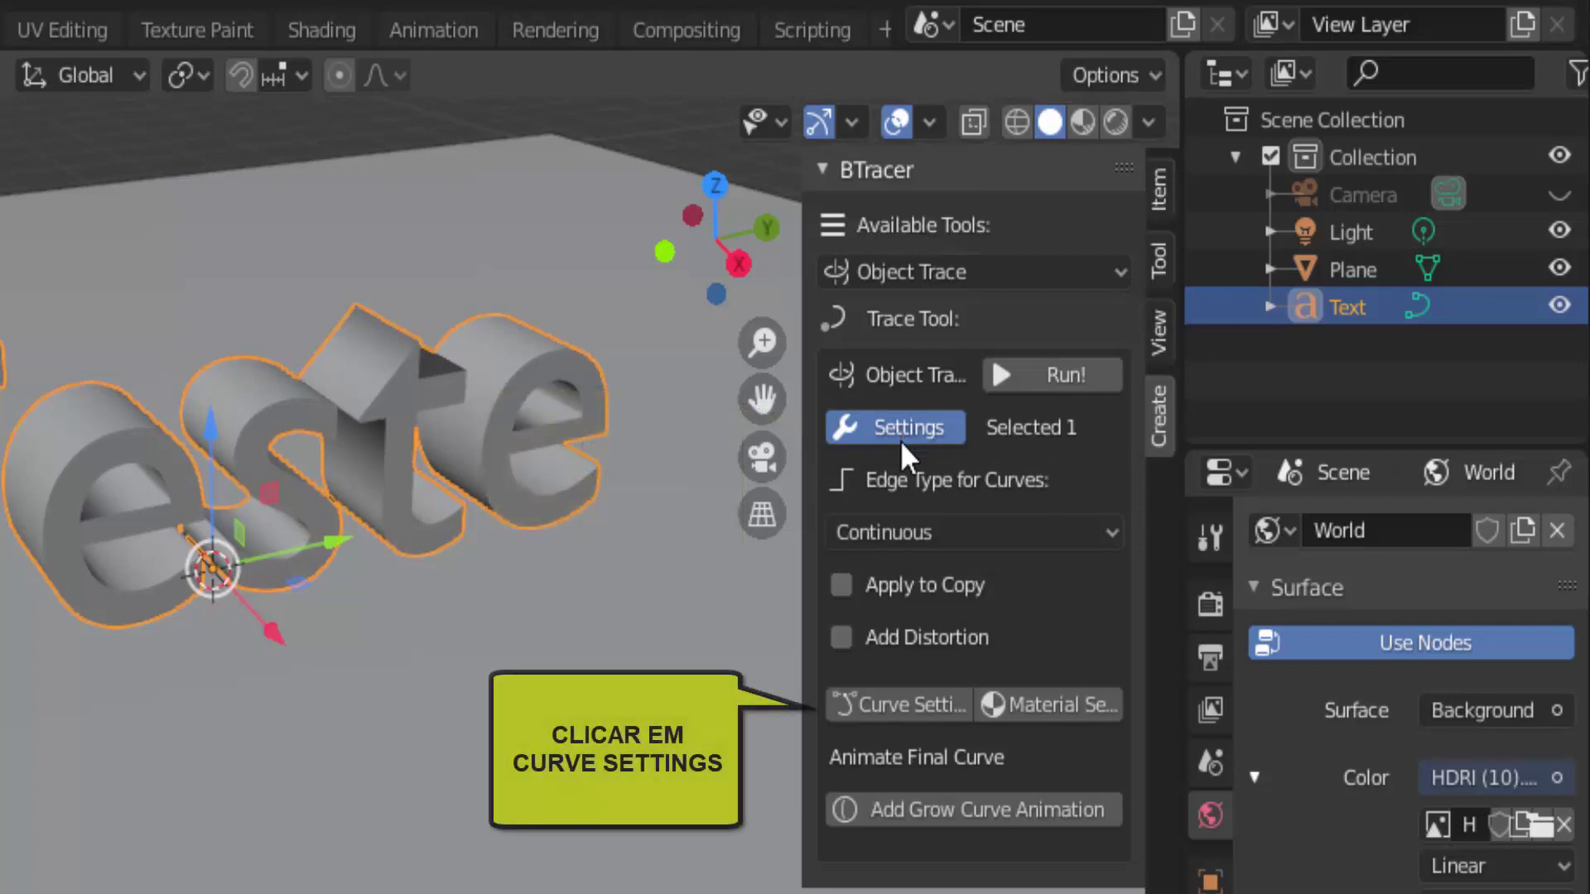
pyautogui.click(899, 712)
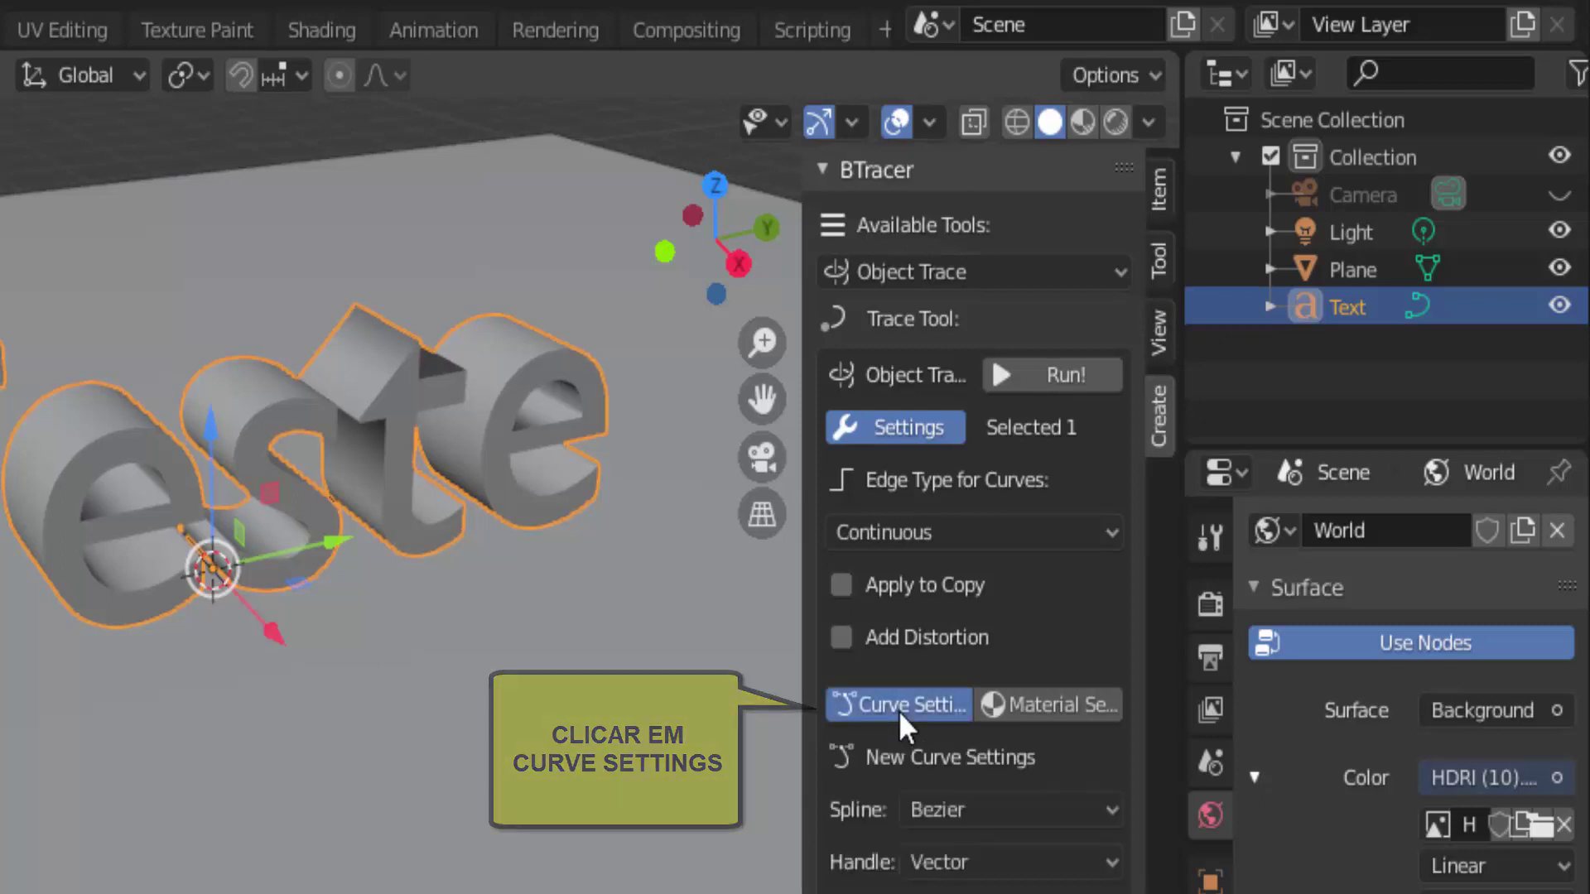
pyautogui.scroll(-2, 898, 710)
pyautogui.scroll(-2, 898, 711)
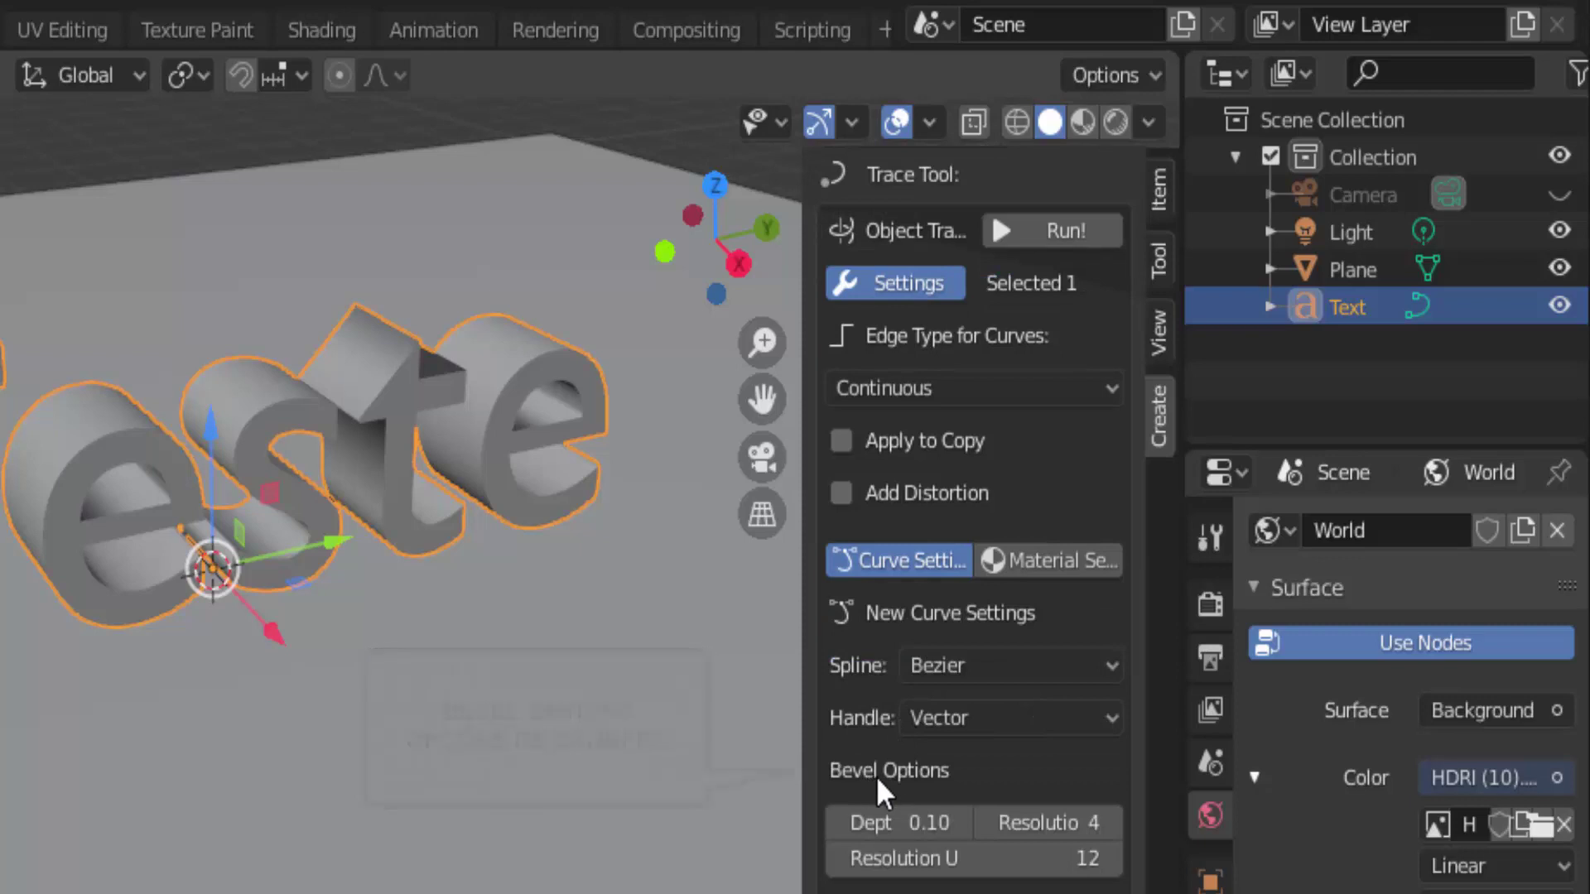
pyautogui.click(933, 824)
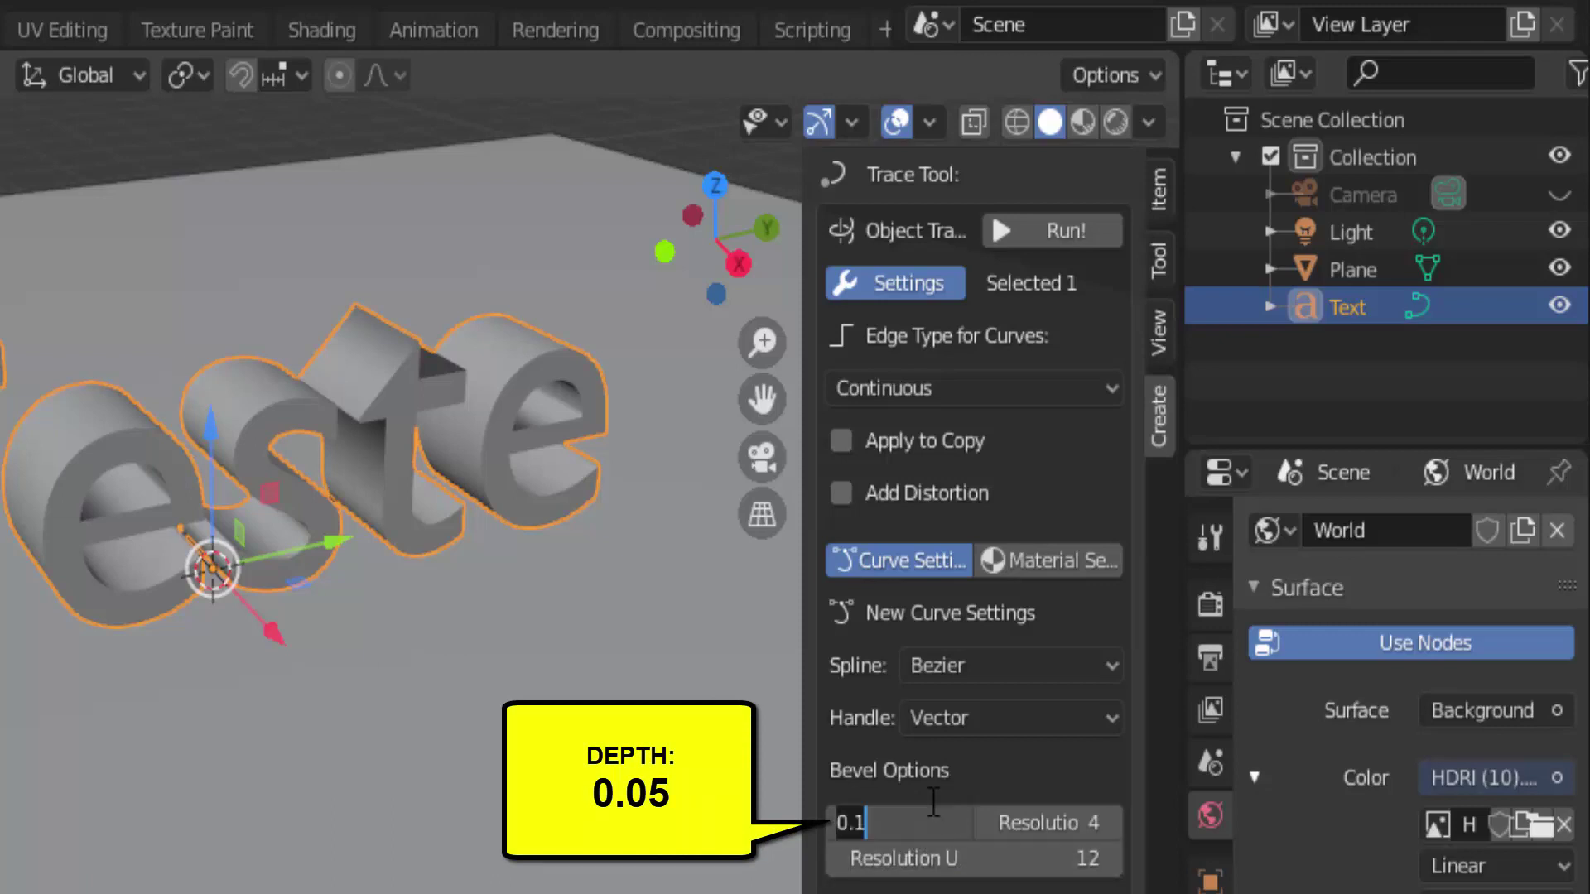
pyautogui.write('0.0')
pyautogui.write('5')
pyautogui.press('Return')
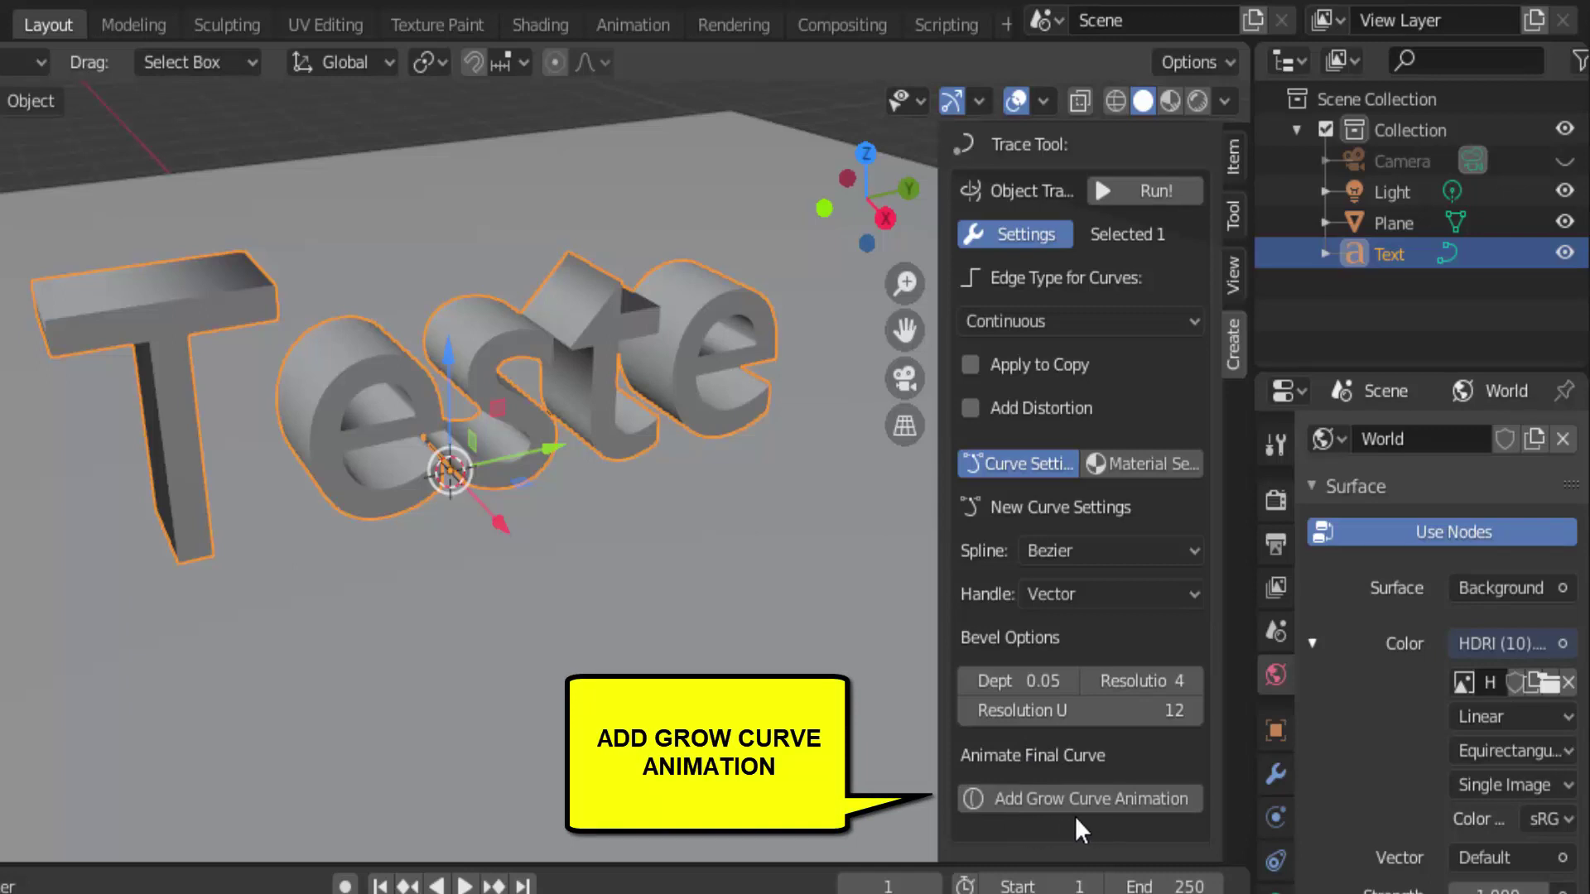
# Add a grow curve animation with Grow 10 and Fade After 0
pyautogui.click(1107, 799)
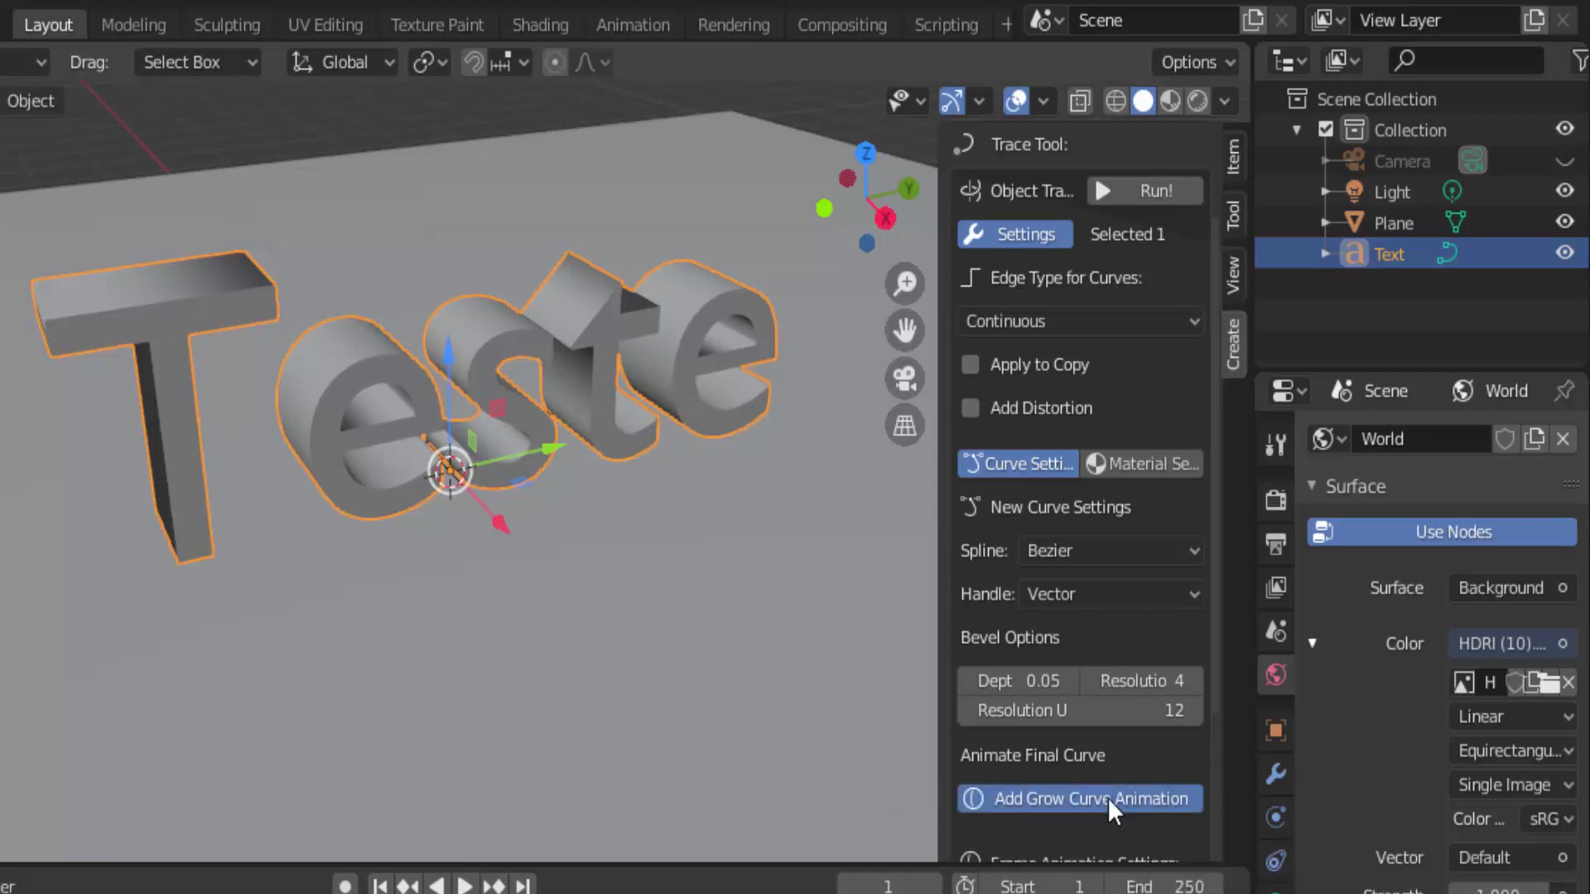
pyautogui.scroll(-2, 1106, 798)
pyautogui.scroll(-1, 1107, 796)
pyautogui.scroll(-2, 1106, 793)
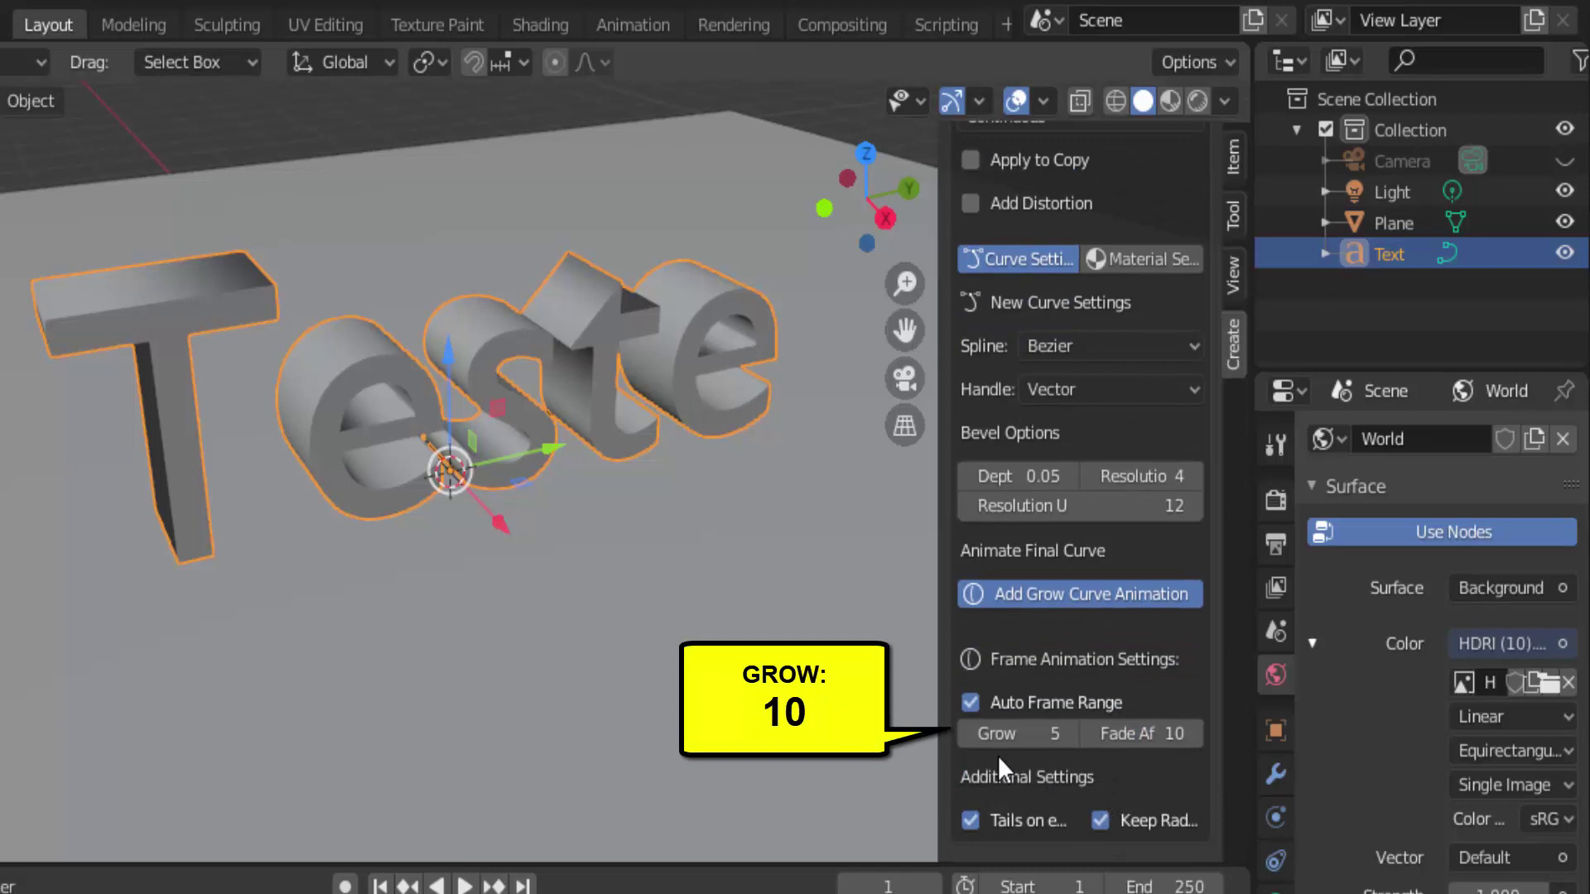
pyautogui.click(1050, 742)
pyautogui.write('10')
pyautogui.press('Return')
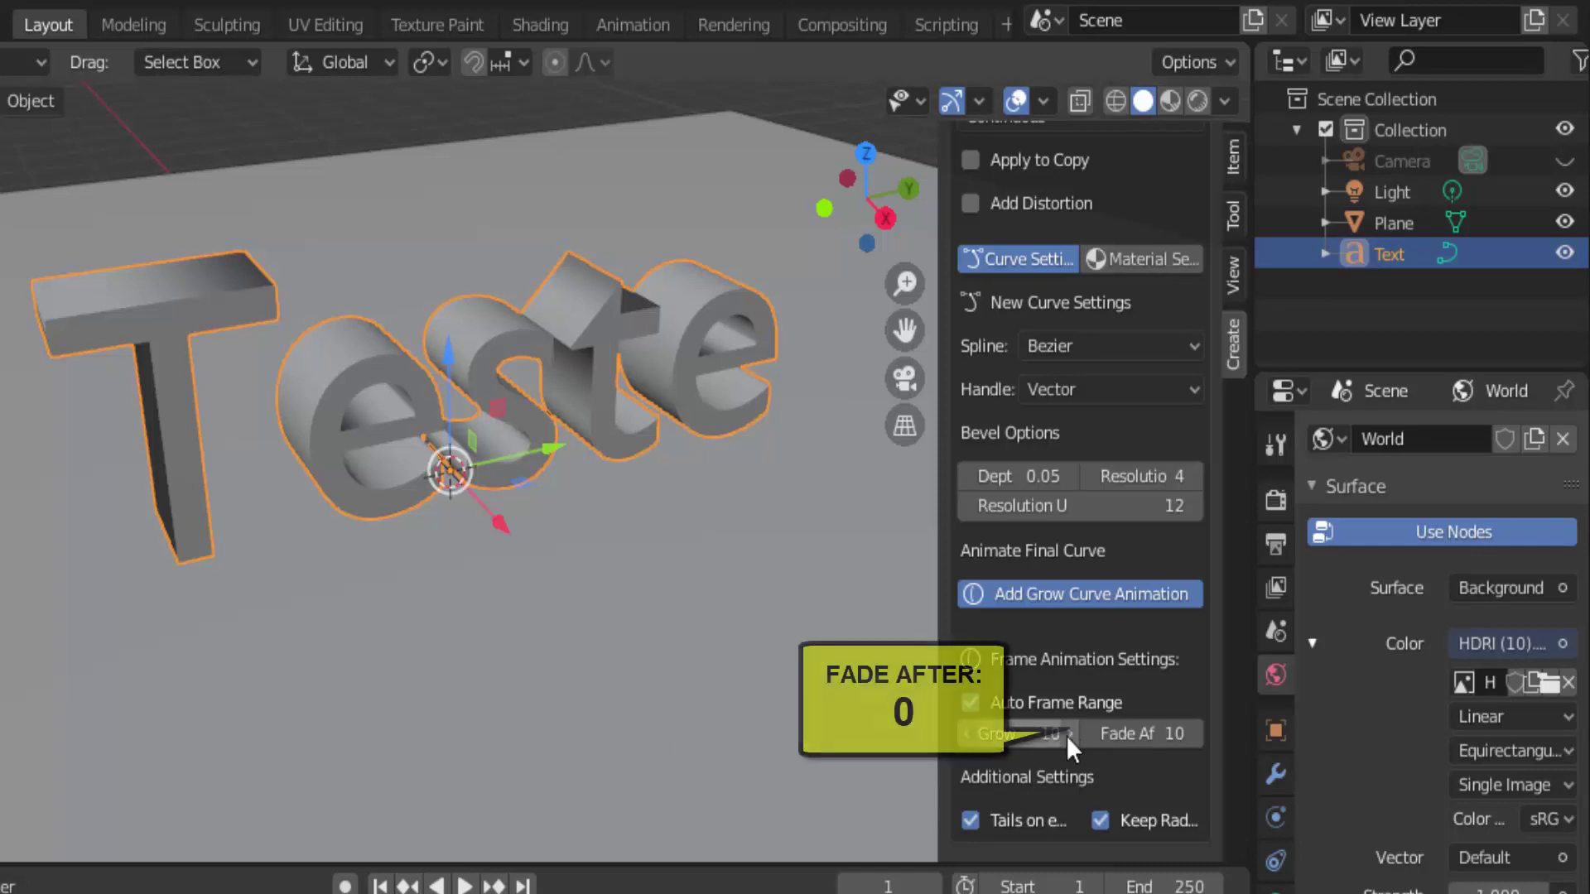
pyautogui.click(1174, 735)
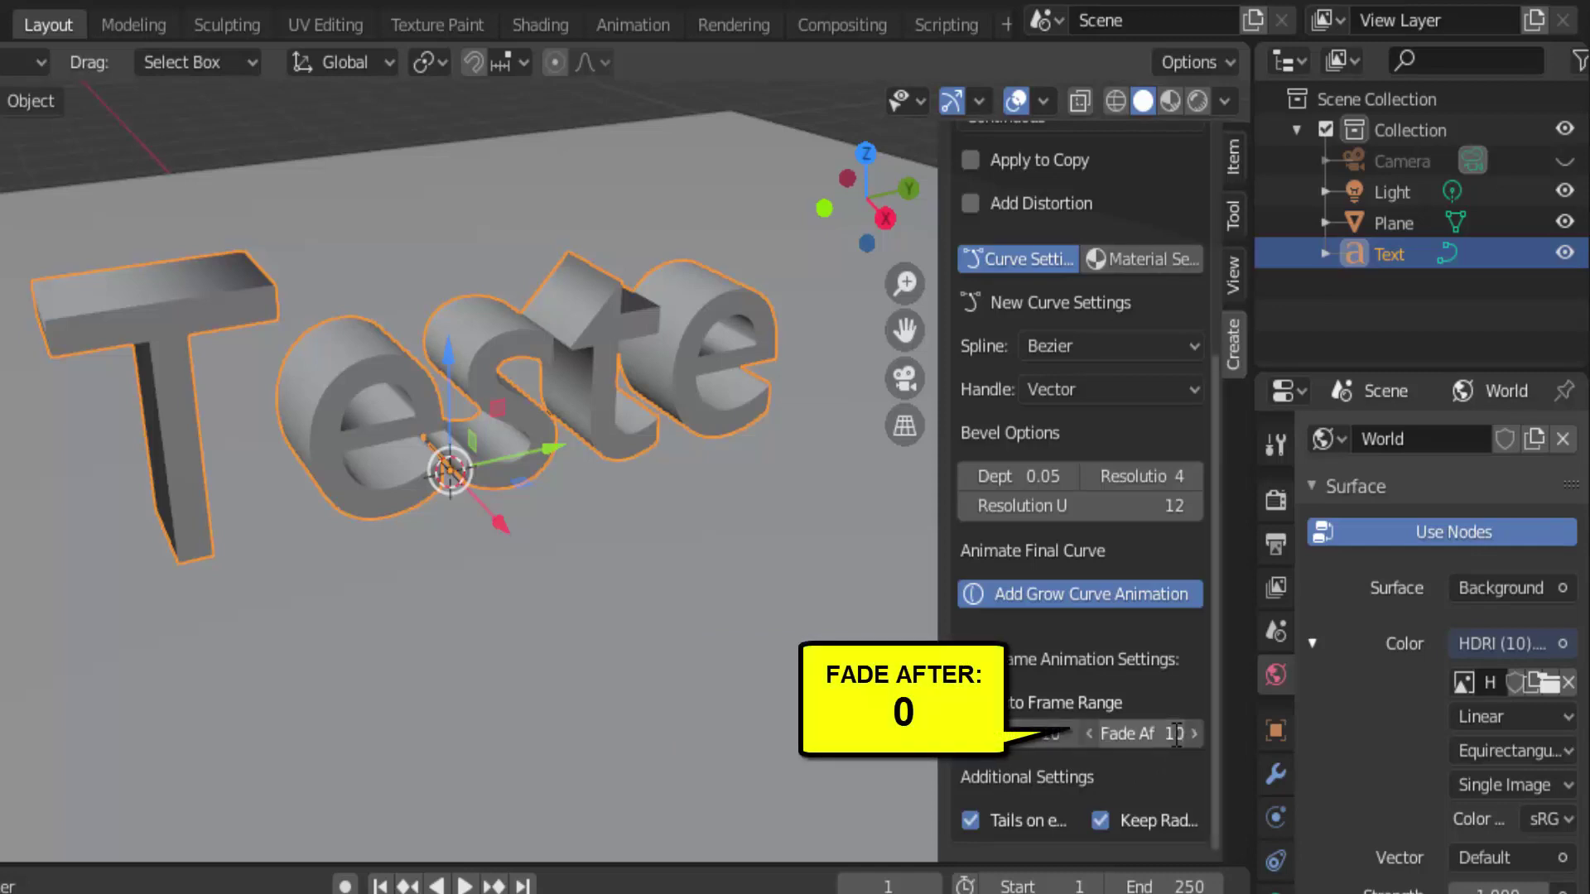
pyautogui.click(1176, 734)
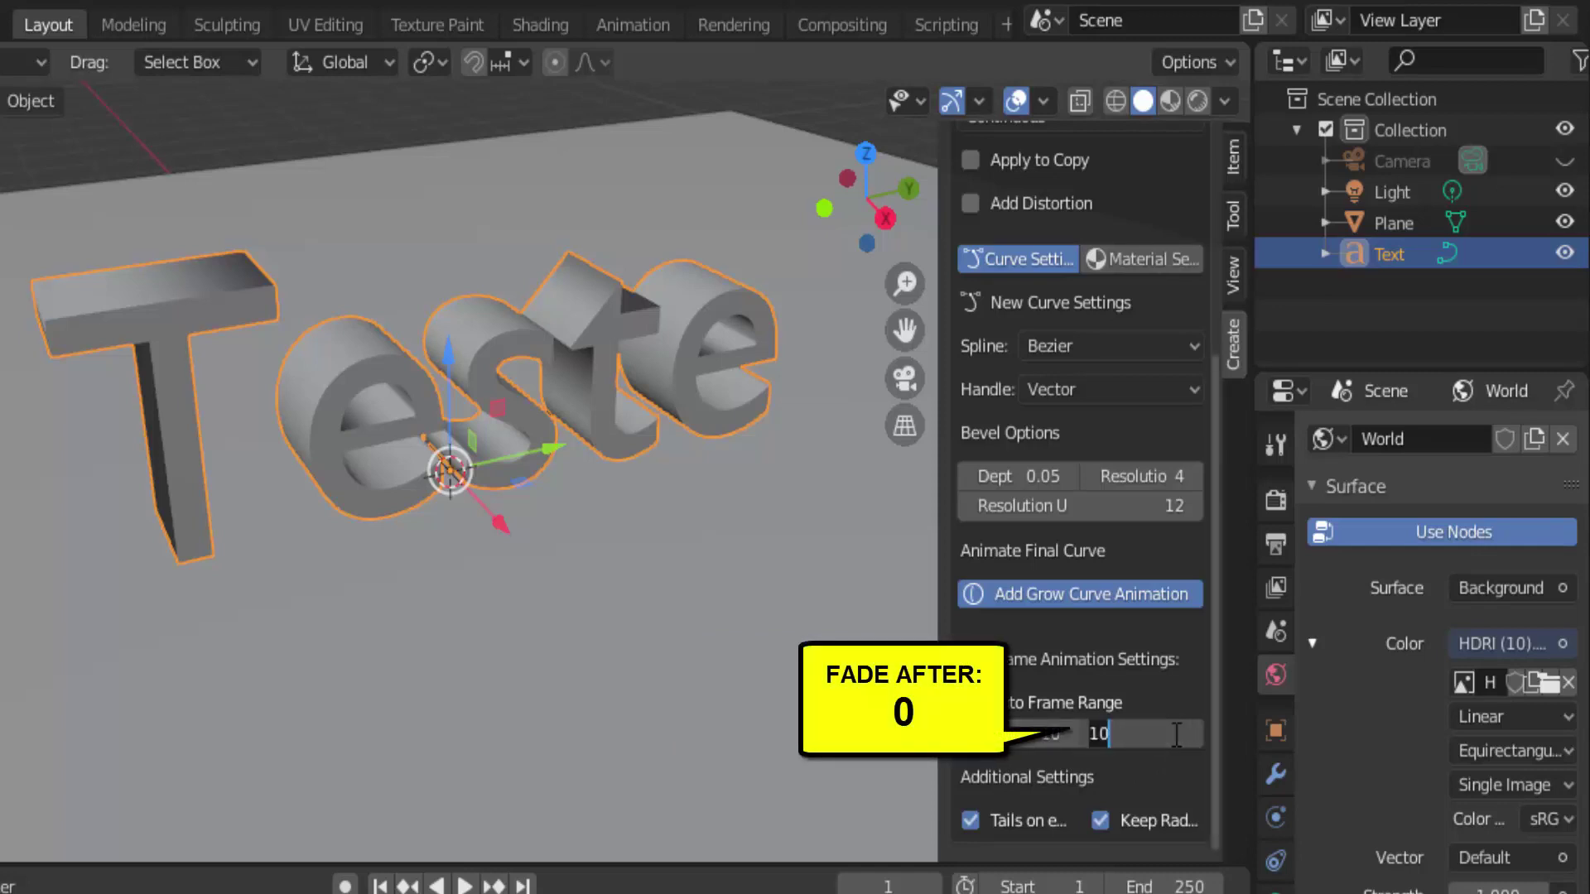
pyautogui.press('BackSpace')
pyautogui.press('BackSpace')
pyautogui.write('0')
pyautogui.press('Return')
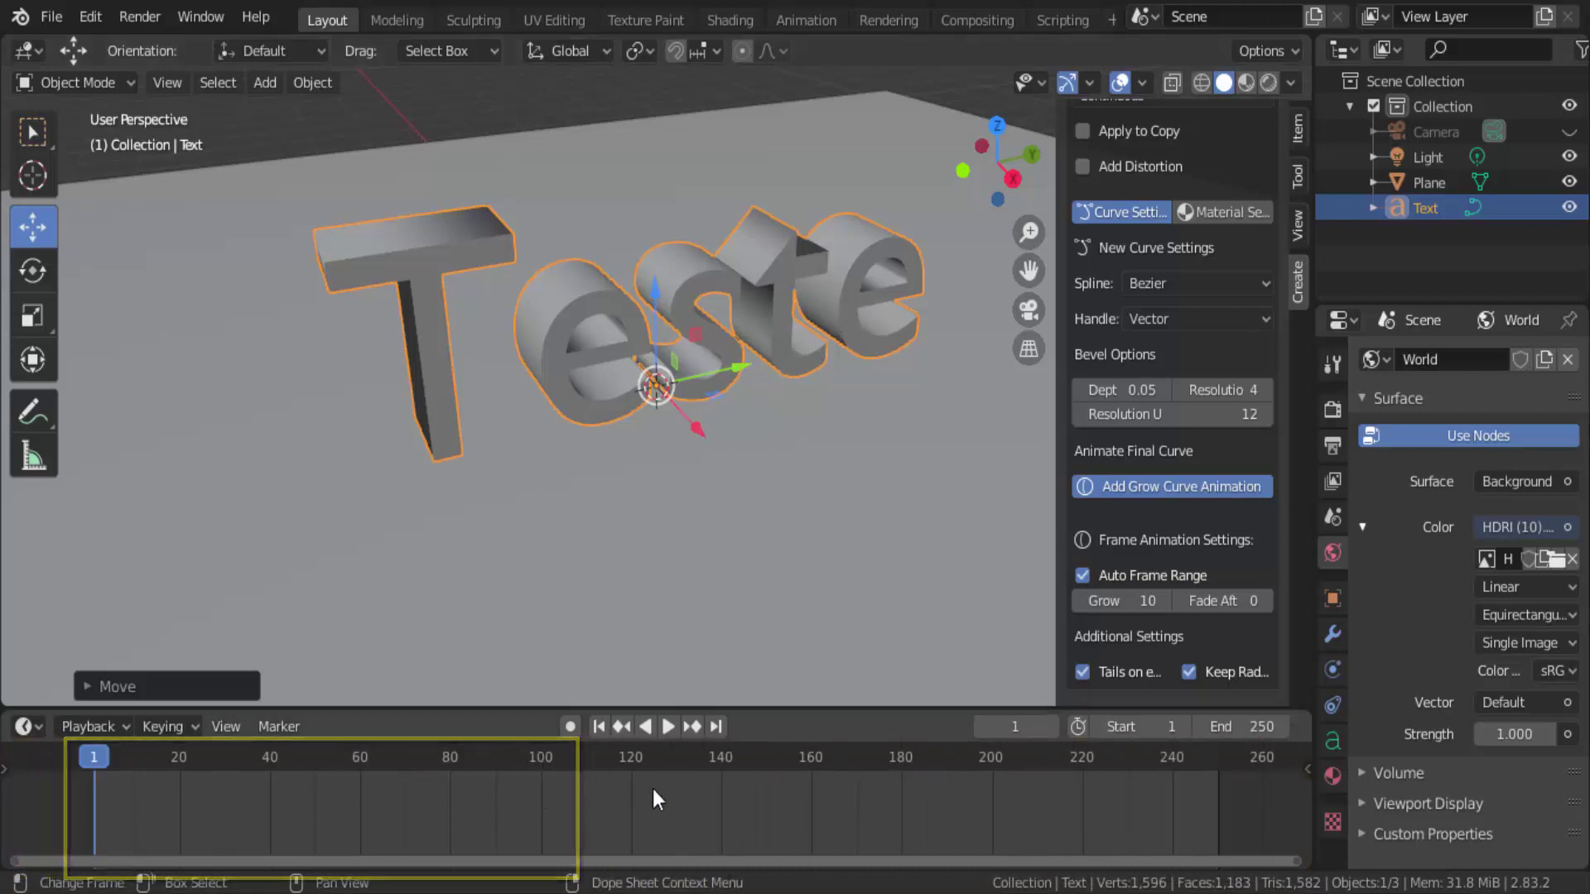
# Set the scene end frame to 100 and run BTracer to trace the Teste text into growing curves
pyautogui.click(1240, 726)
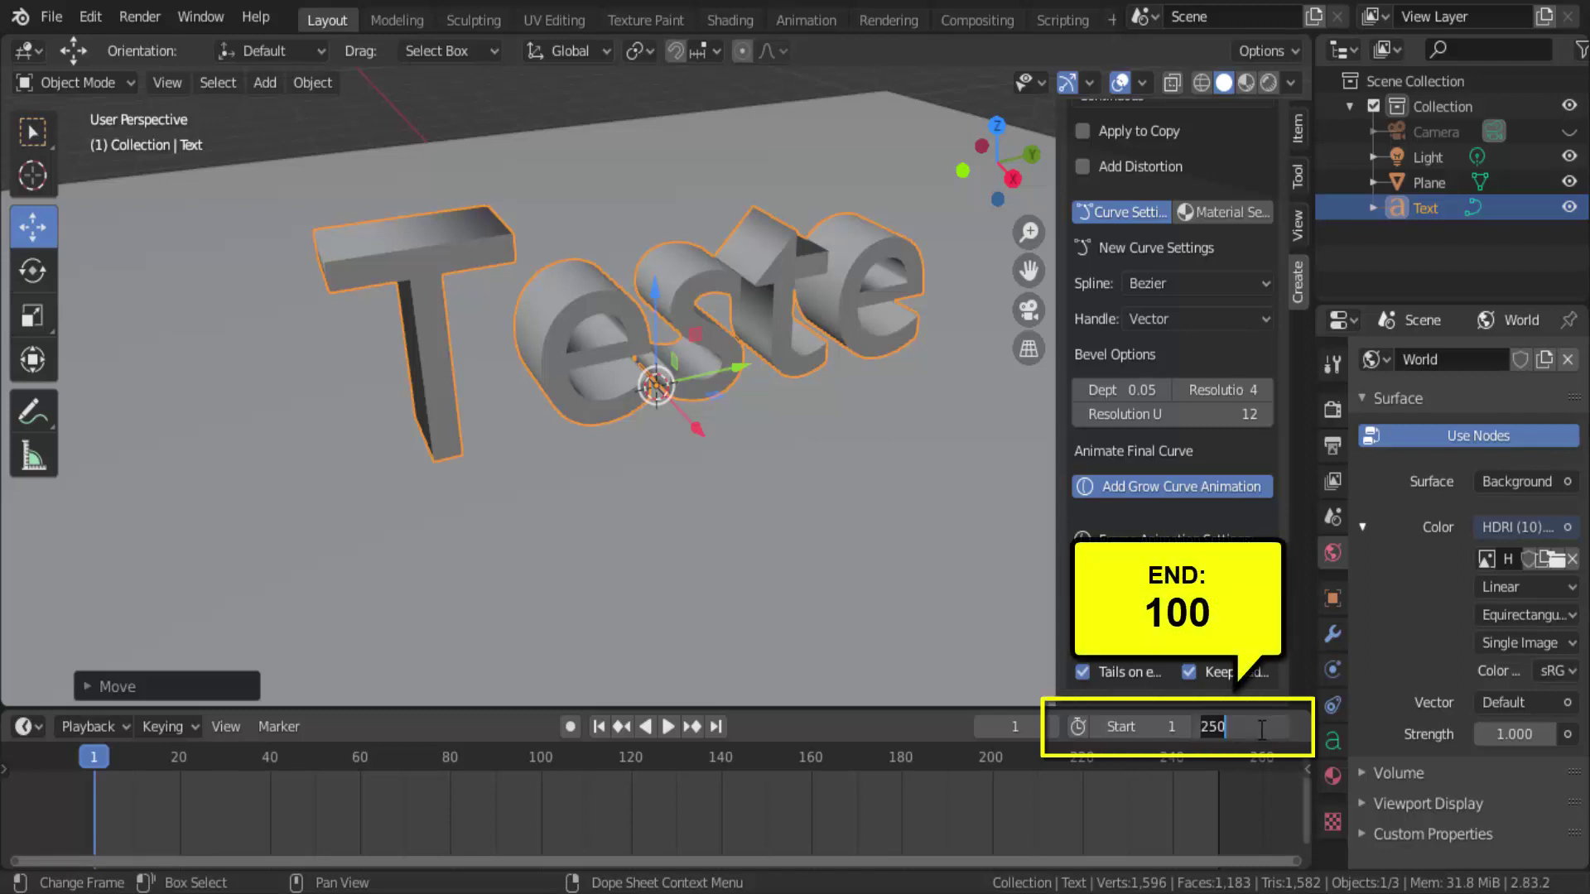
pyautogui.write('100')
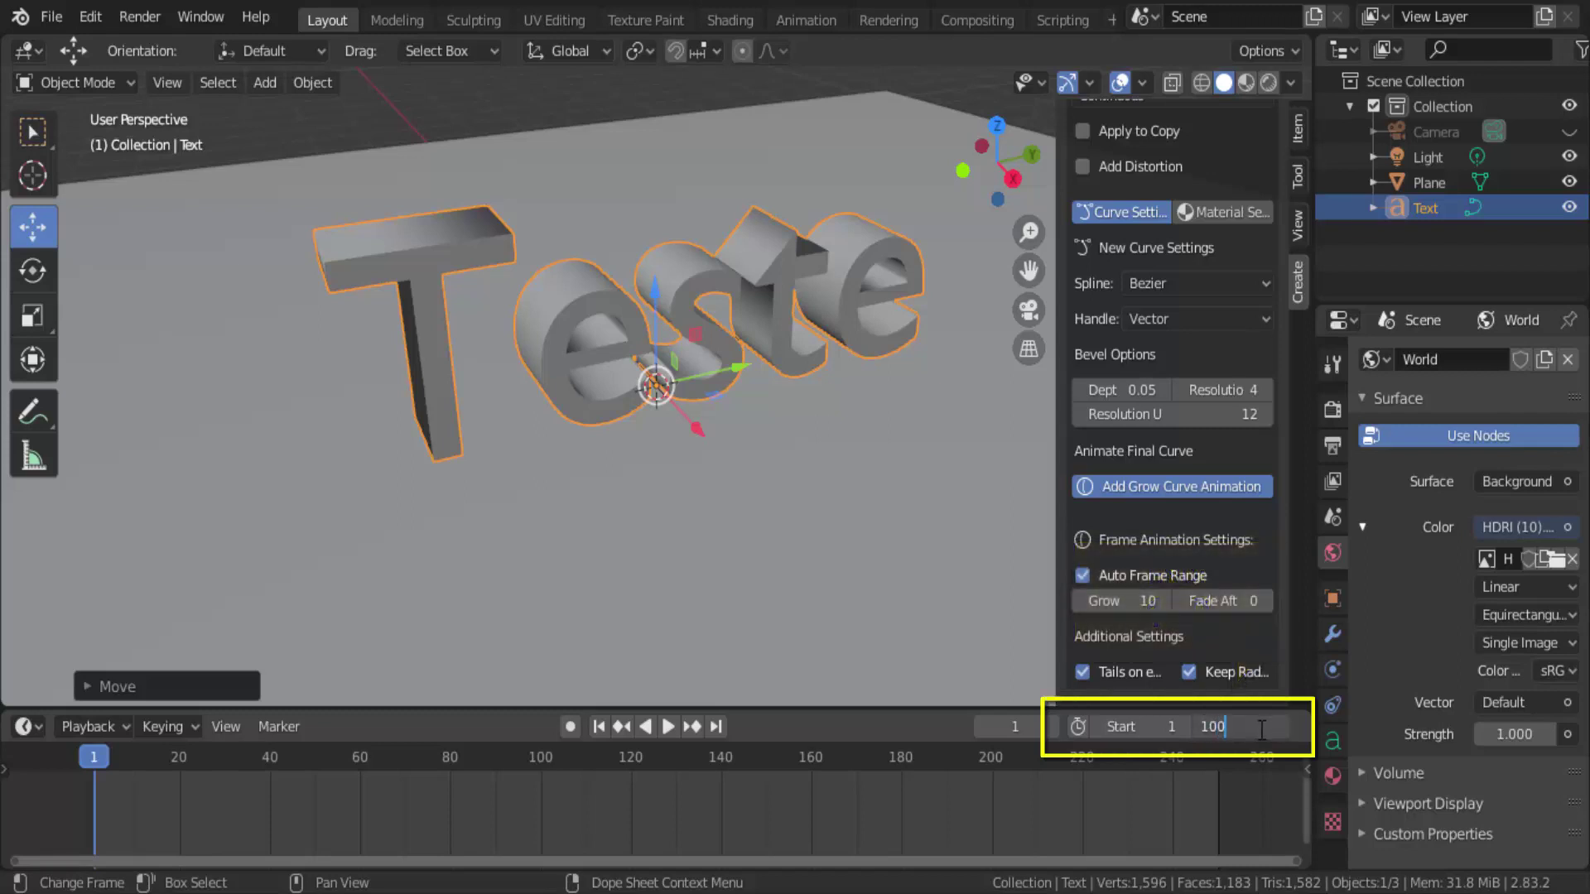
pyautogui.press('Return')
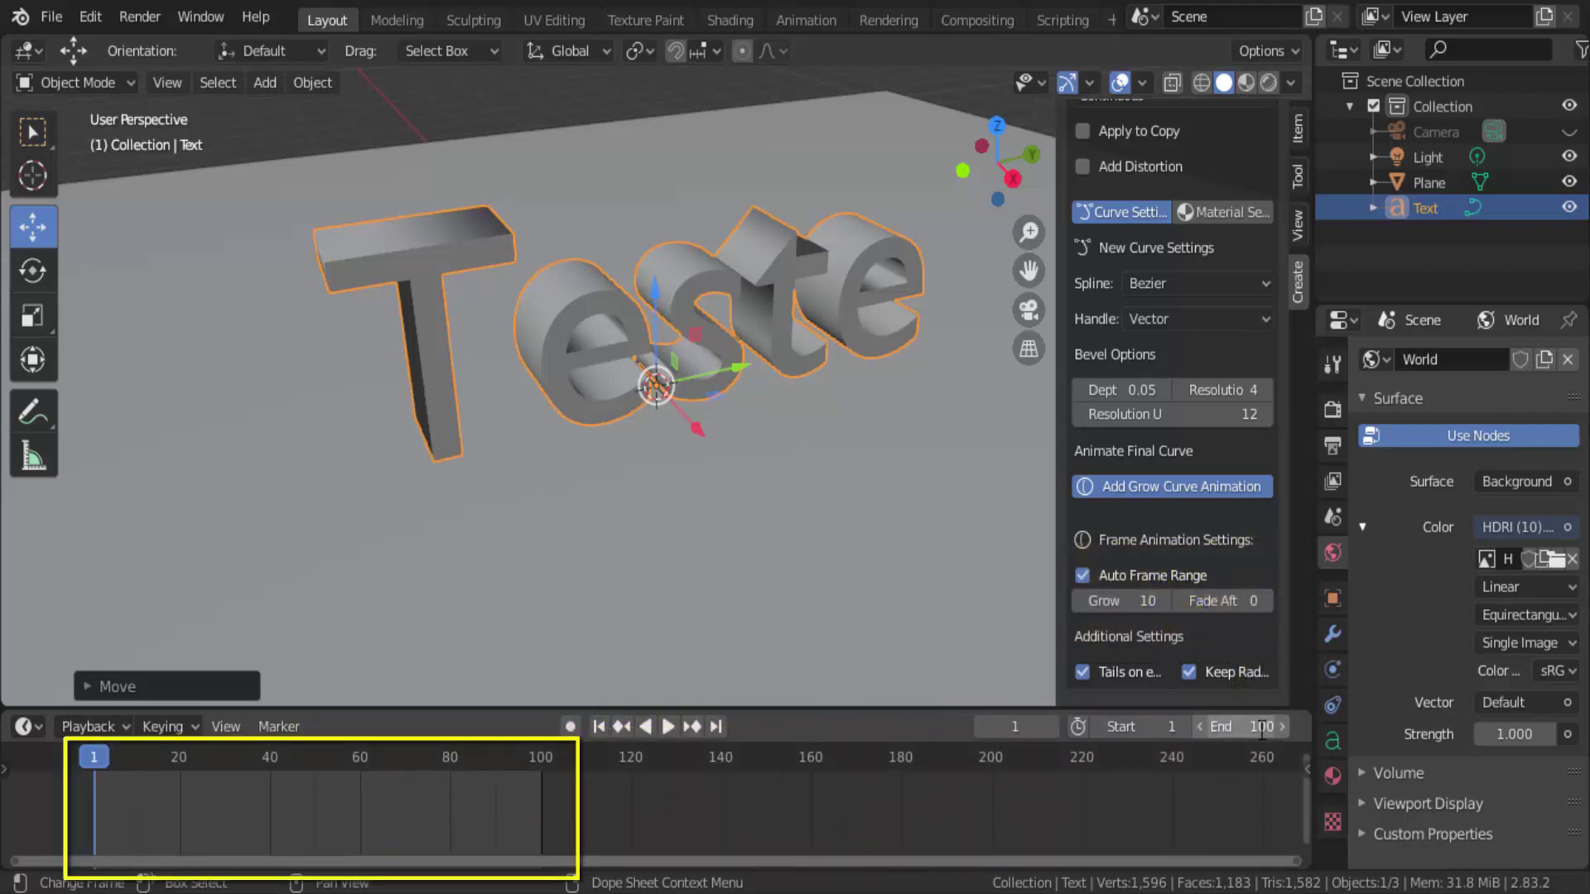
pyautogui.scroll(1, 1197, 551)
pyautogui.scroll(4, 1198, 551)
pyautogui.scroll(3, 1198, 552)
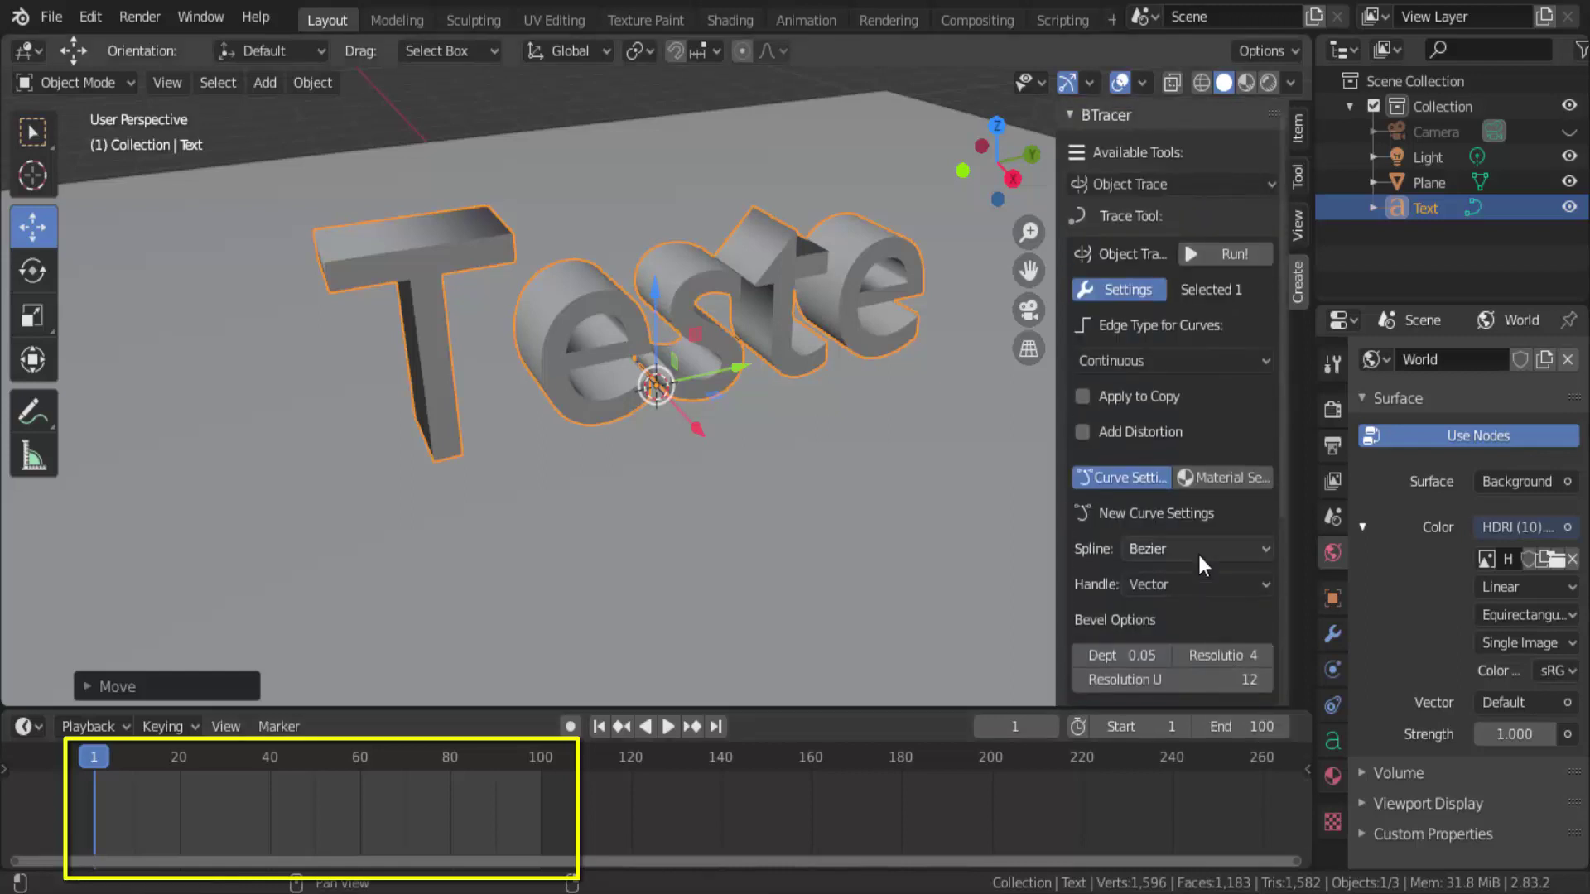
pyautogui.click(1232, 260)
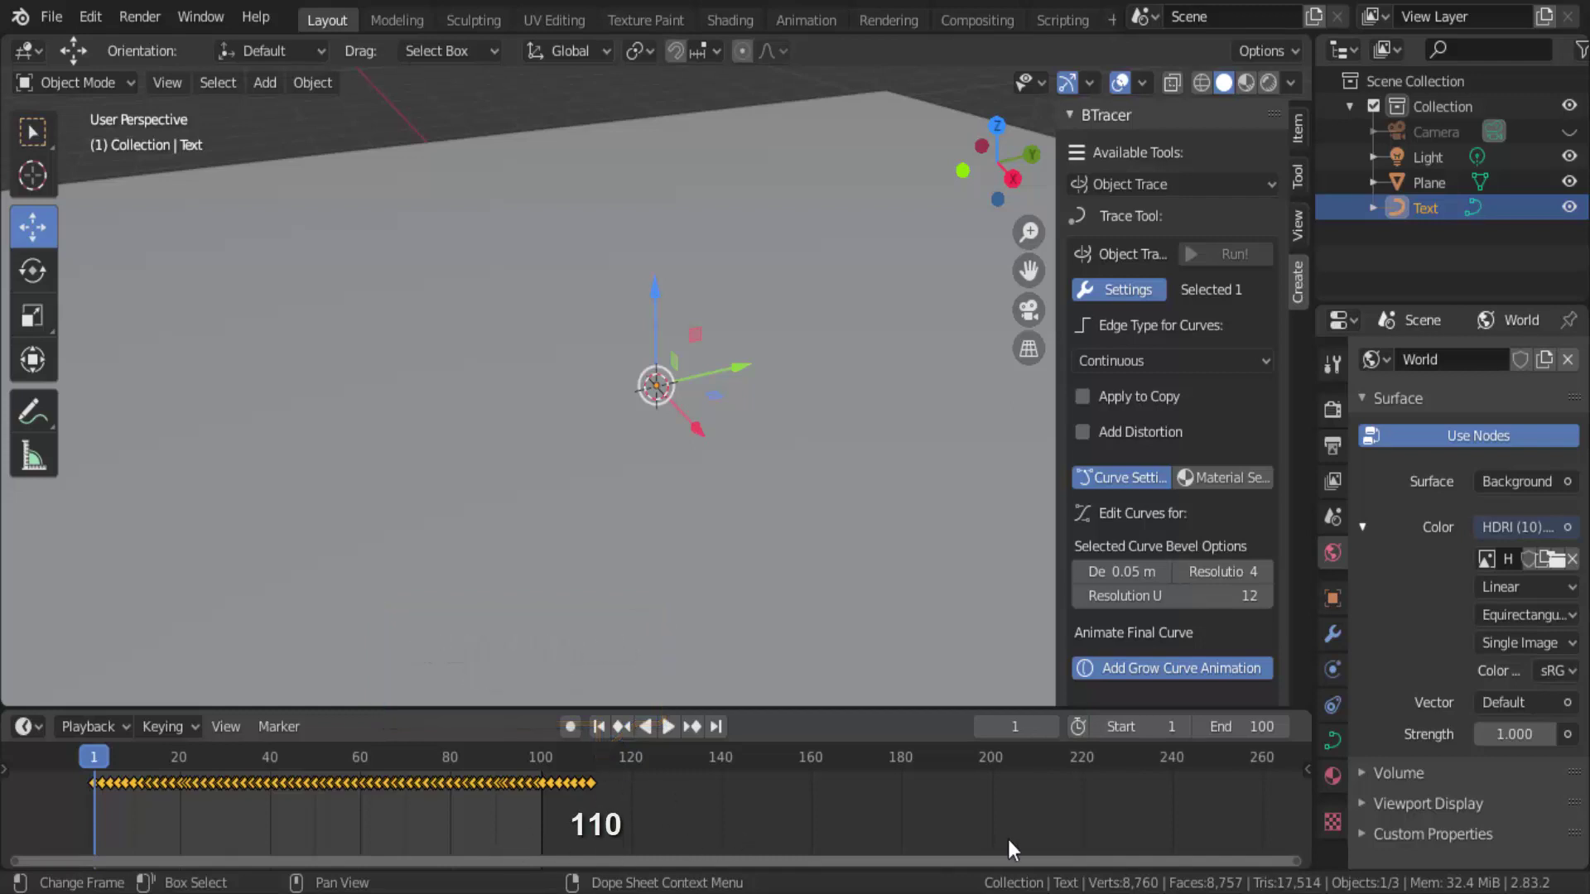
# Raise the scene end frame to 130
pyautogui.click(1259, 737)
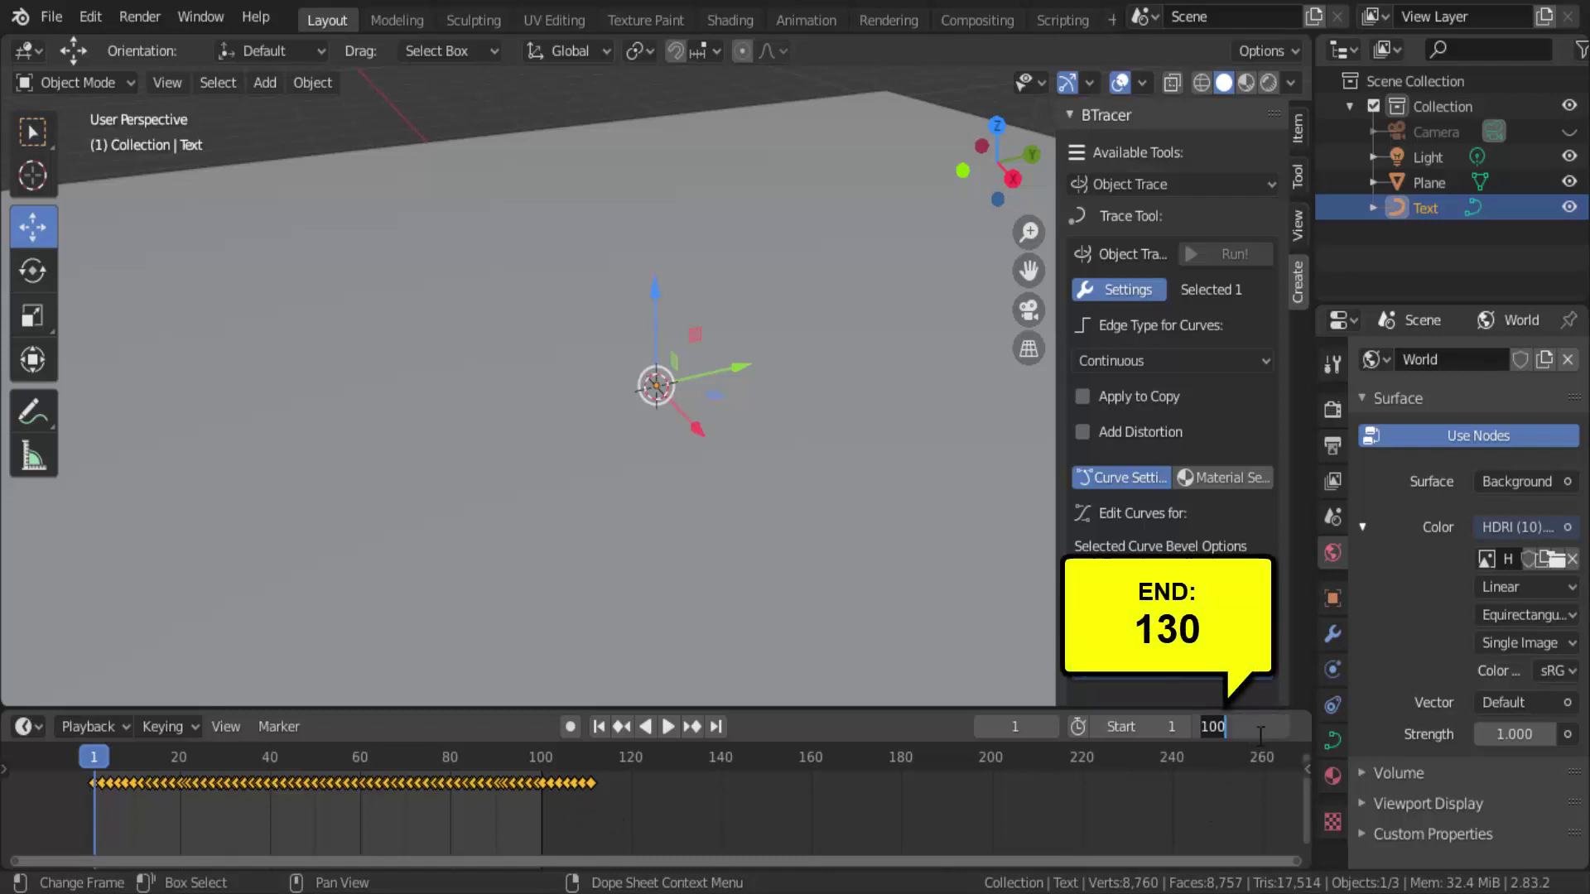
pyautogui.write('1')
pyautogui.write('30')
pyautogui.press('Return')
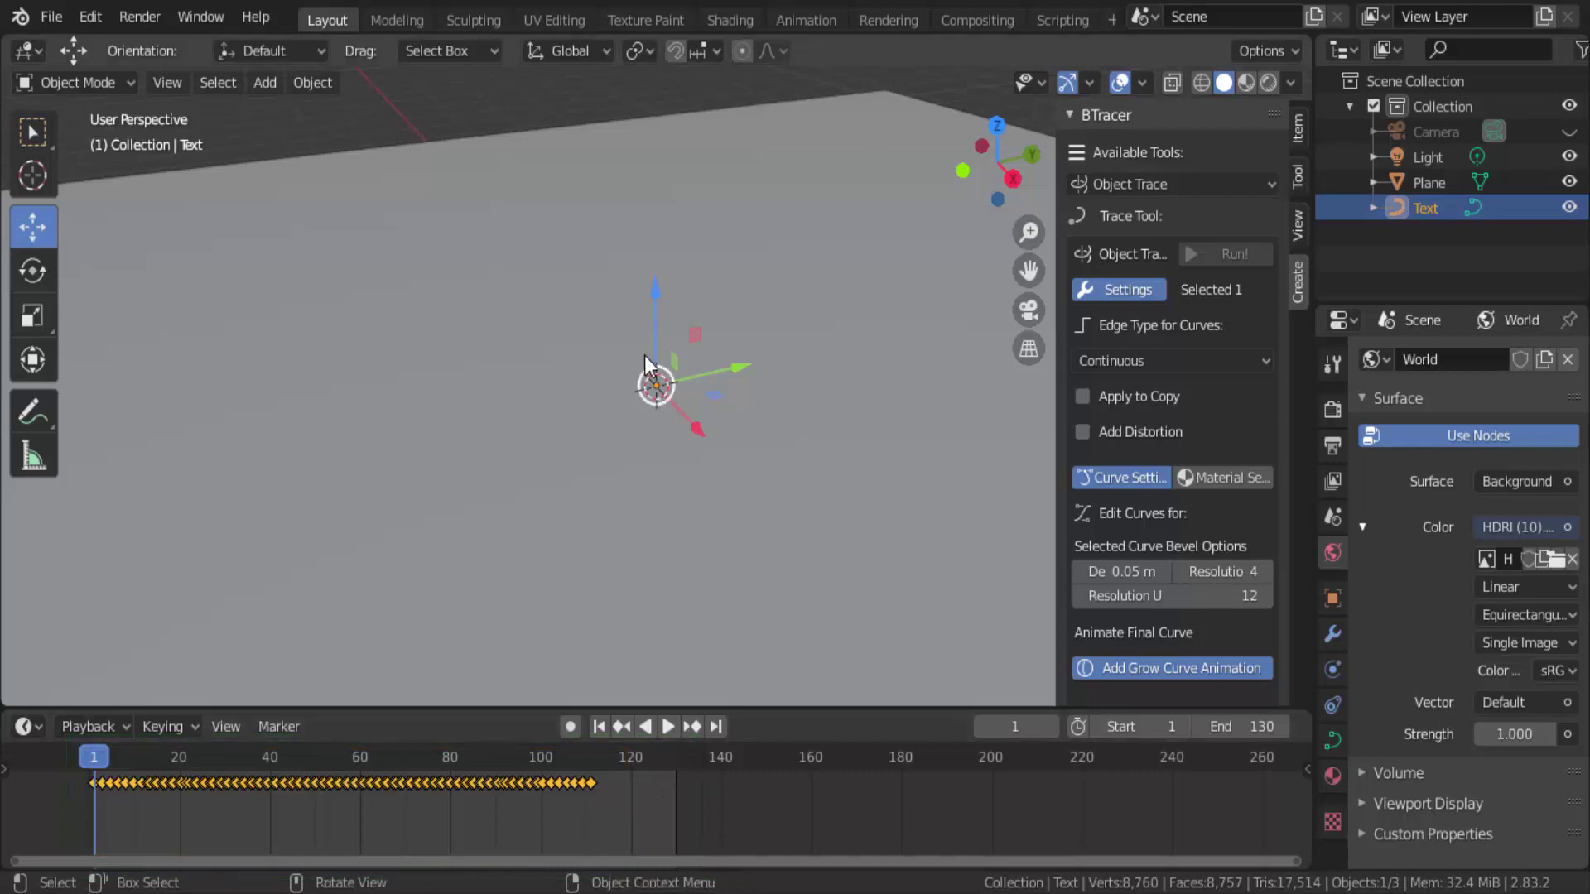
# Play the grow animation, stop it at frame 109, and hide the N sidebar
pyautogui.click(672, 727)
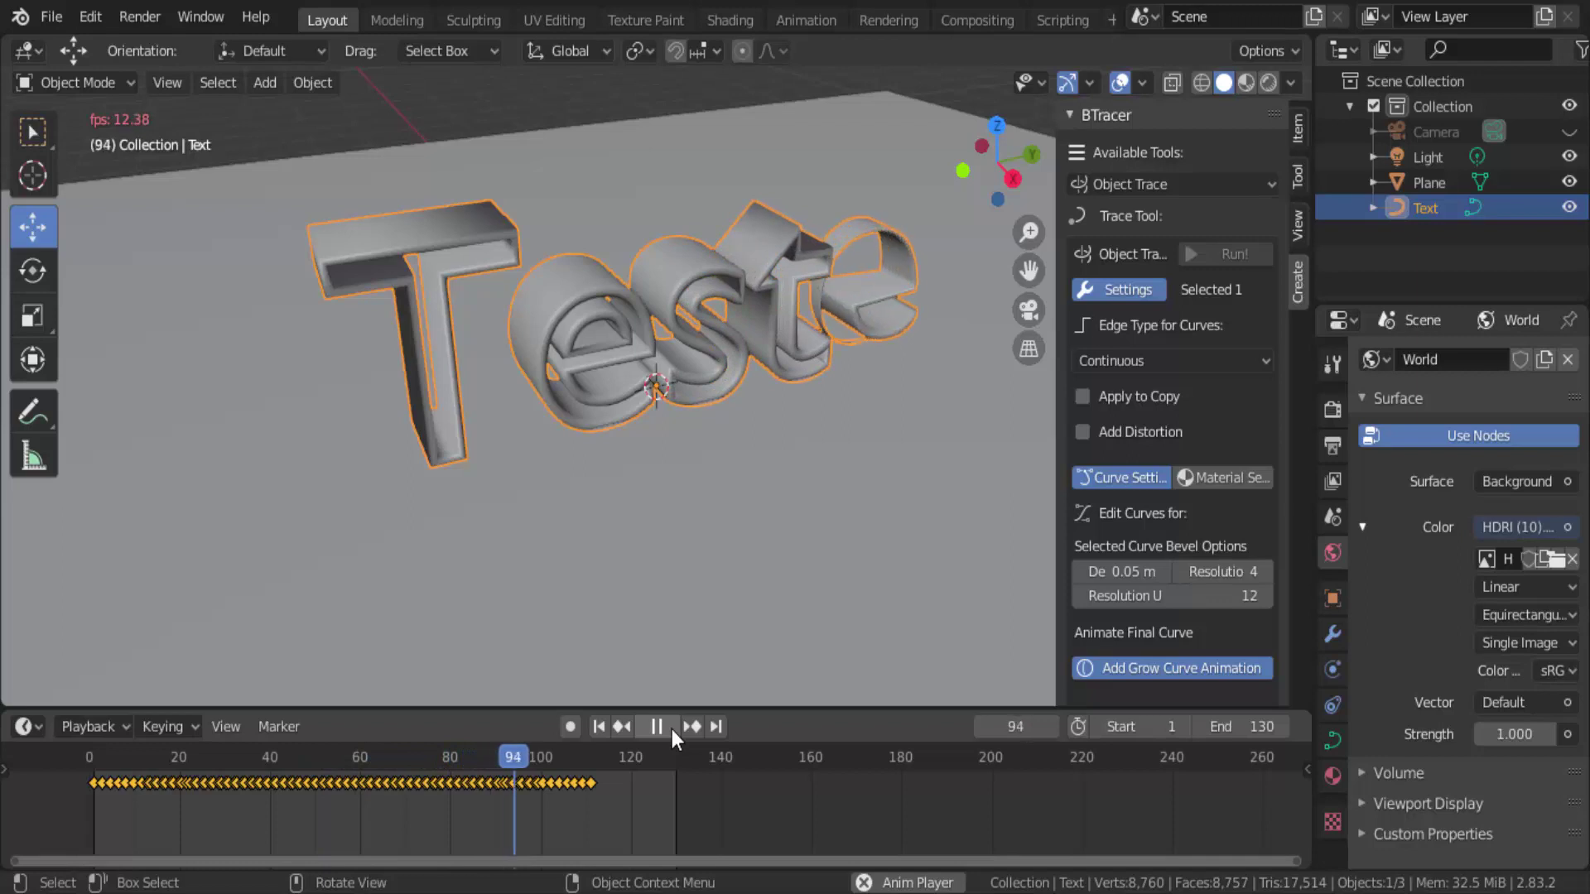
pyautogui.click(672, 728)
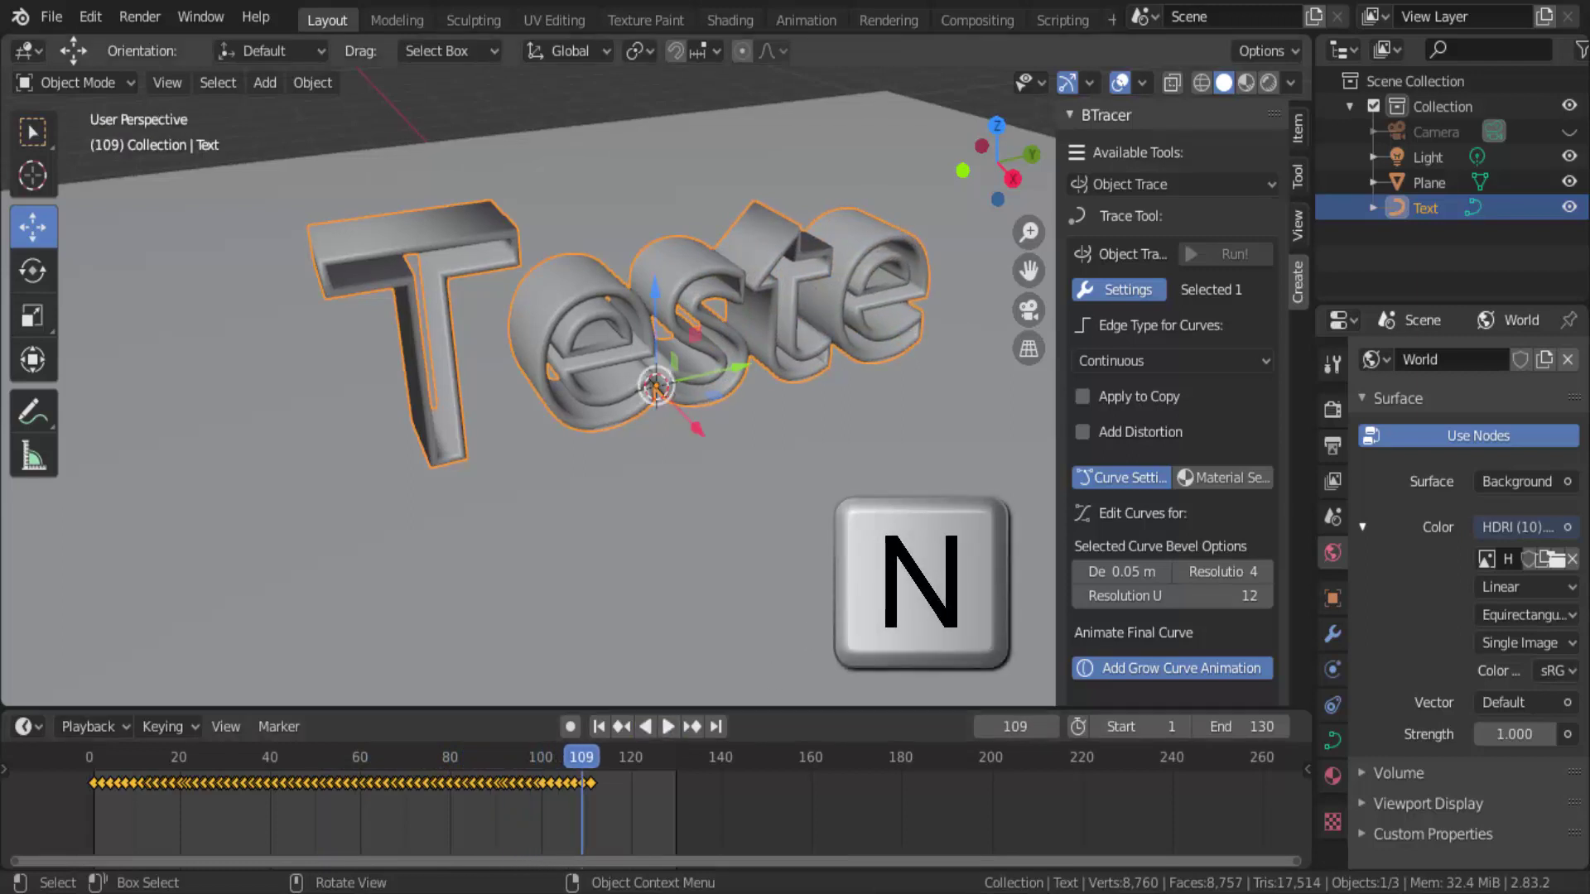
pyautogui.press('n')
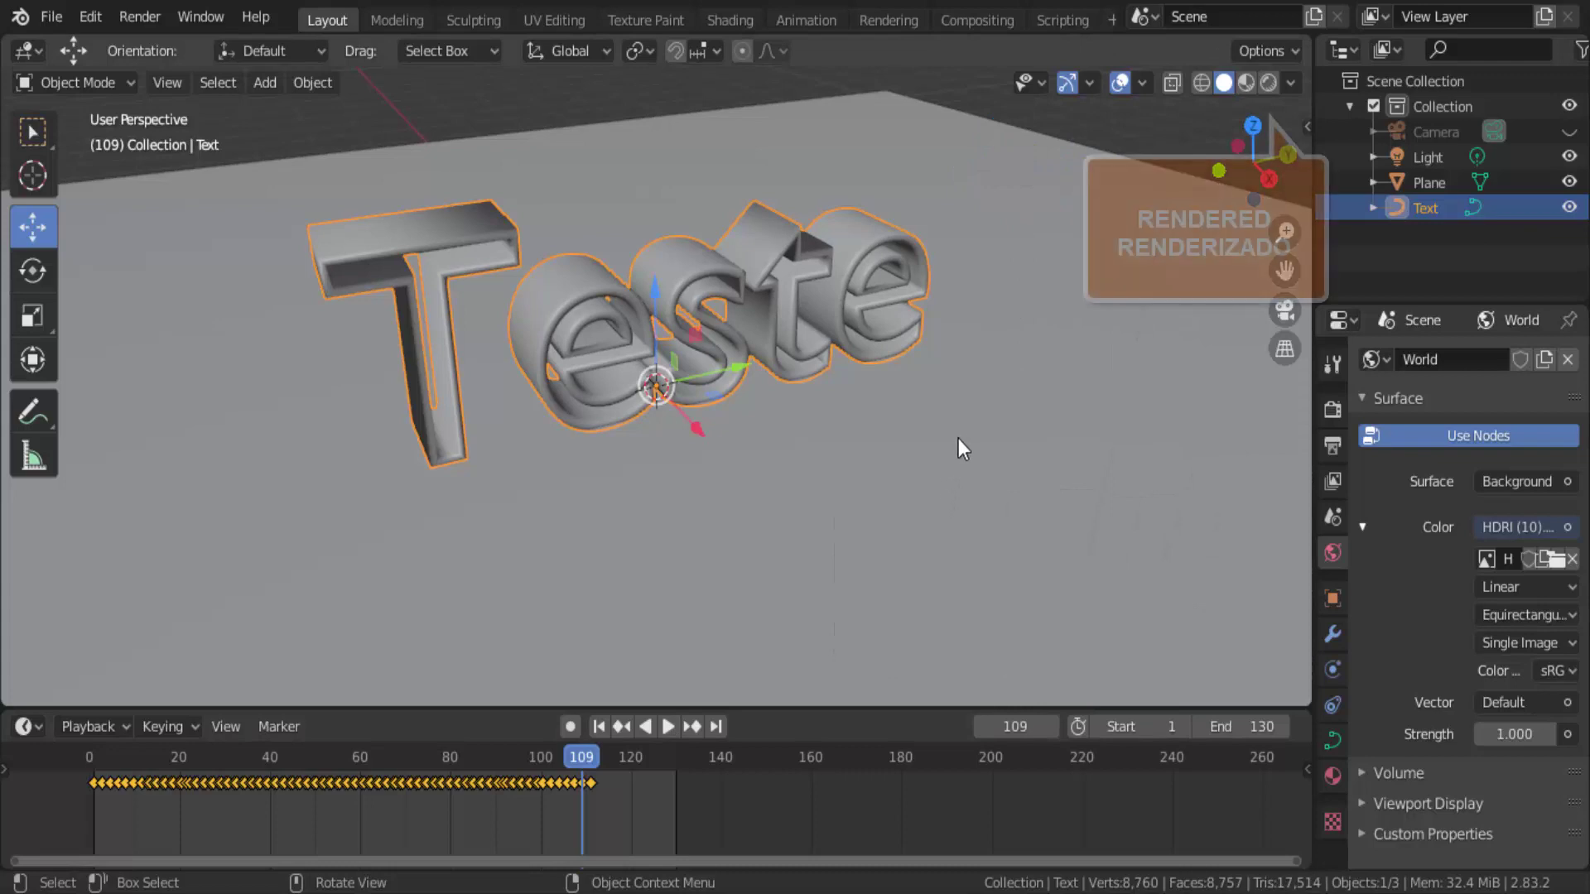
# View the scene in Rendered shading through the camera, rotated slightly around the text
pyautogui.click(1268, 83)
pyautogui.click(1285, 313)
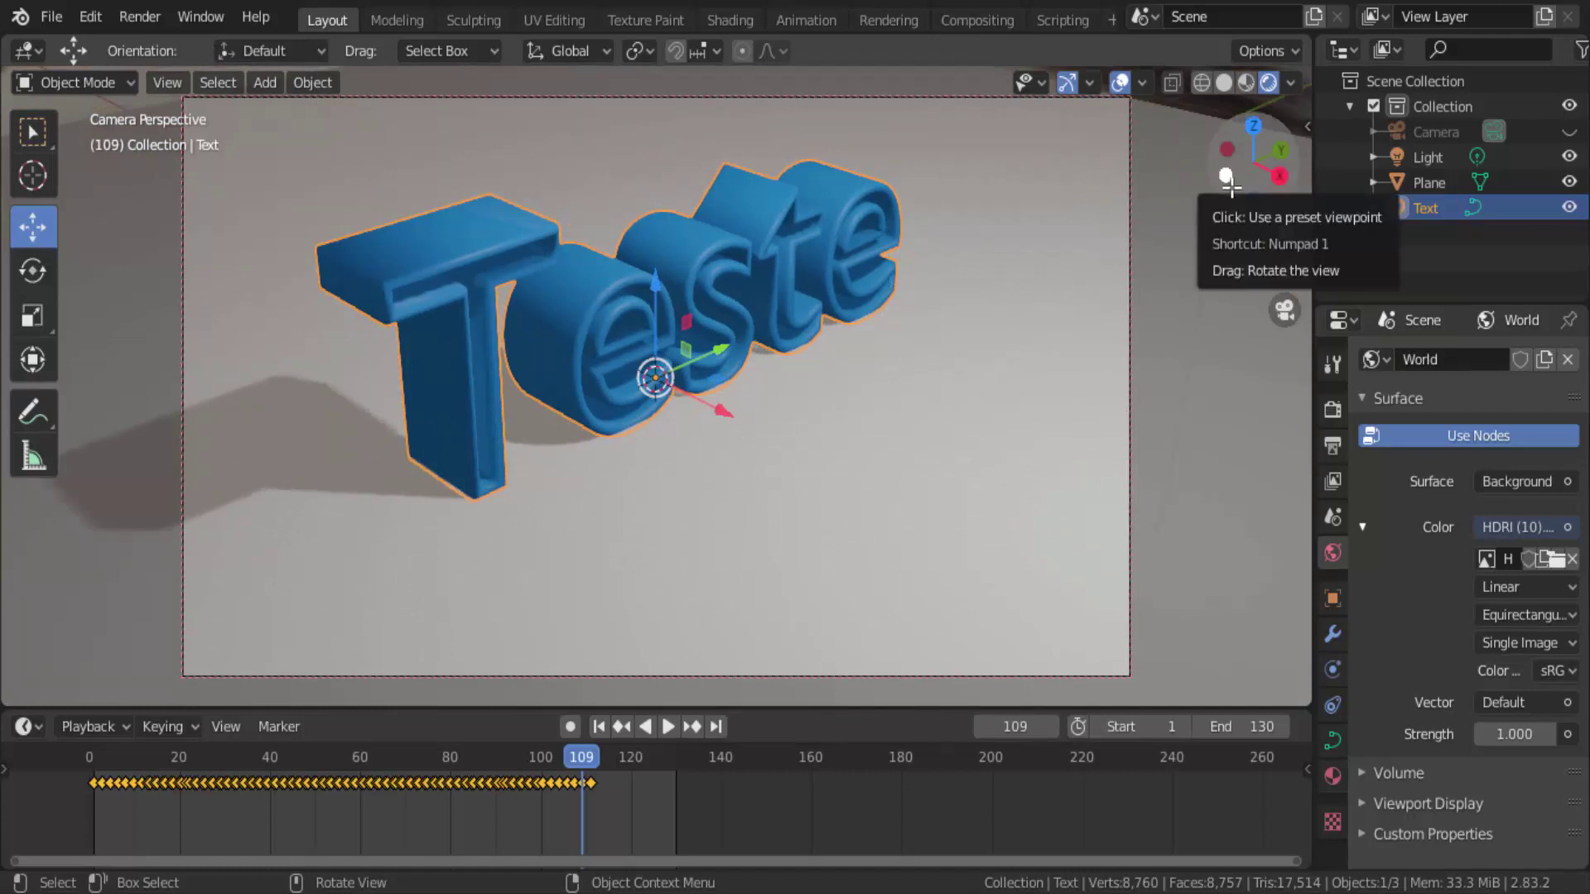
pyautogui.moveTo(1234, 179); pyautogui.dragTo(1276, 167)
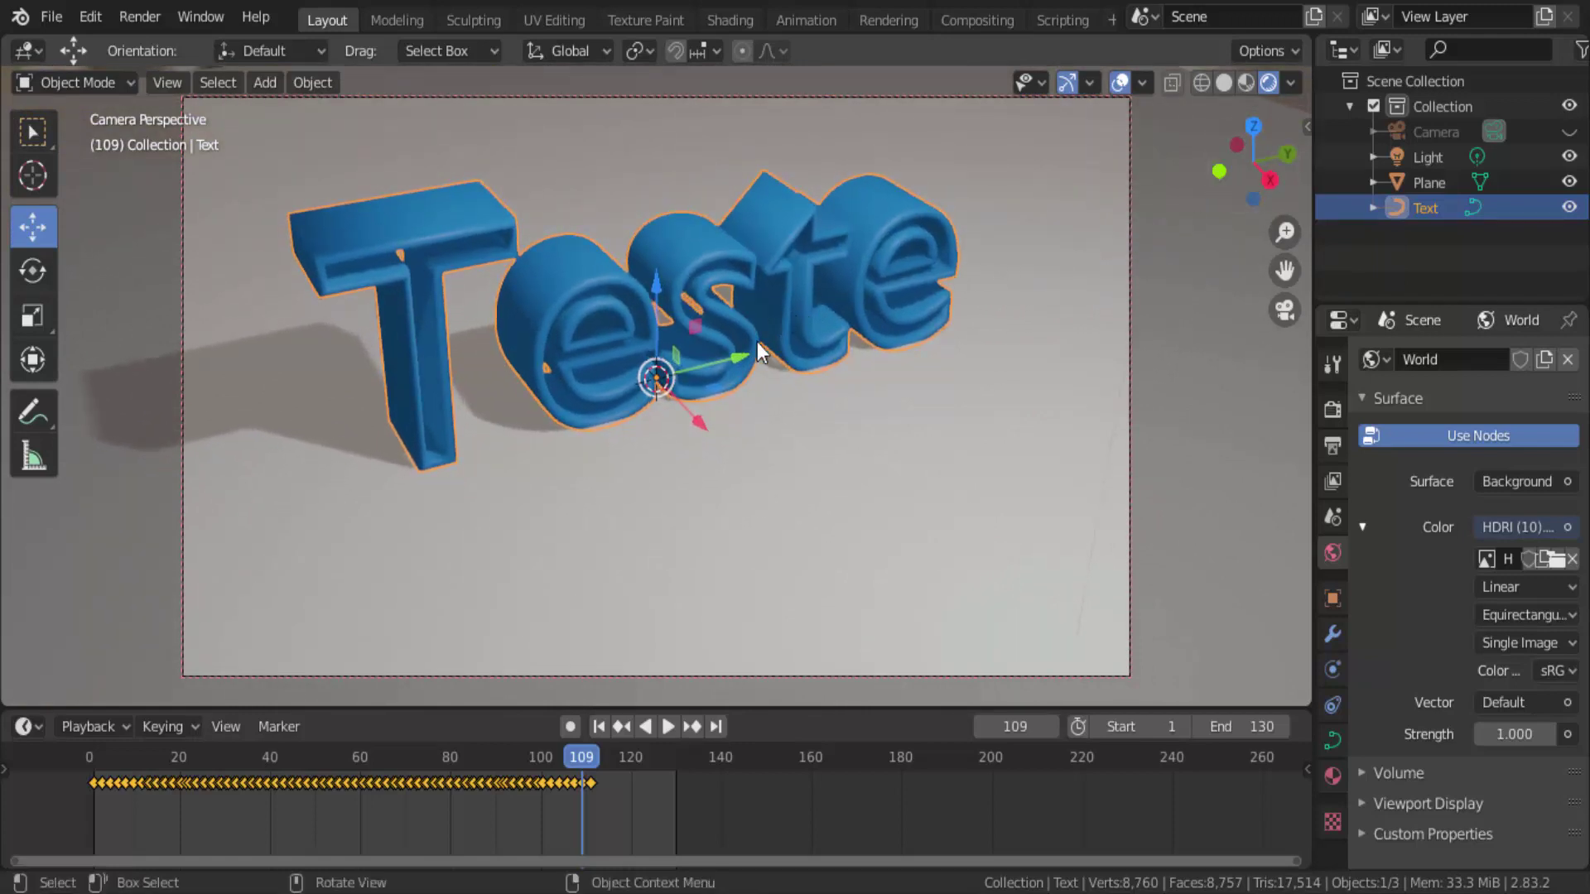
# Lower the floor plane slightly along Z and replay the grow animation from frame 1
pyautogui.click(655, 415)
pyautogui.moveTo(659, 294); pyautogui.dragTo(660, 300)
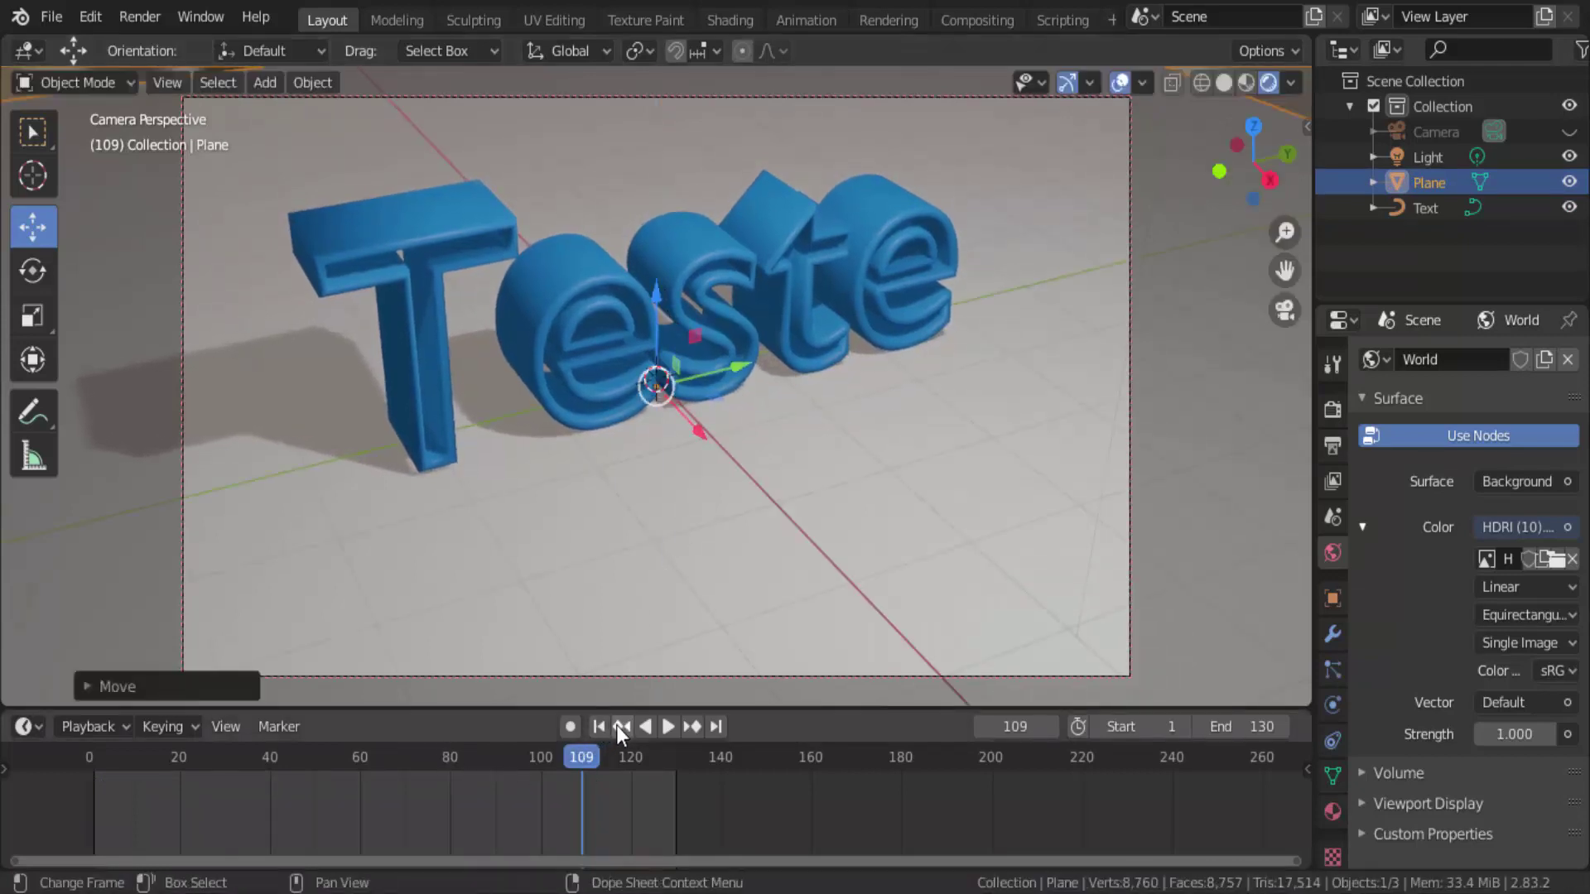
pyautogui.hotkey('shift', 'Left')
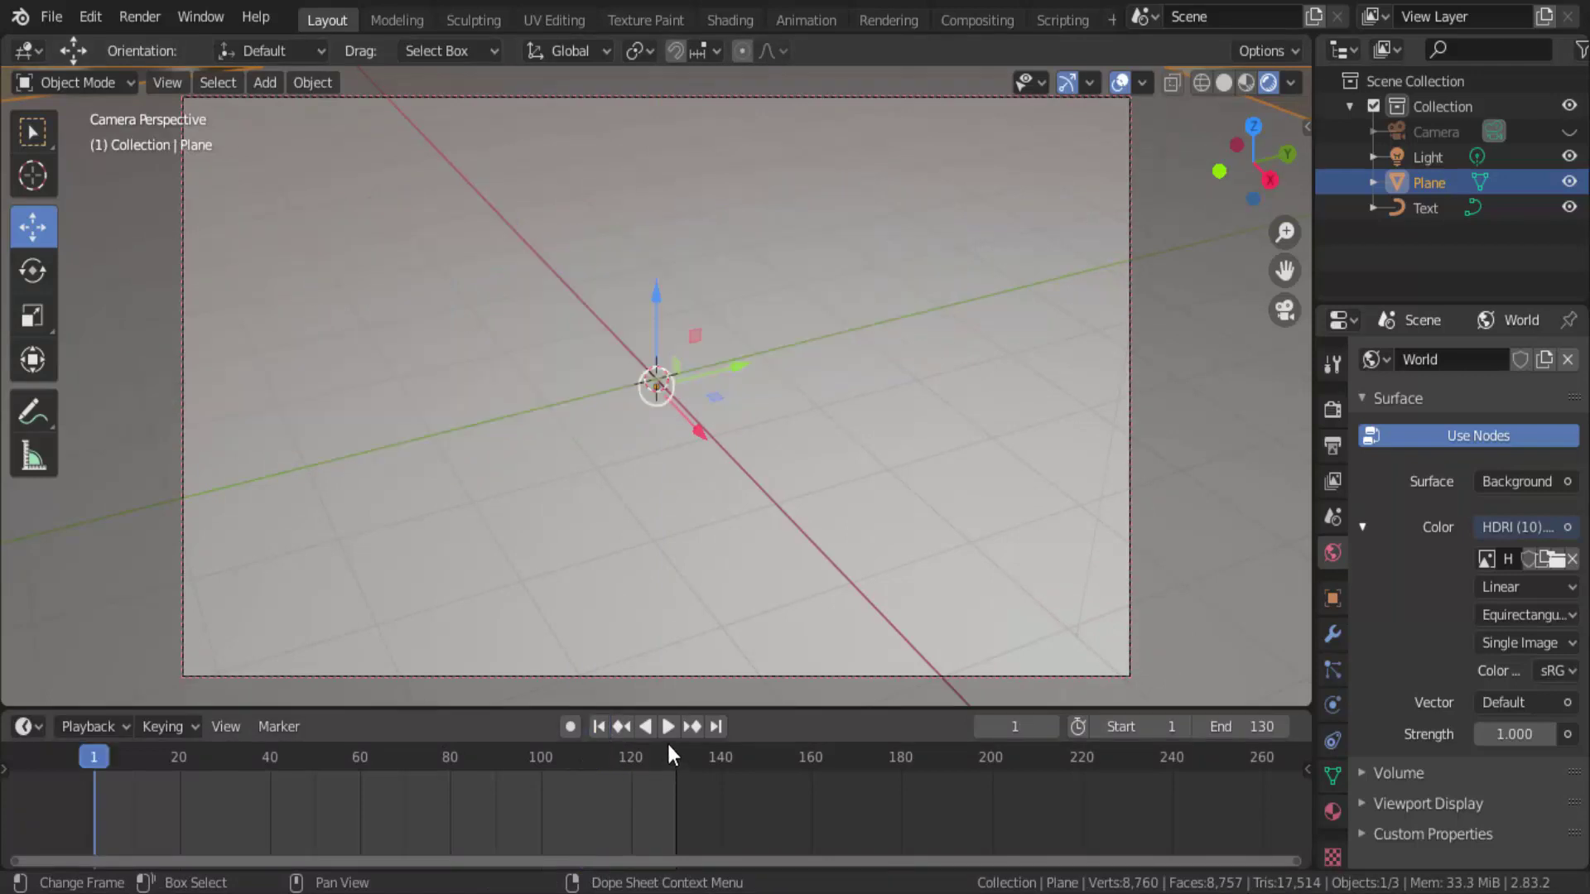
pyautogui.click(669, 725)
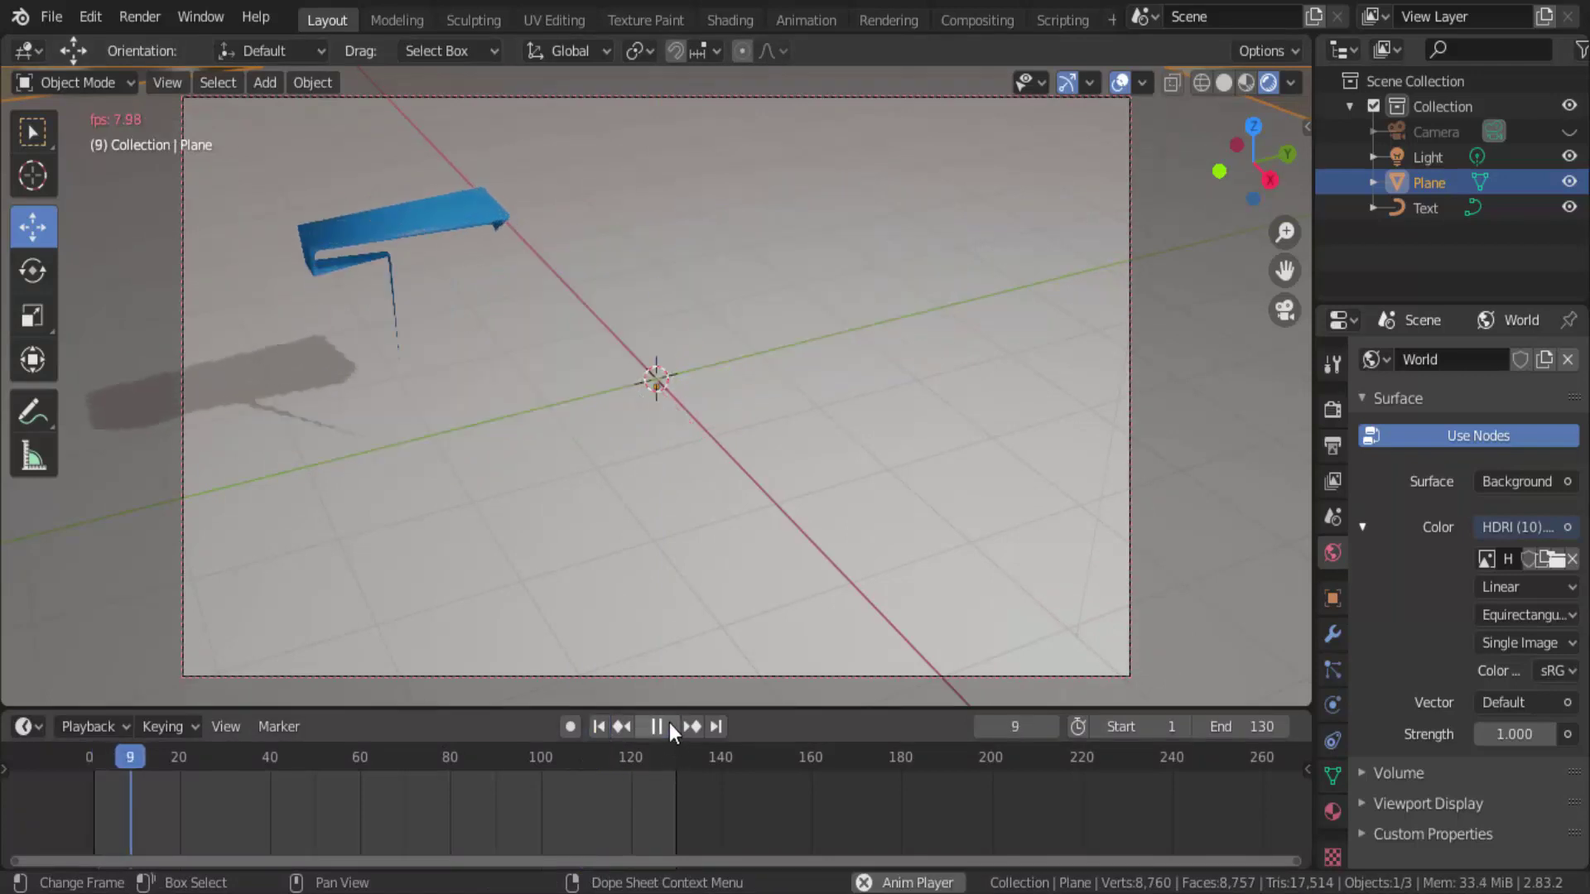